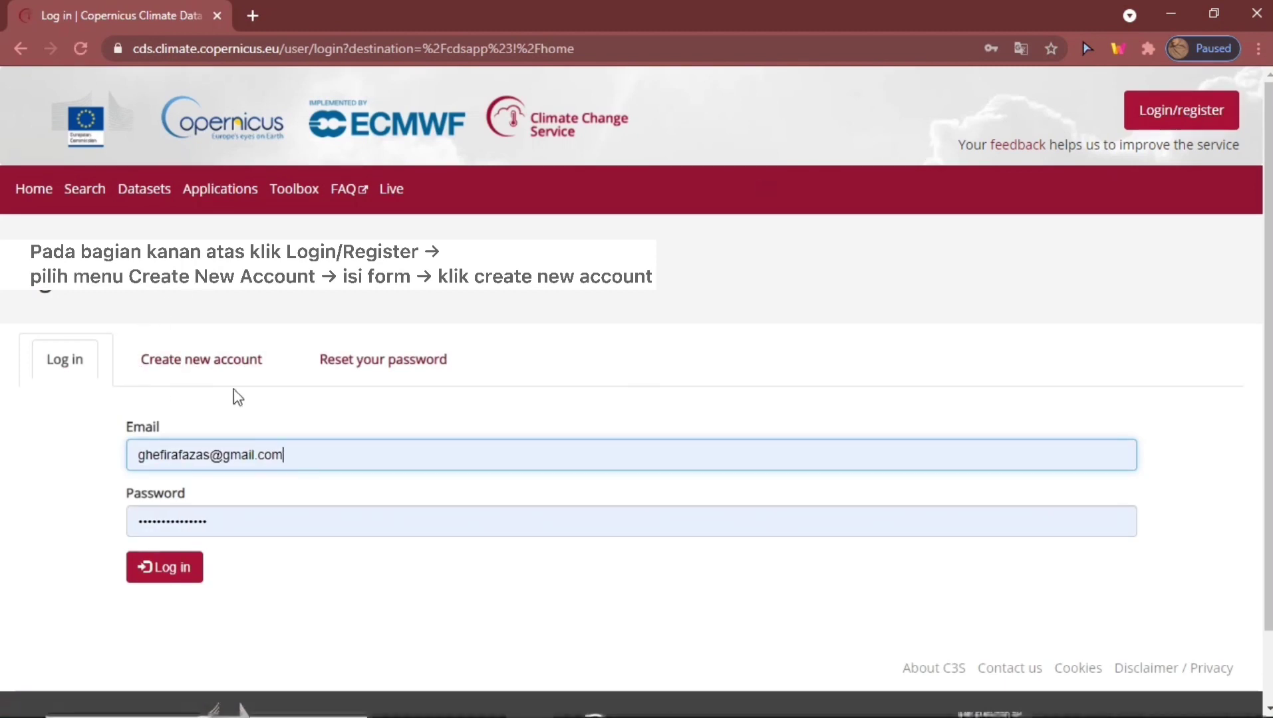
Open the new account registration form and review its fields from the email down to the captcha.
{"action": "left_click", "coordinate": [230, 364]}
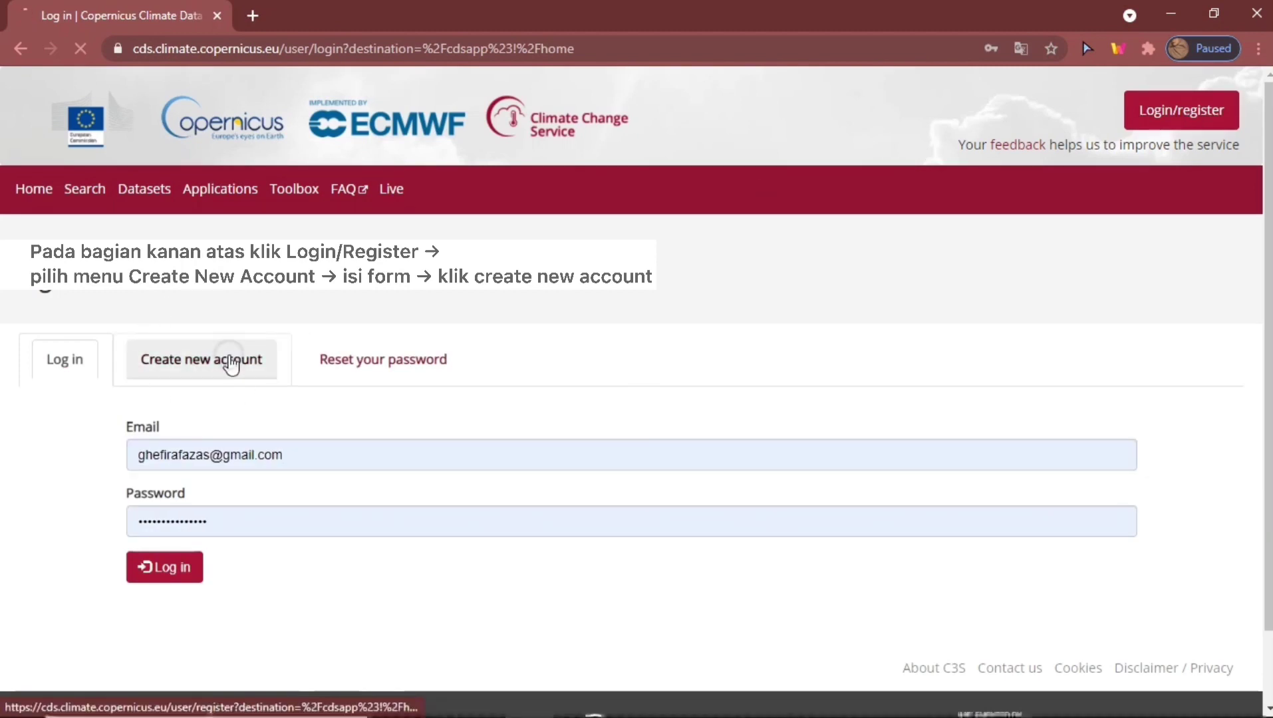
{"action": "scroll", "coordinate": [252, 445], "scroll_direction": "down", "scroll_amount": 6}
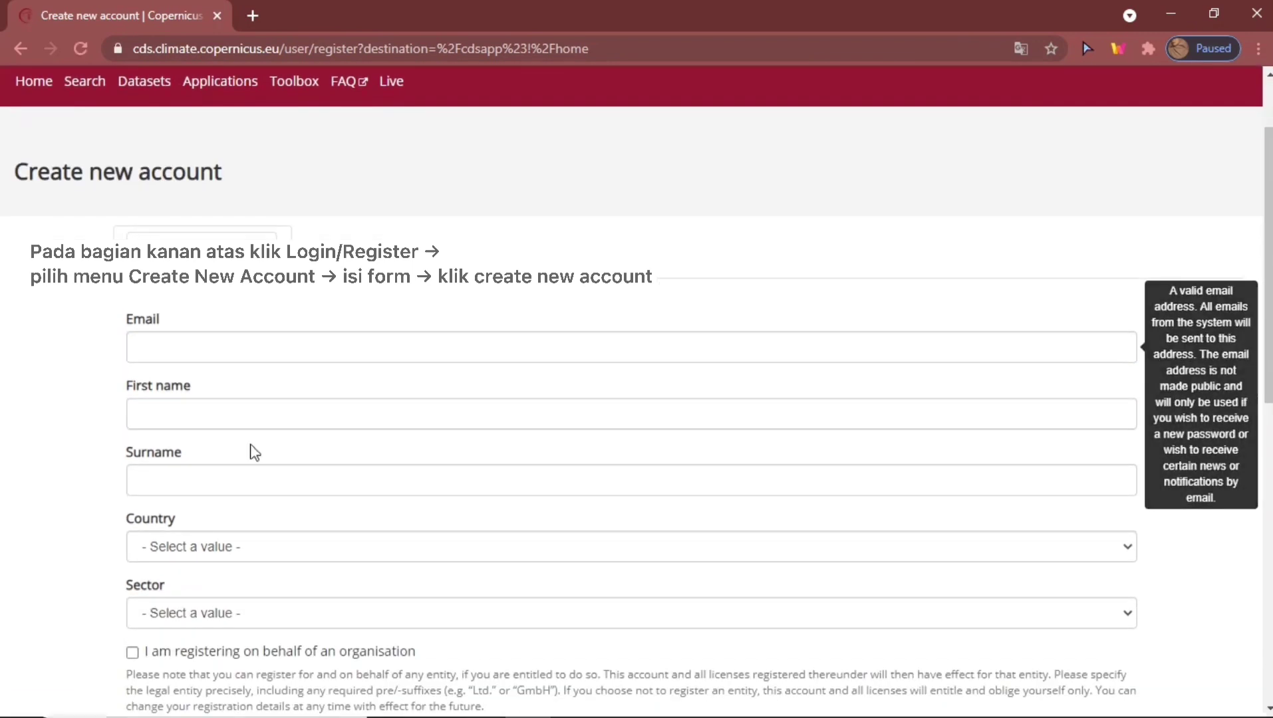
{"action": "scroll", "coordinate": [255, 452], "scroll_direction": "down", "scroll_amount": 5}
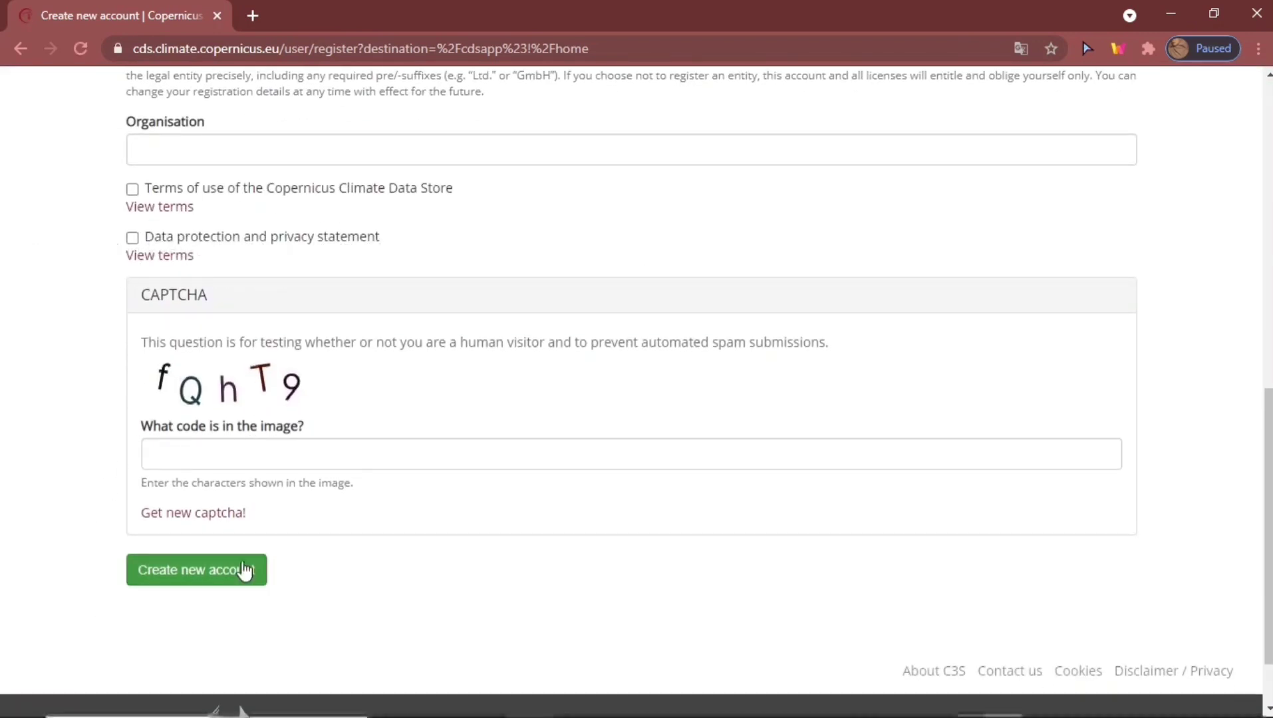
{"action": "scroll", "coordinate": [159, 335], "scroll_direction": "up", "scroll_amount": 11}
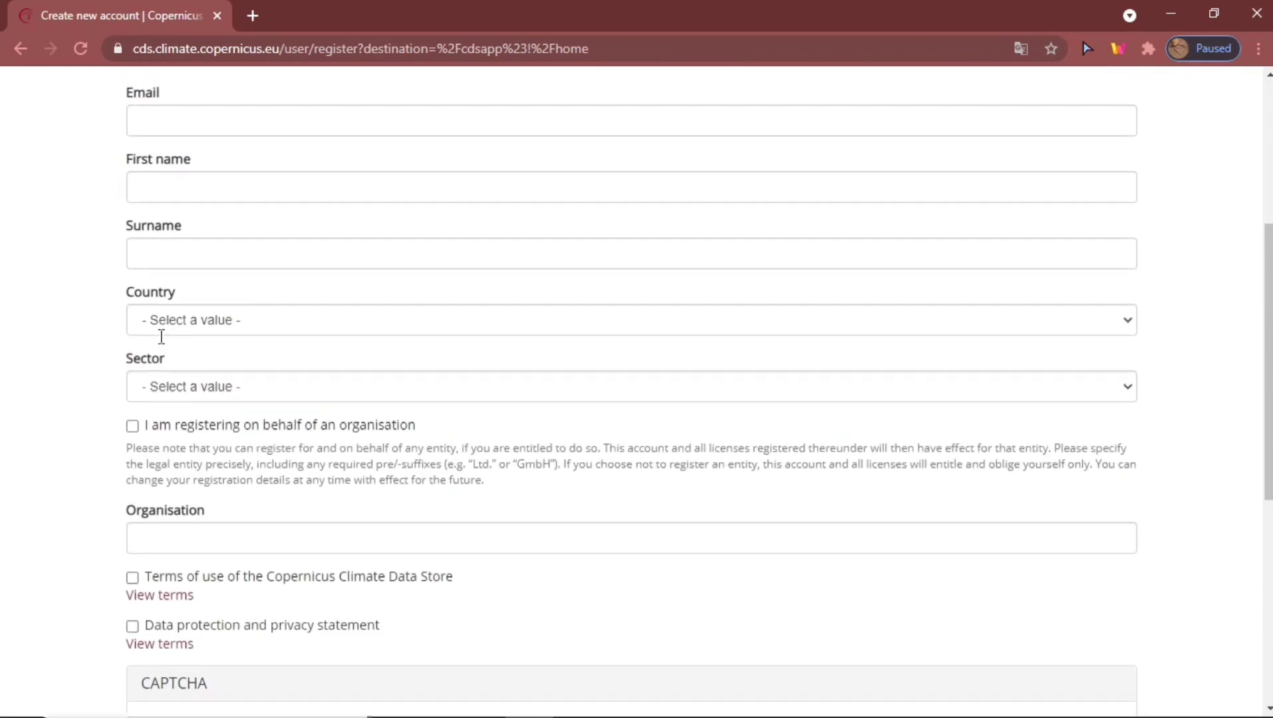
Return to the login form and log in with the prefilled account credentials.
{"action": "left_click", "coordinate": [64, 369]}
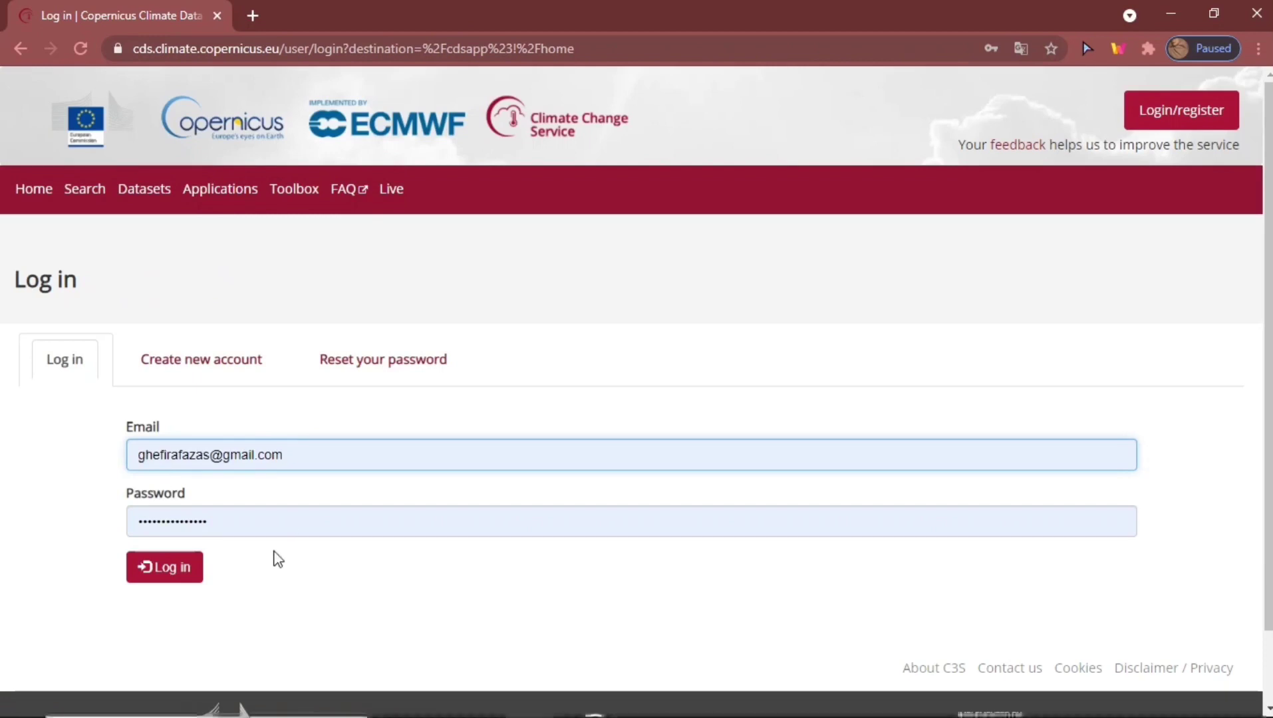
{"action": "left_click", "coordinate": [149, 580]}
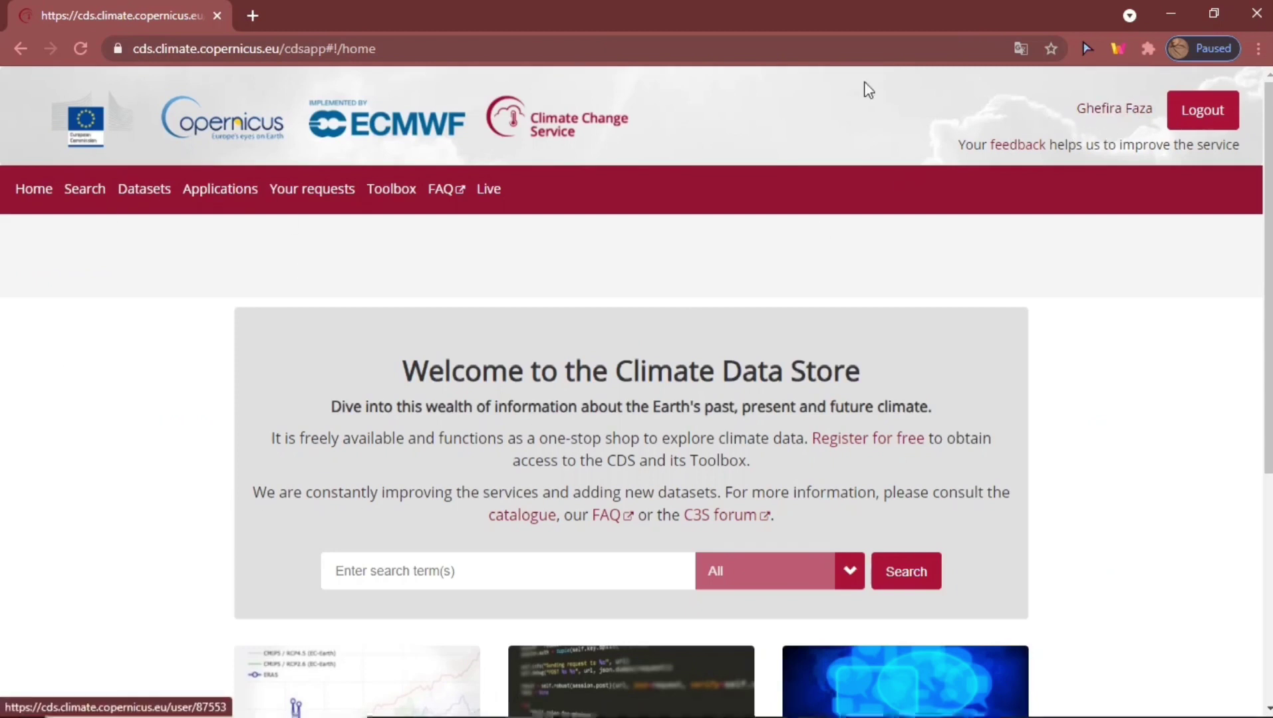
{"action": "left_click", "coordinate": [506, 48]}
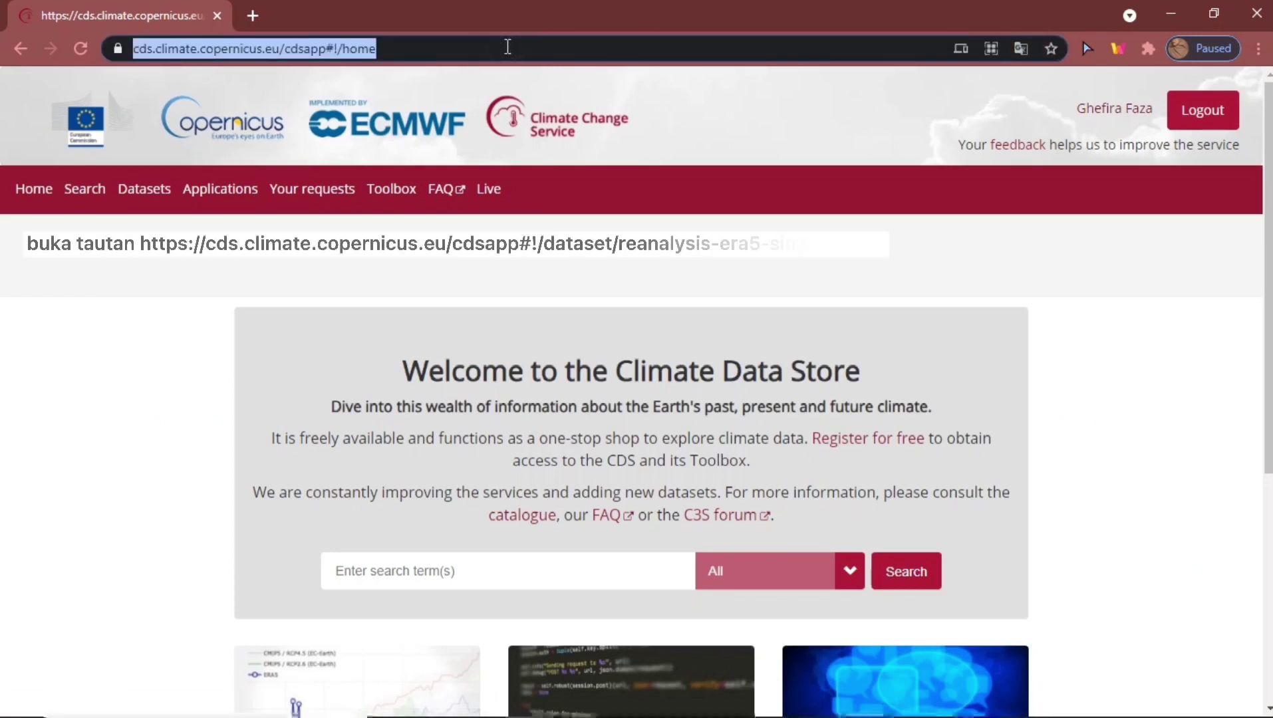
{"action": "key", "text": "super+v"}
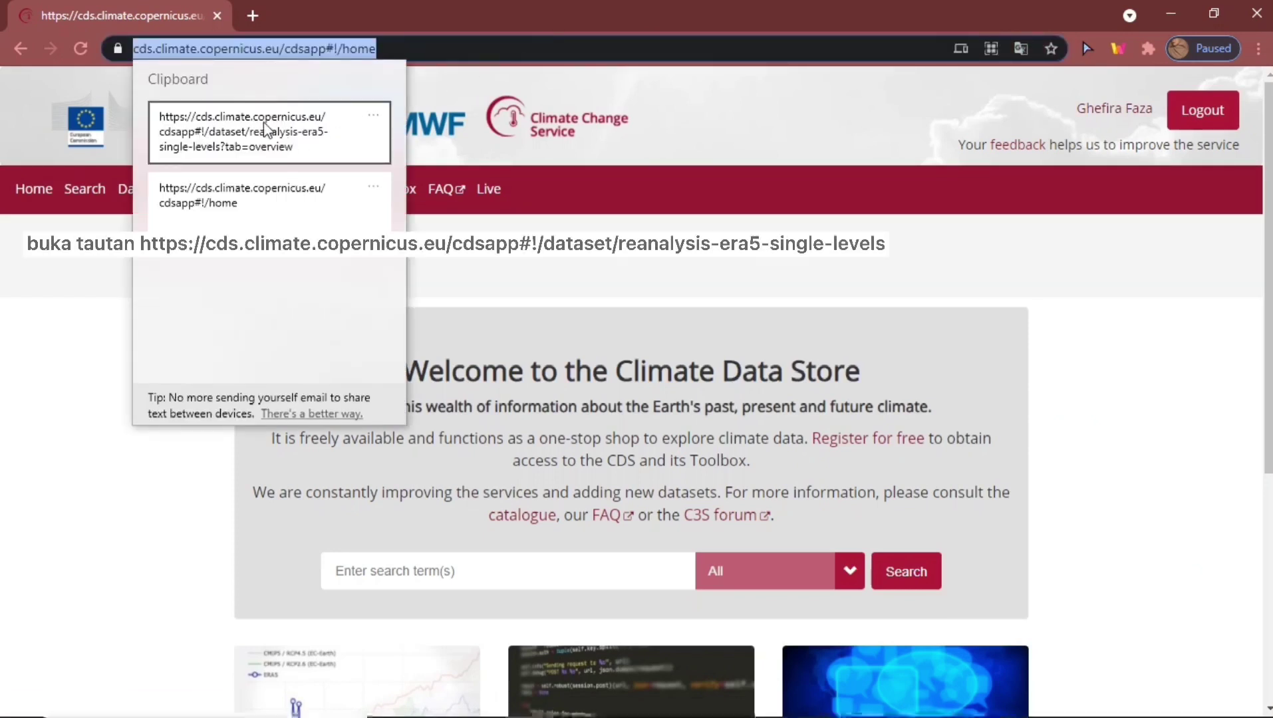
{"action": "left_click", "coordinate": [234, 132]}
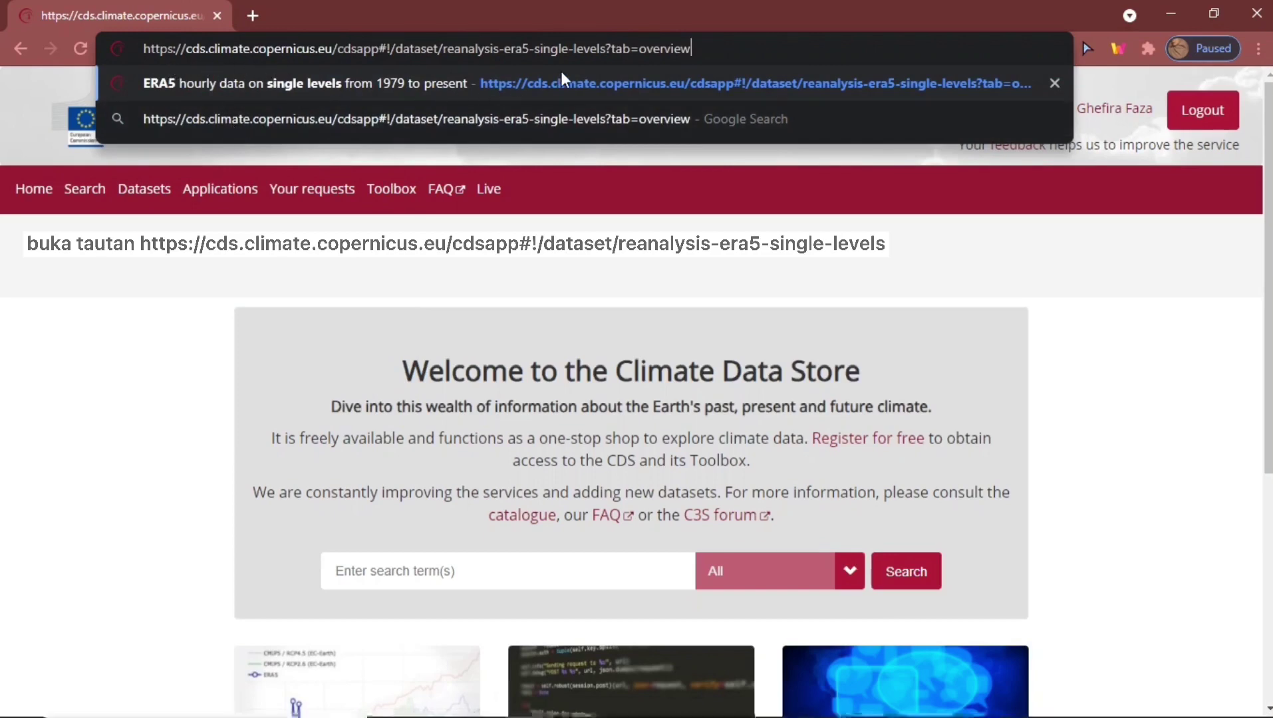
{"action": "key", "text": "Return"}
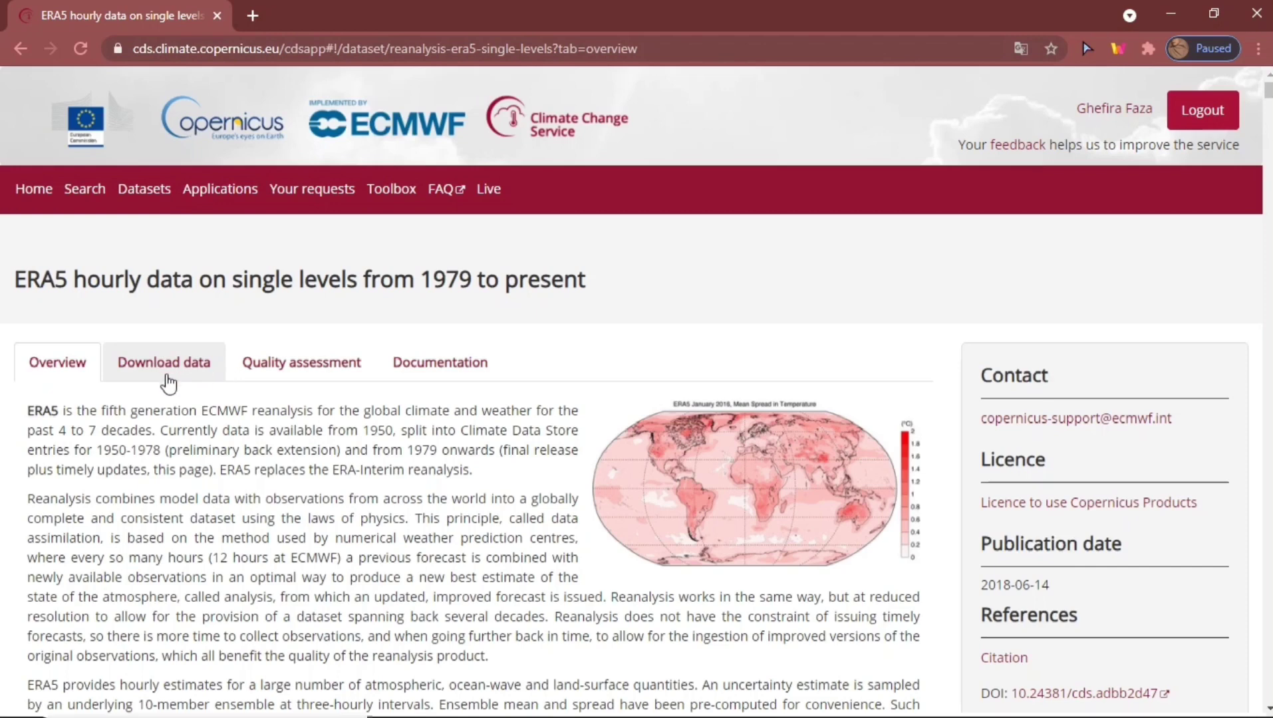
In the dataset's download form, select the variables 10m u-component of wind and 10m v-component of wind.
{"action": "left_click", "coordinate": [166, 367]}
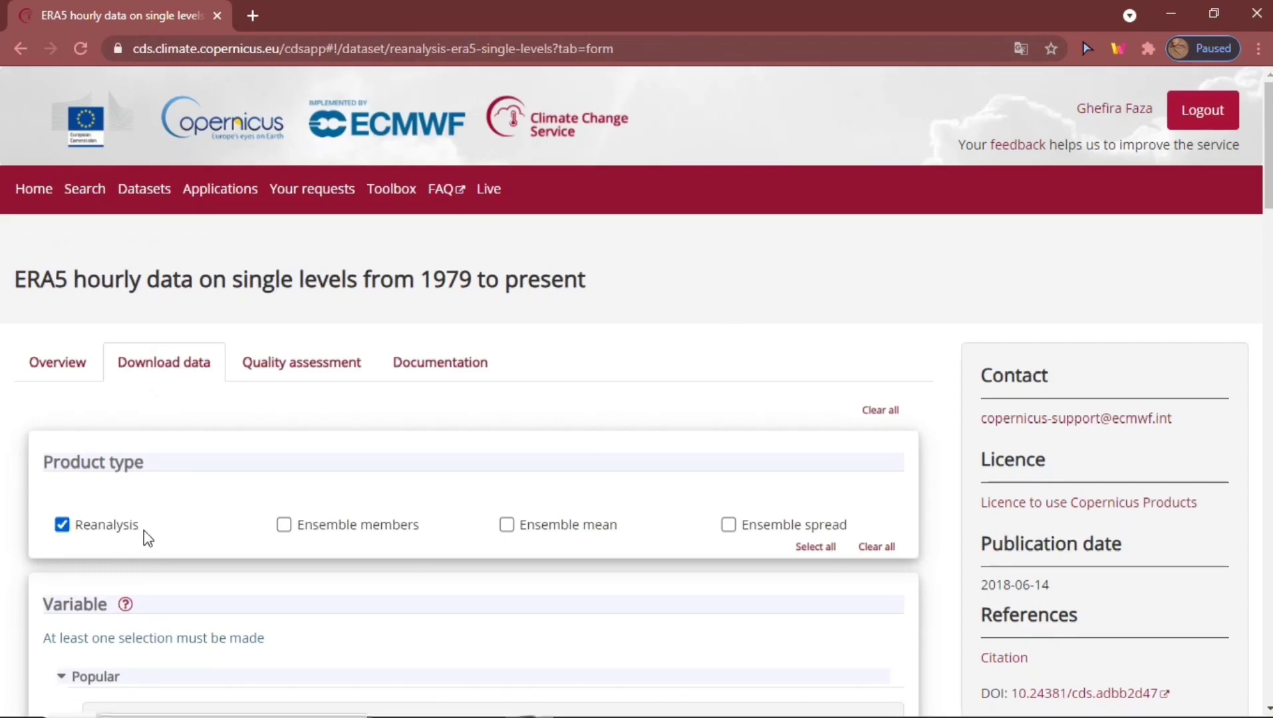
{"action": "scroll", "coordinate": [146, 537], "scroll_direction": "down", "scroll_amount": 3}
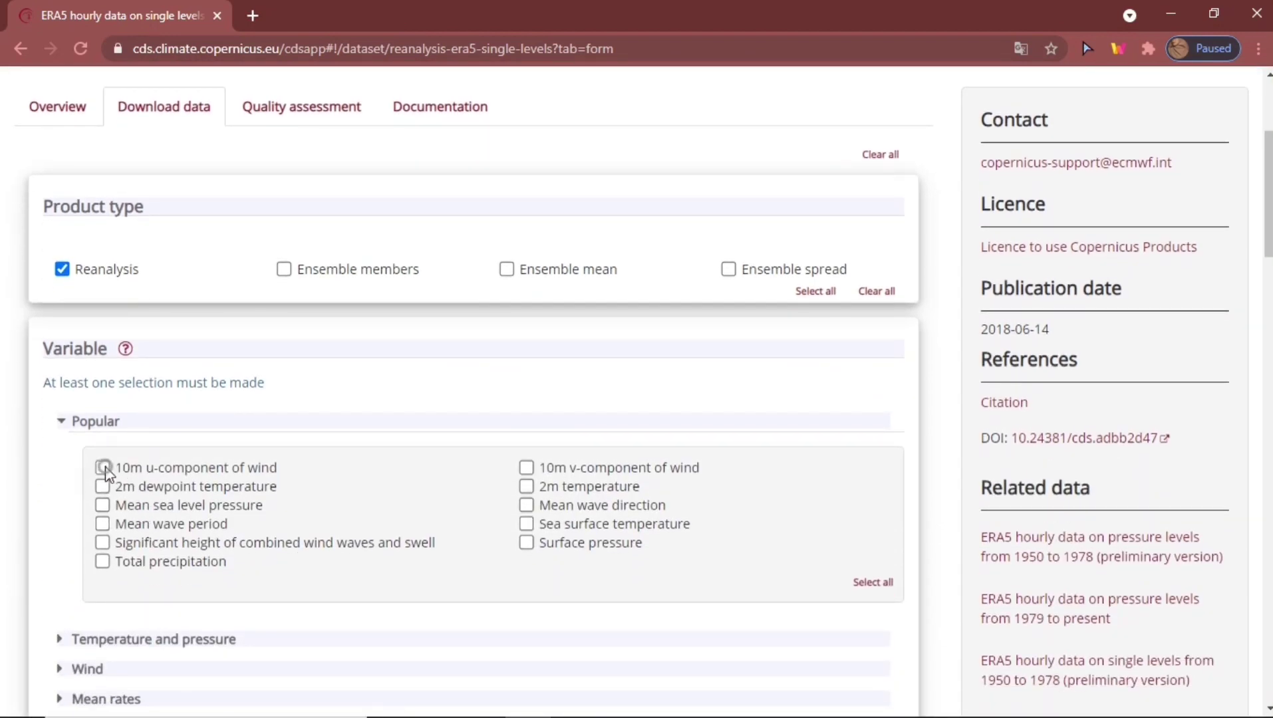
{"action": "left_click", "coordinate": [103, 468]}
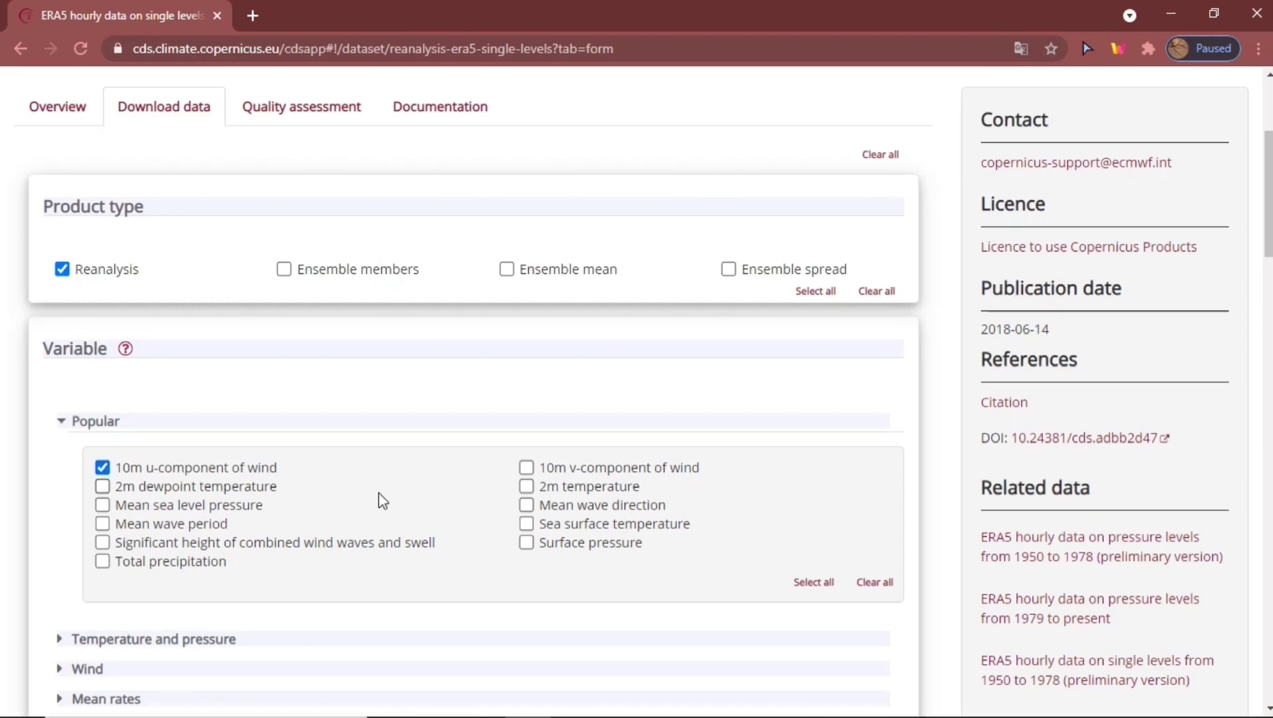
{"action": "left_click", "coordinate": [530, 469]}
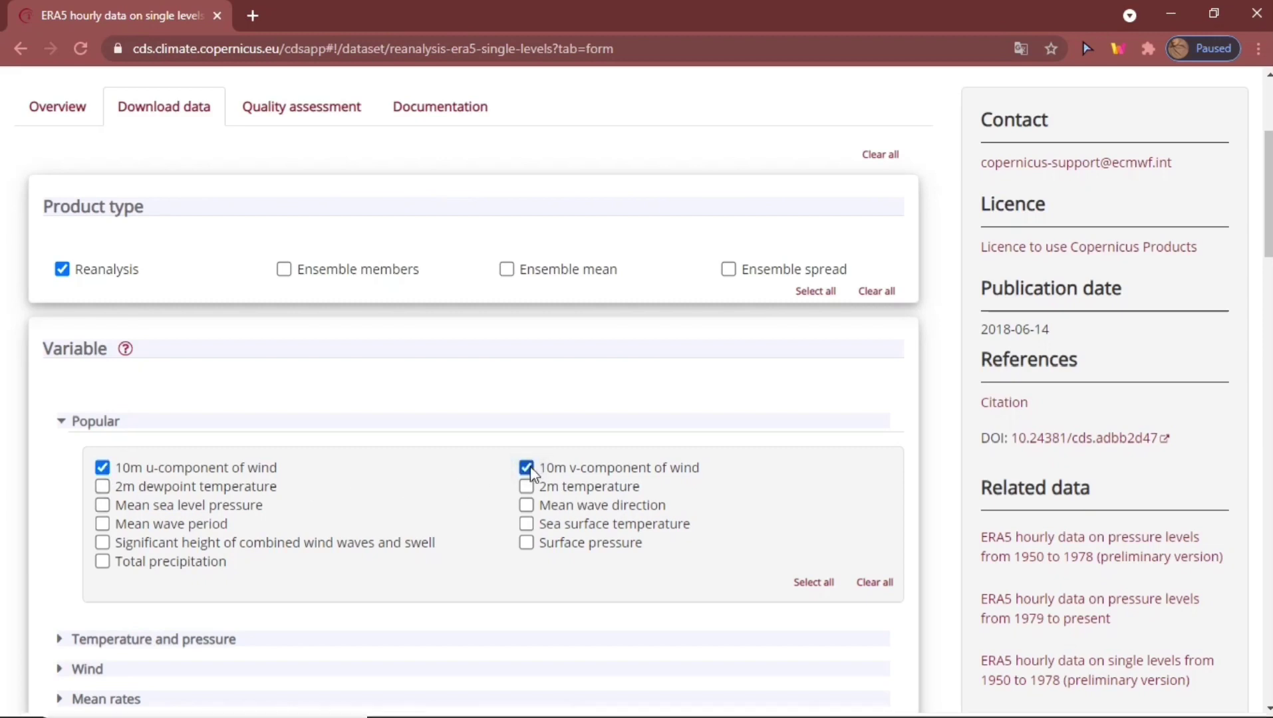
Choose the year 2020 and the month July for the data request.
{"action": "scroll", "coordinate": [361, 489], "scroll_direction": "down", "scroll_amount": 2}
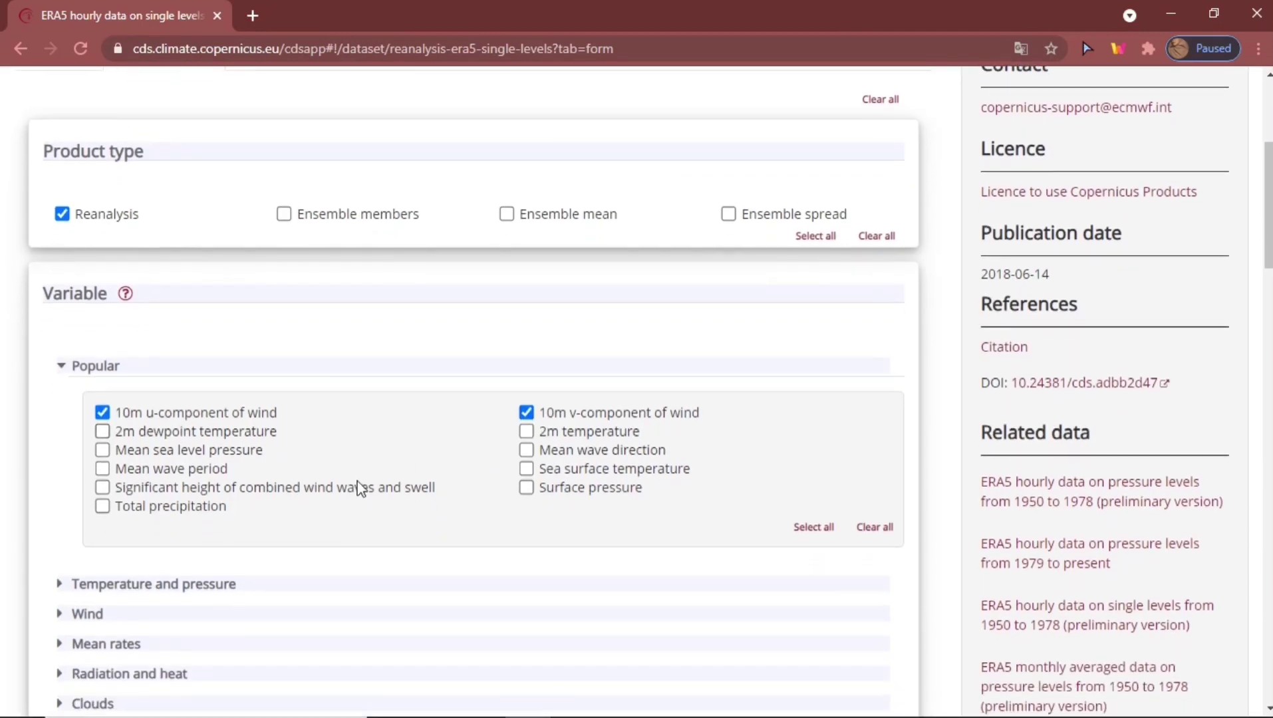
{"action": "scroll", "coordinate": [359, 489], "scroll_direction": "down", "scroll_amount": 2}
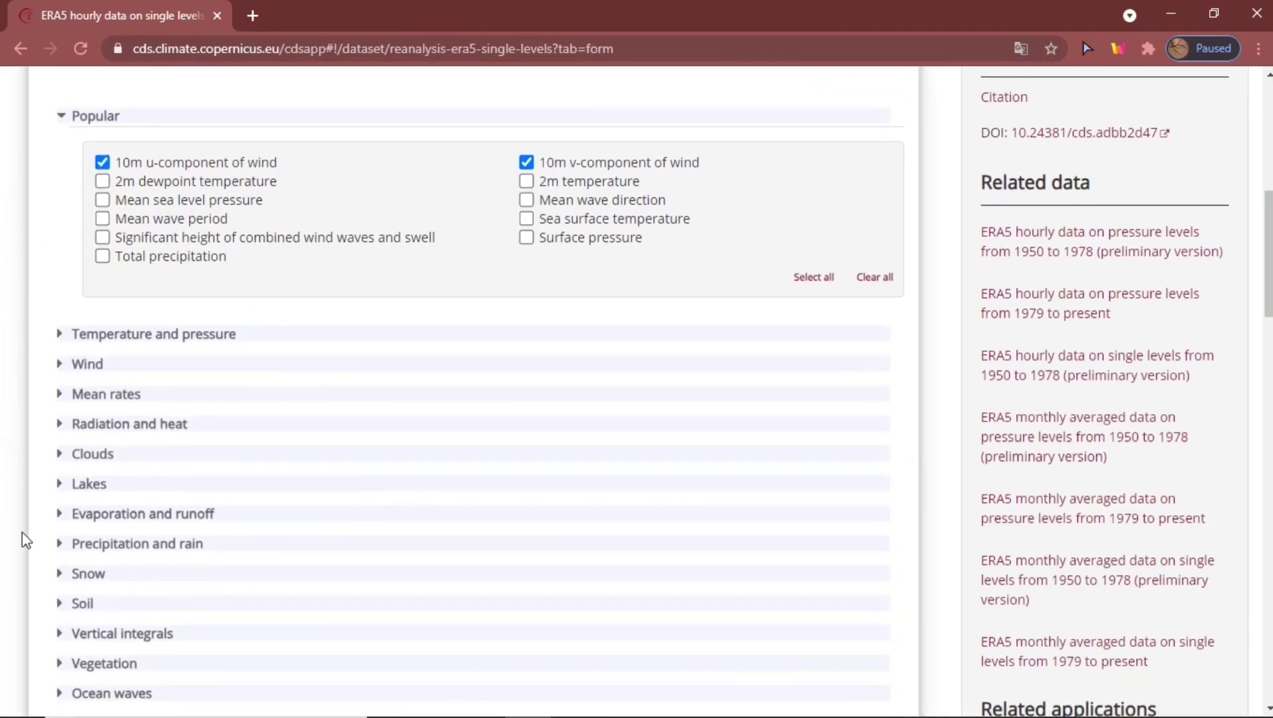
{"action": "scroll", "coordinate": [123, 526], "scroll_direction": "down", "scroll_amount": 3}
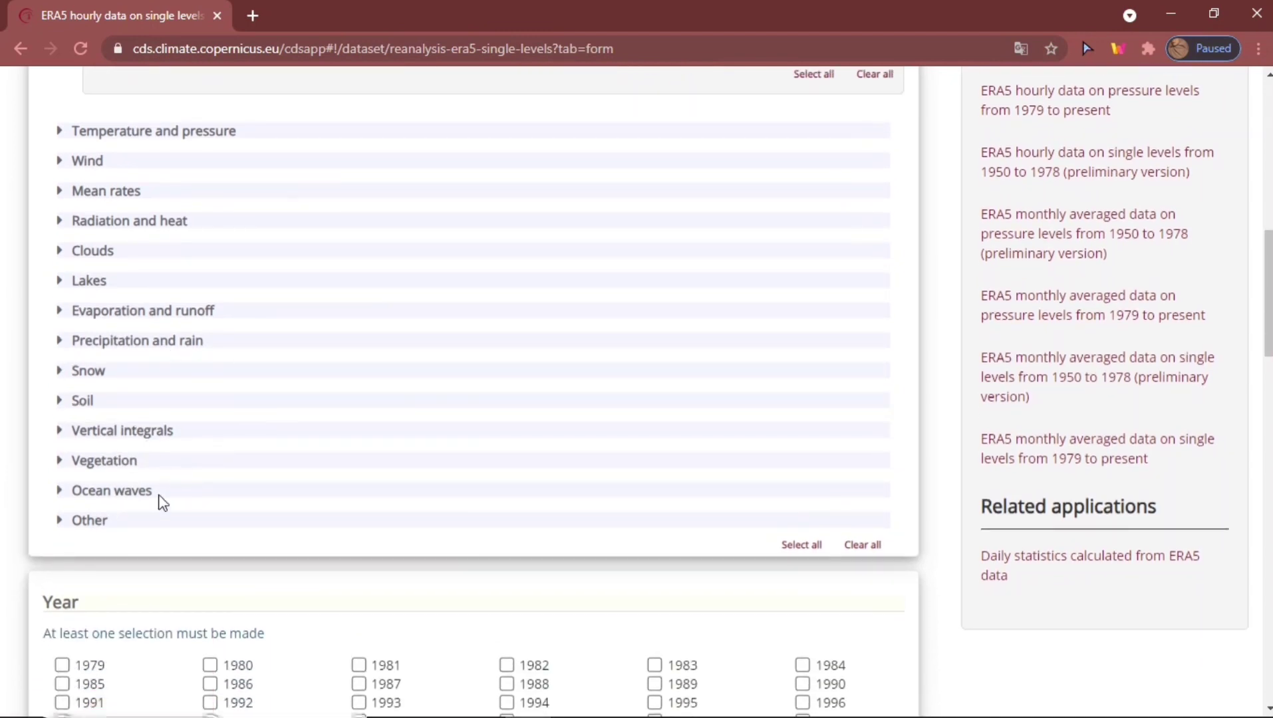
{"action": "scroll", "coordinate": [177, 522], "scroll_direction": "down", "scroll_amount": 1}
{"action": "scroll", "coordinate": [178, 524], "scroll_direction": "down", "scroll_amount": 2}
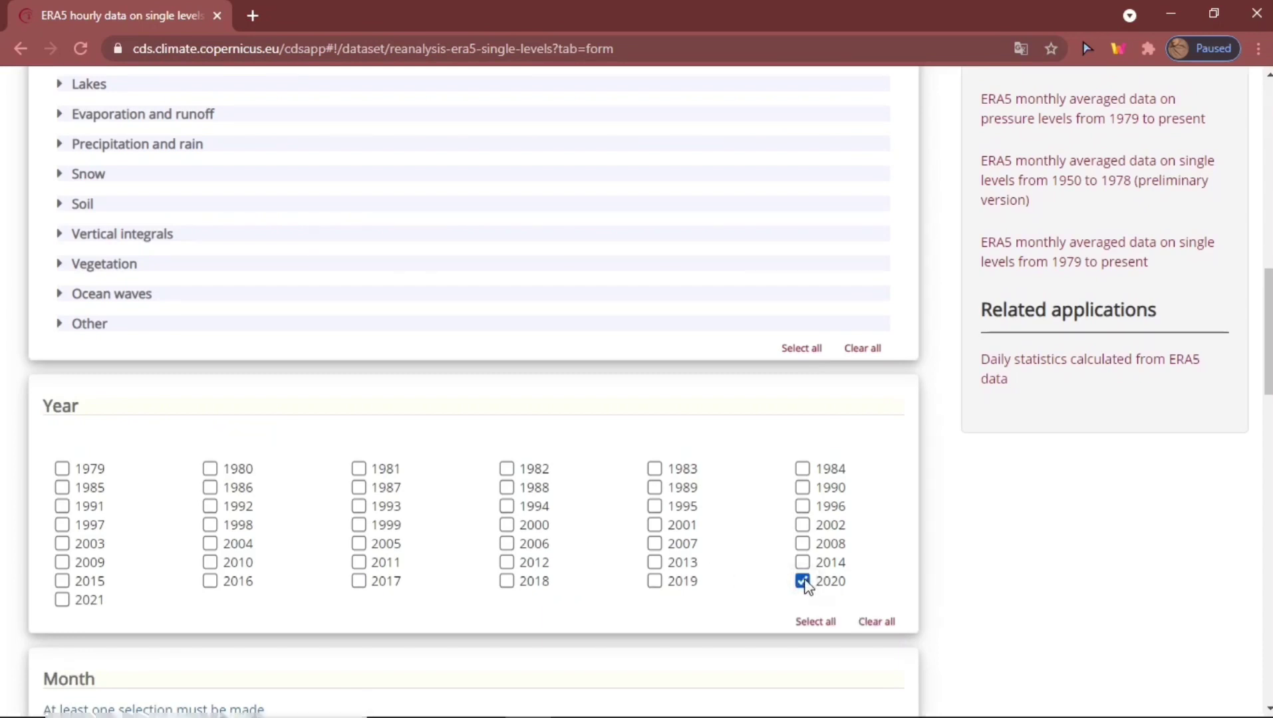
{"action": "scroll", "coordinate": [592, 518], "scroll_direction": "down", "scroll_amount": 3}
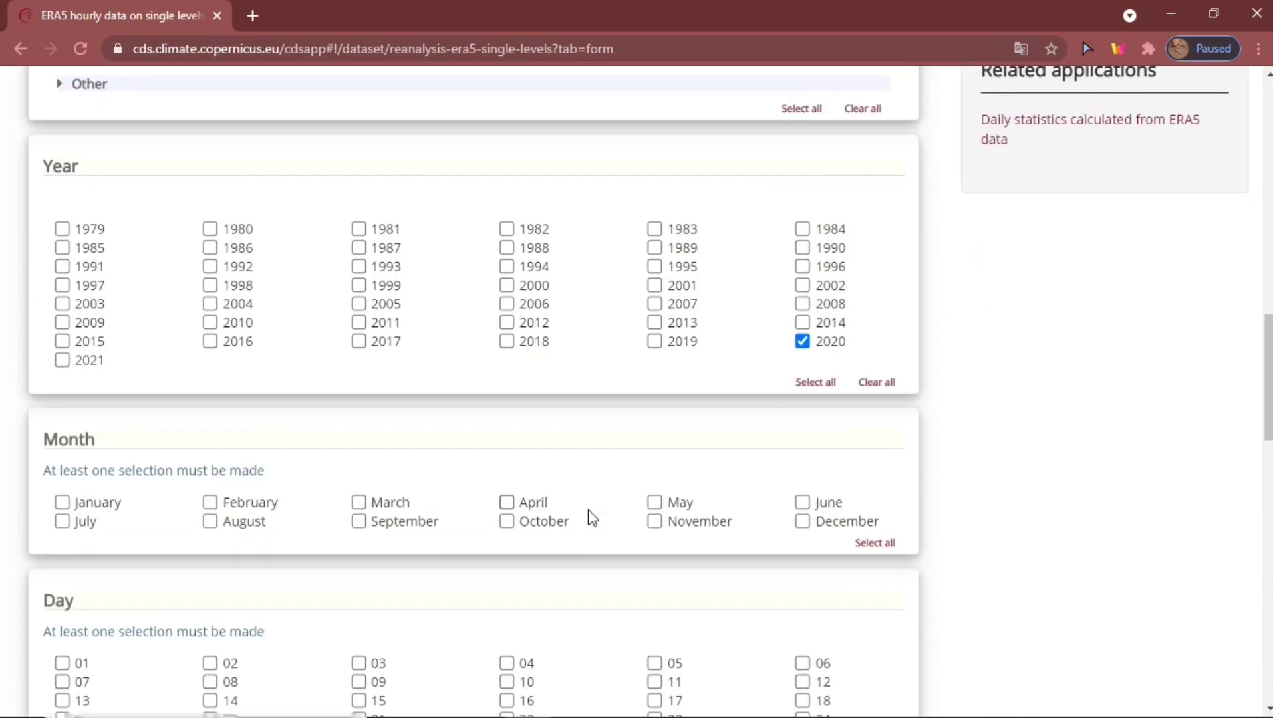
{"action": "left_click", "coordinate": [63, 521]}
Select all days of the month and all hourly times for the data request.
{"action": "scroll", "coordinate": [177, 554], "scroll_direction": "down", "scroll_amount": 2}
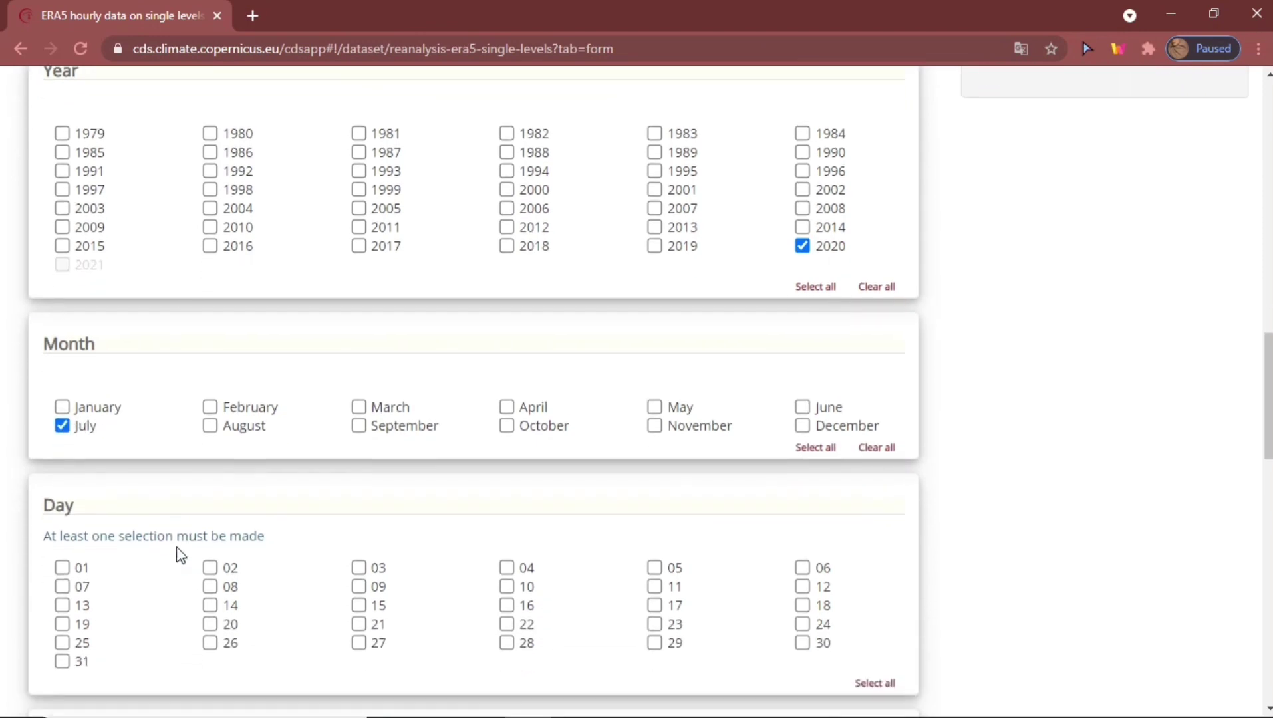
{"action": "scroll", "coordinate": [179, 555], "scroll_direction": "down", "scroll_amount": 1}
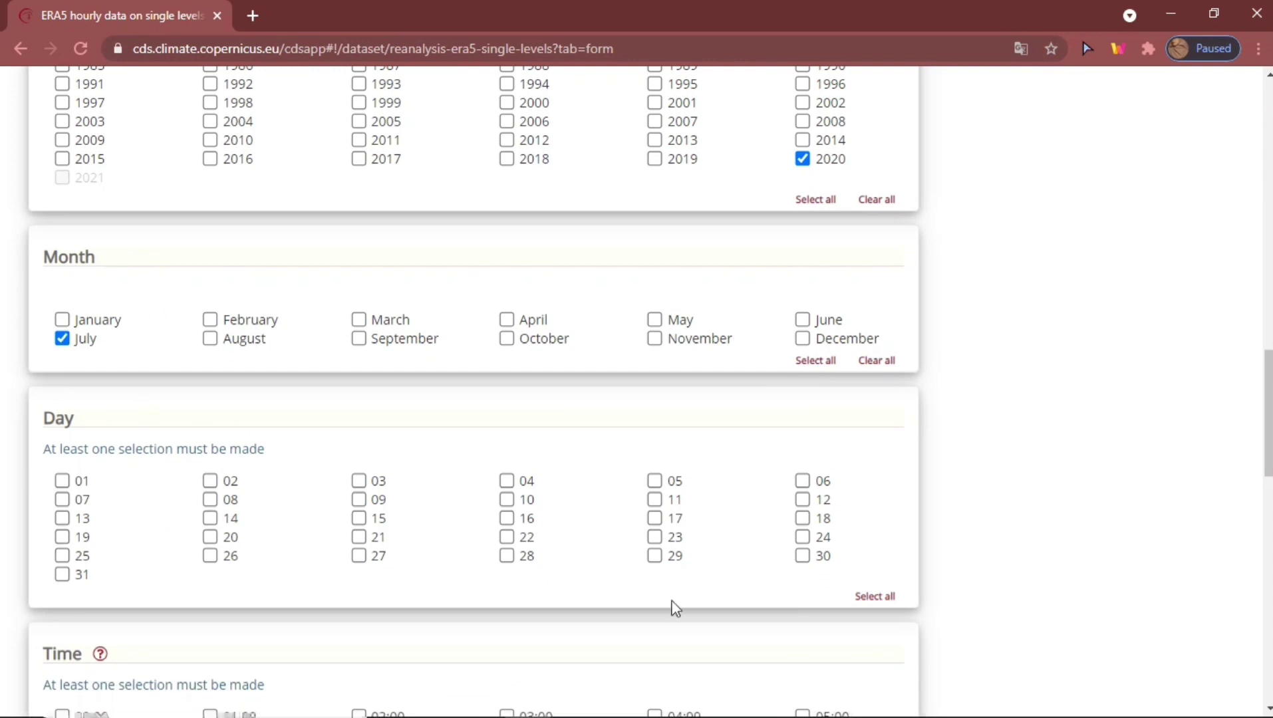
{"action": "left_click", "coordinate": [873, 599]}
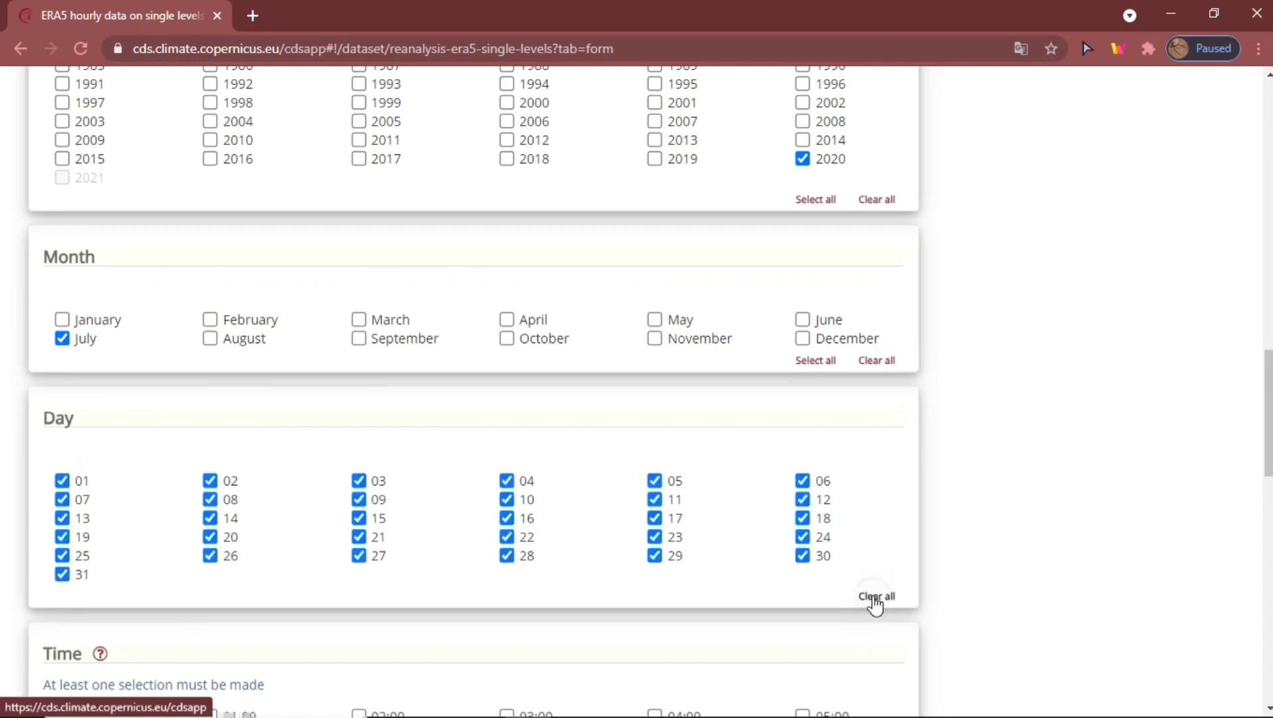
{"action": "scroll", "coordinate": [722, 597], "scroll_direction": "down", "scroll_amount": 3}
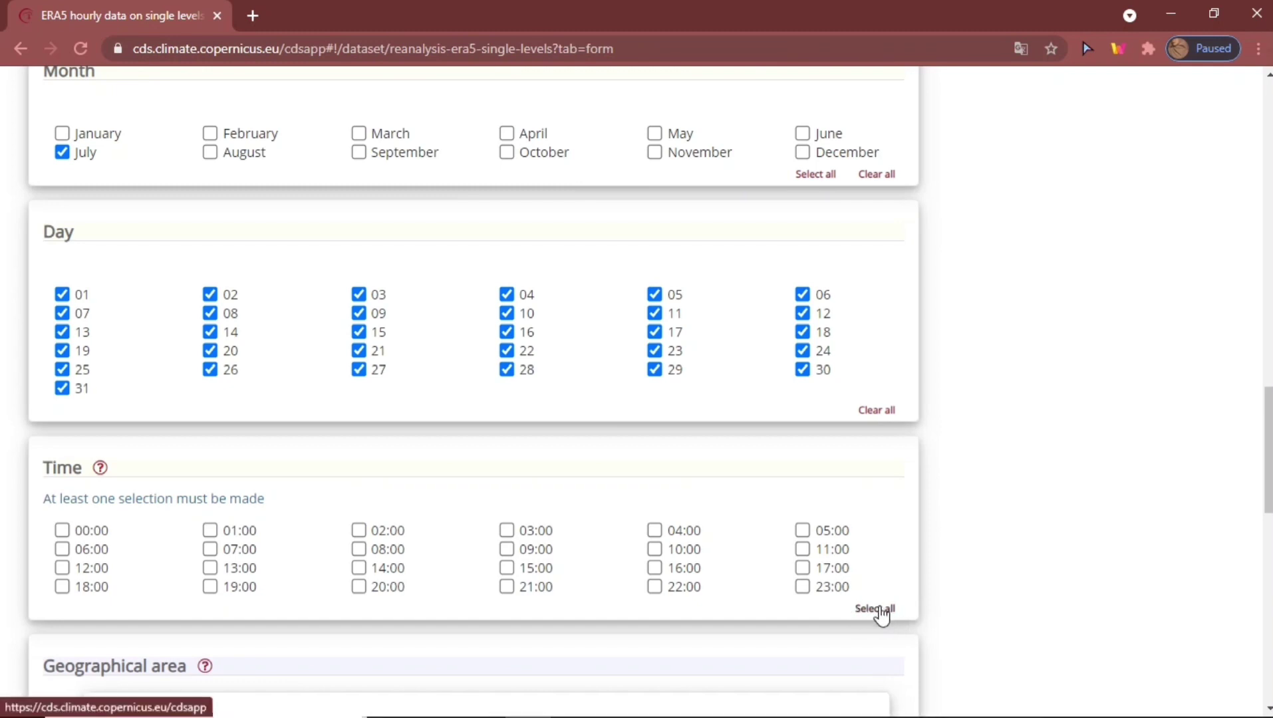
{"action": "left_click", "coordinate": [861, 610]}
Keep the whole available region as the geographical area and set the file format to NetCDF (experimental).
{"action": "scroll", "coordinate": [711, 573], "scroll_direction": "down", "scroll_amount": 2}
{"action": "scroll", "coordinate": [709, 576], "scroll_direction": "down", "scroll_amount": 3}
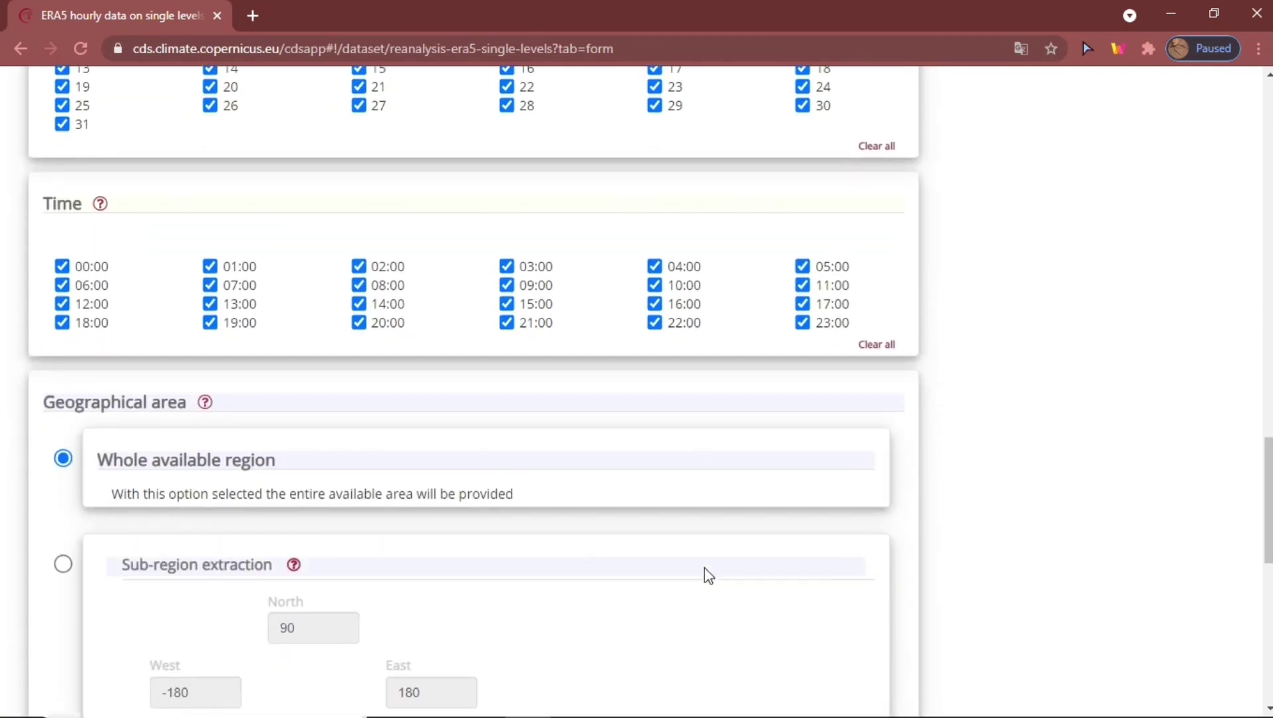
{"action": "scroll", "coordinate": [708, 576], "scroll_direction": "down", "scroll_amount": 2}
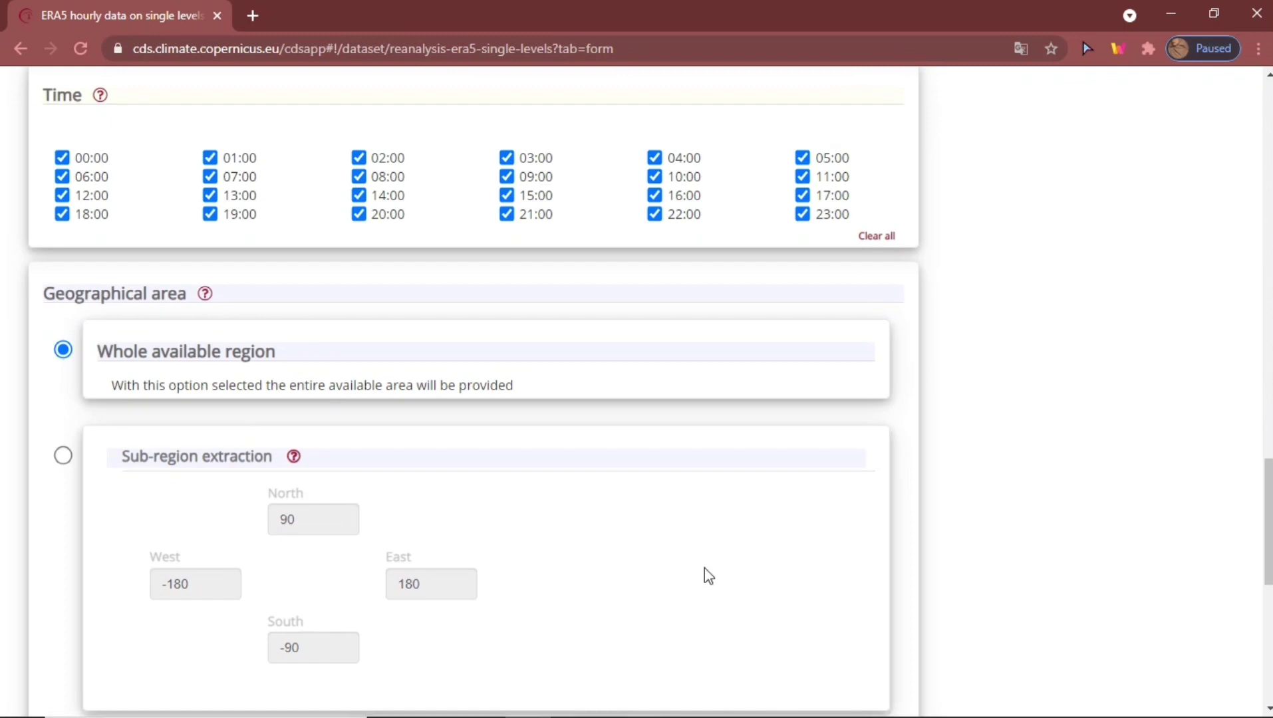
{"action": "scroll", "coordinate": [707, 576], "scroll_direction": "down", "scroll_amount": 7}
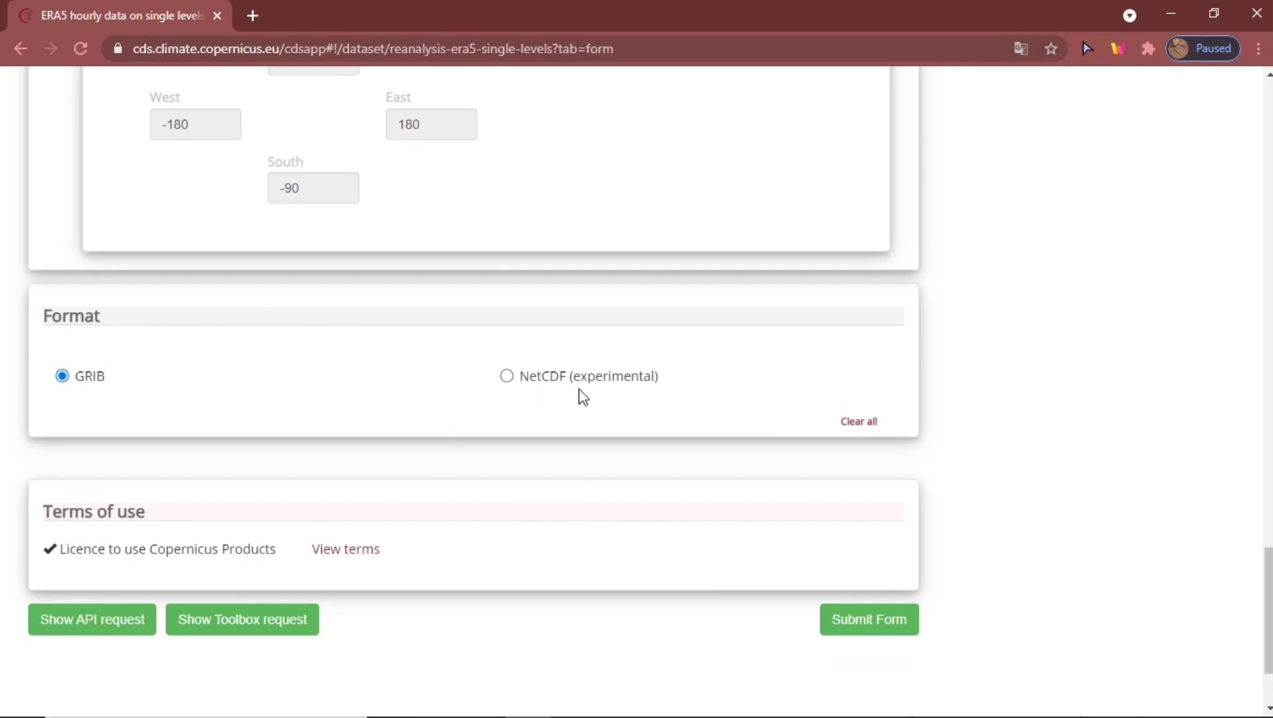
{"action": "left_click", "coordinate": [507, 376]}
{"action": "scroll", "coordinate": [440, 552], "scroll_direction": "down", "scroll_amount": 2}
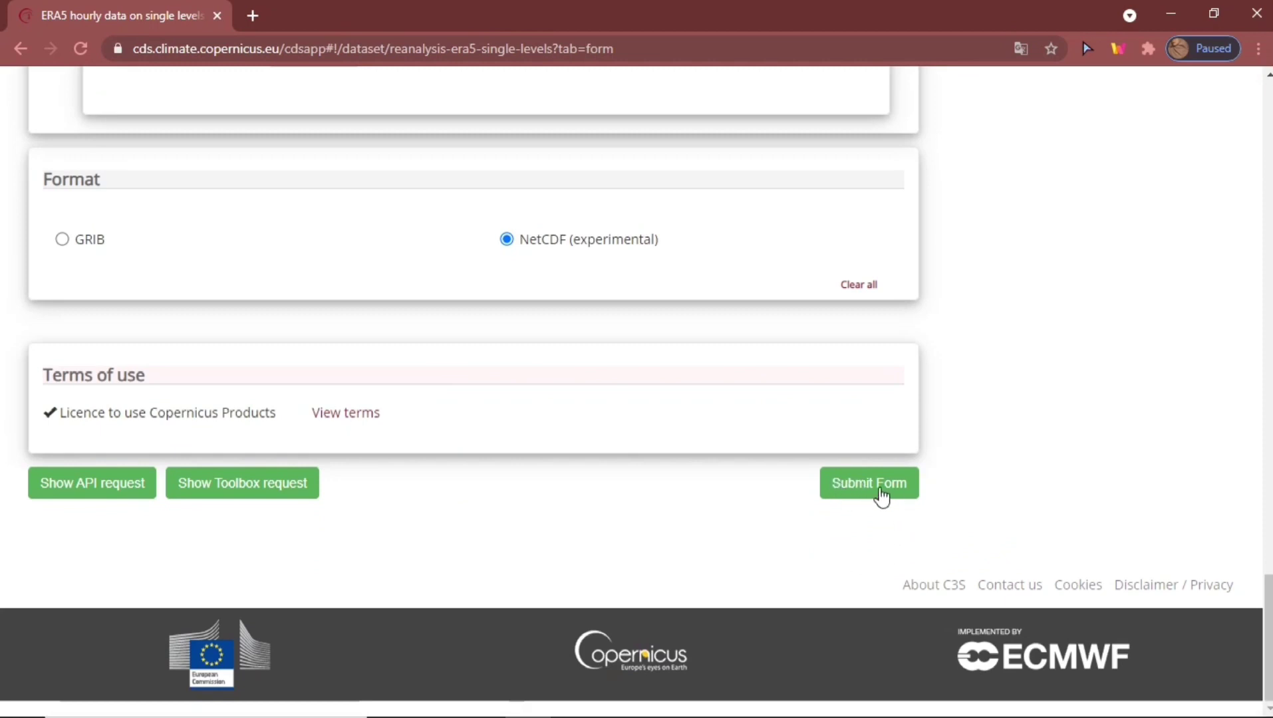
Submit the data request form and download the completed ERA5 hourly data file from the requests list.
{"action": "left_click", "coordinate": [882, 496]}
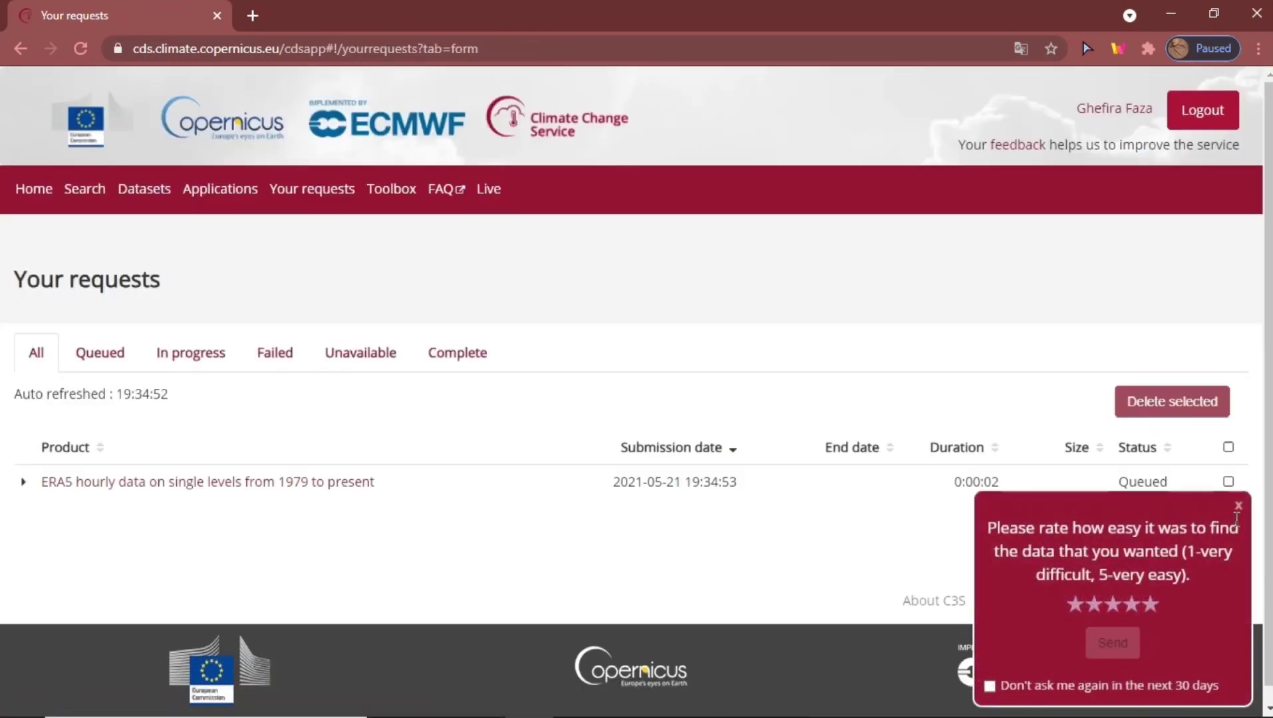
{"action": "left_click", "coordinate": [1238, 507]}
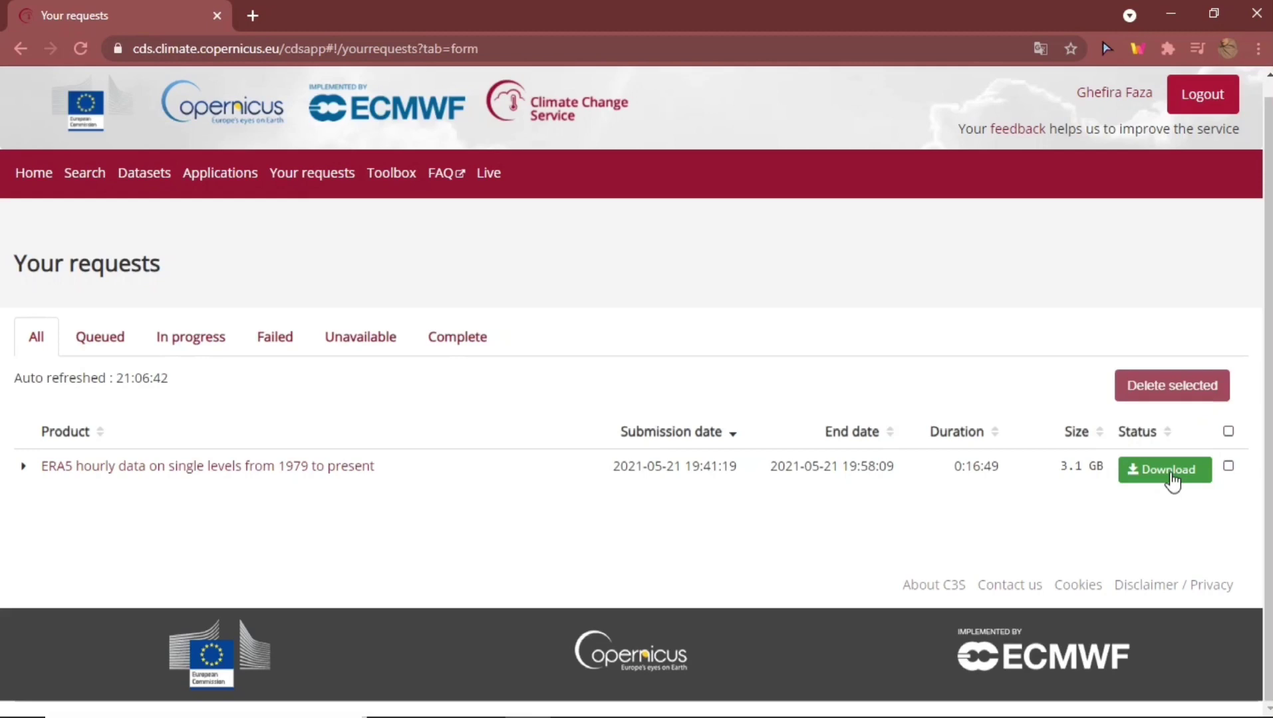
{"action": "left_click", "coordinate": [1170, 473]}
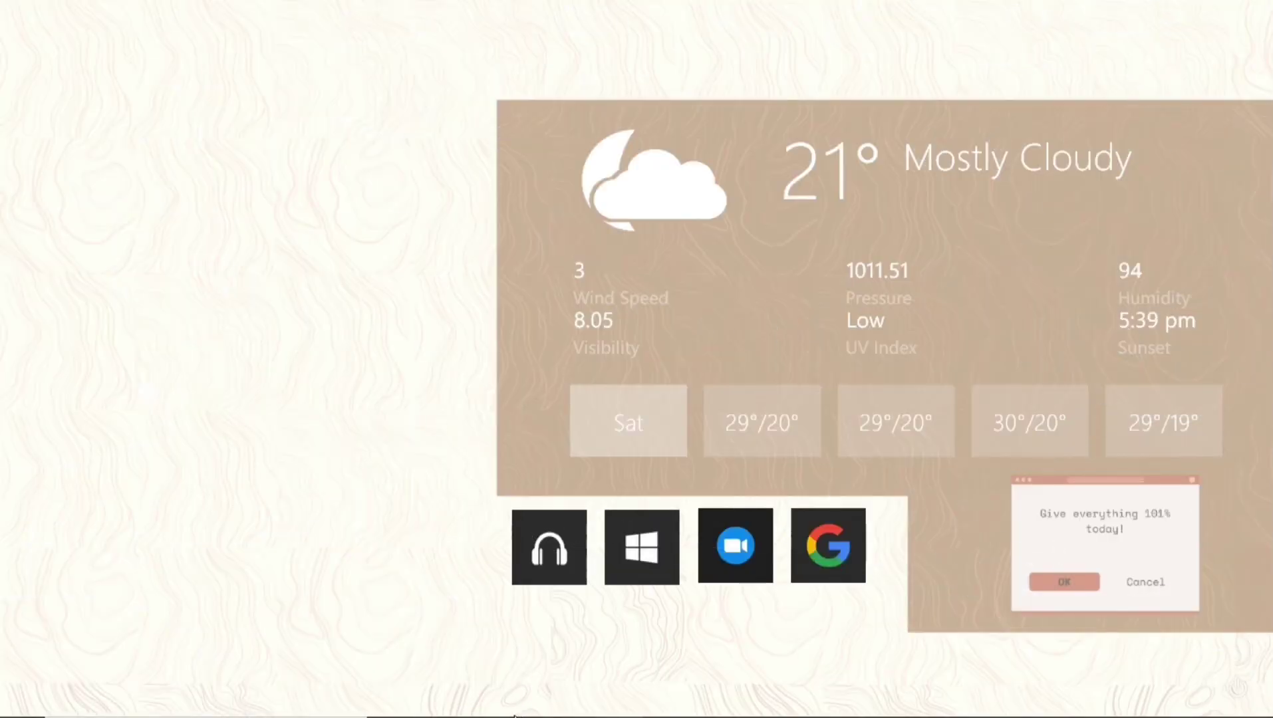
Switch to File Explorer to check the downloaded .nc file in the Downloads folder, then minimize the window.
{"action": "left_click", "coordinate": [482, 710]}
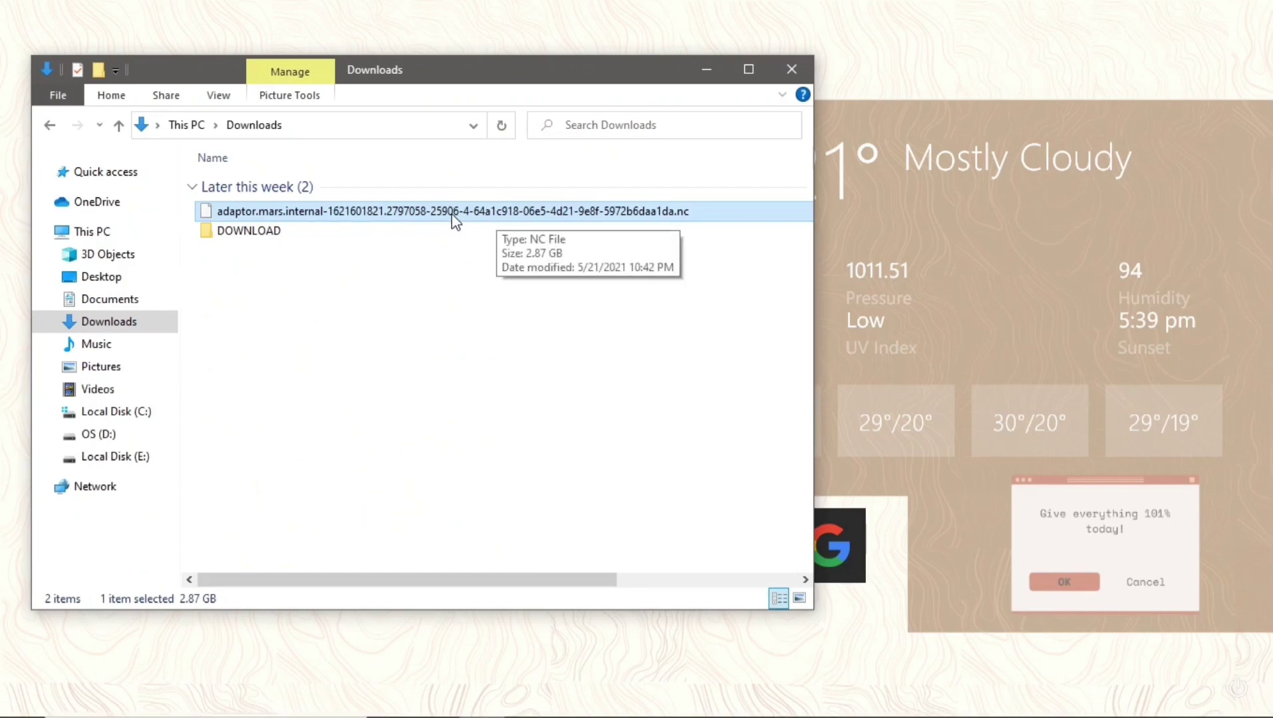
{"action": "left_click", "coordinate": [707, 69]}
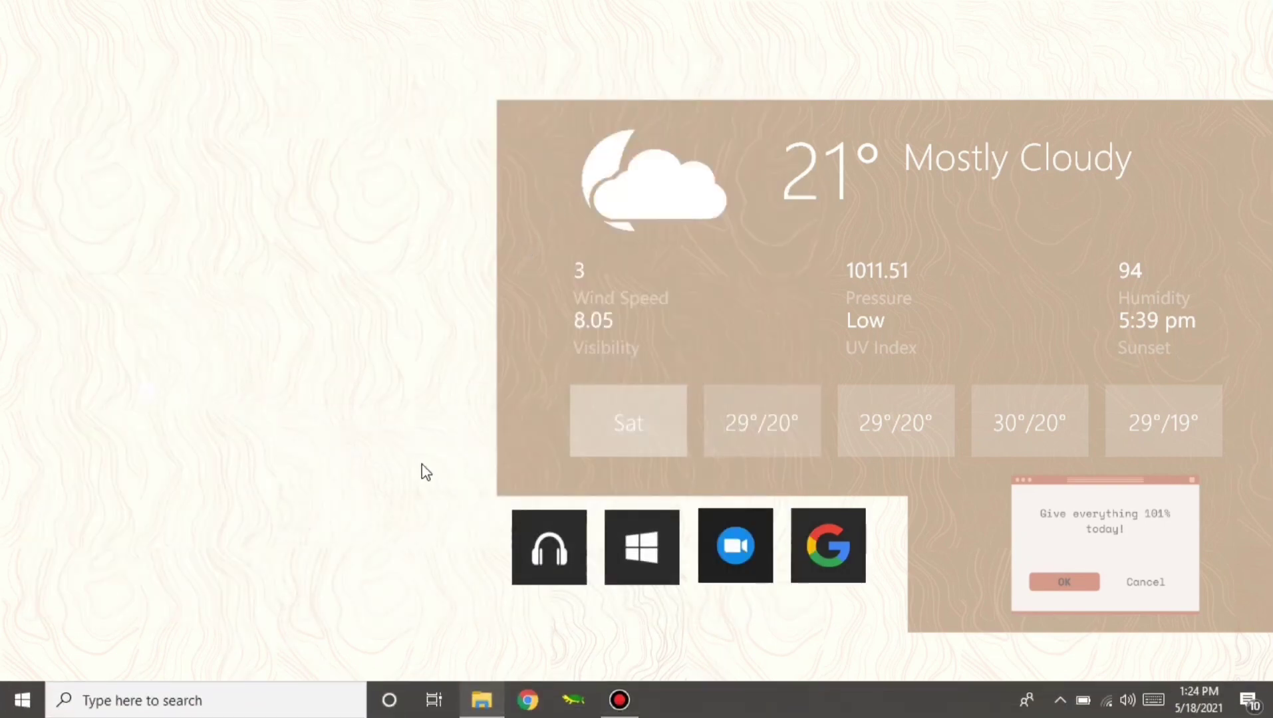
Launch OpenGrADS, shift its console window aside, and start it in landscape mode by answering y.
{"action": "left_click", "coordinate": [573, 701]}
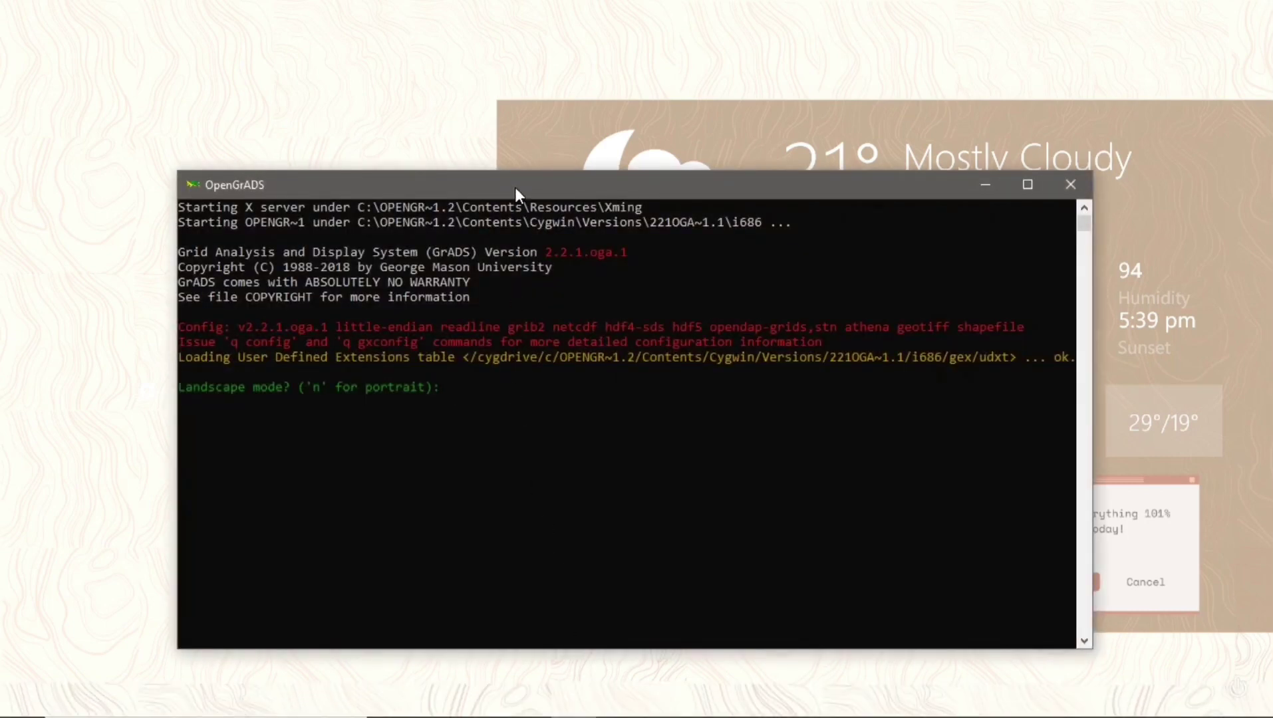
{"action": "left_click_drag", "start_coordinate": [514, 184], "coordinate": [808, 136]}
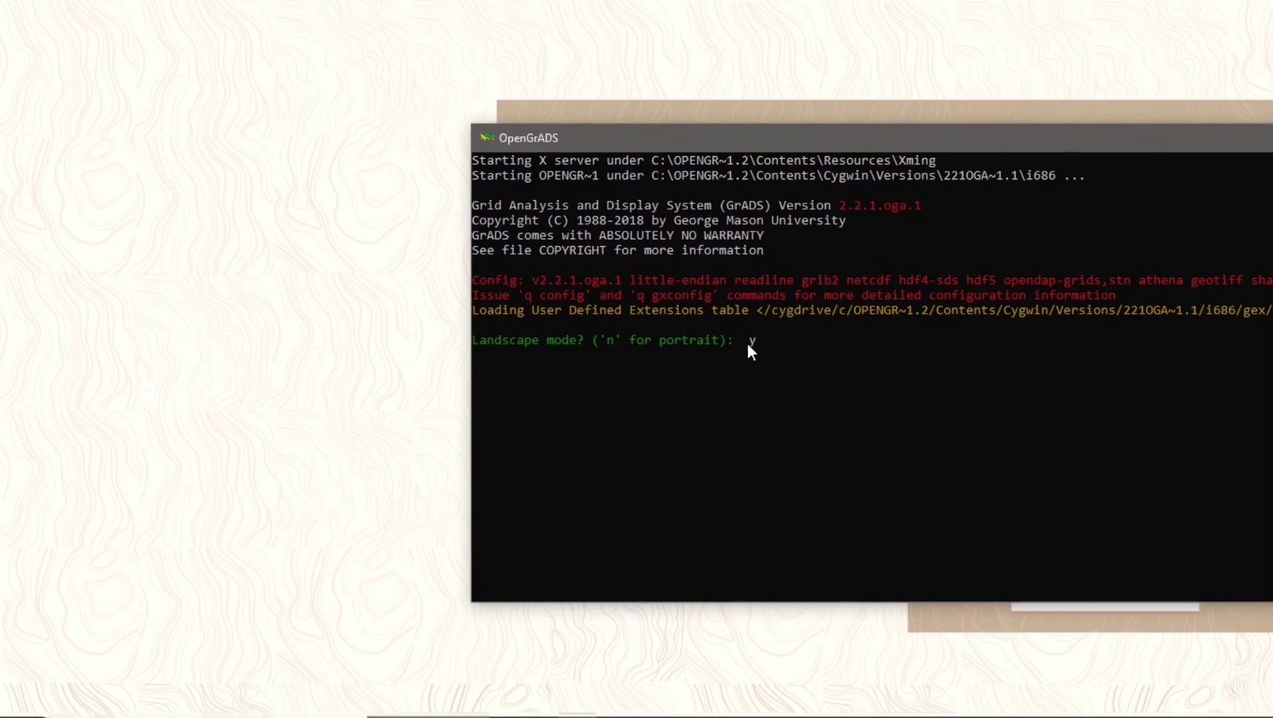
{"action": "key", "text": "Return"}
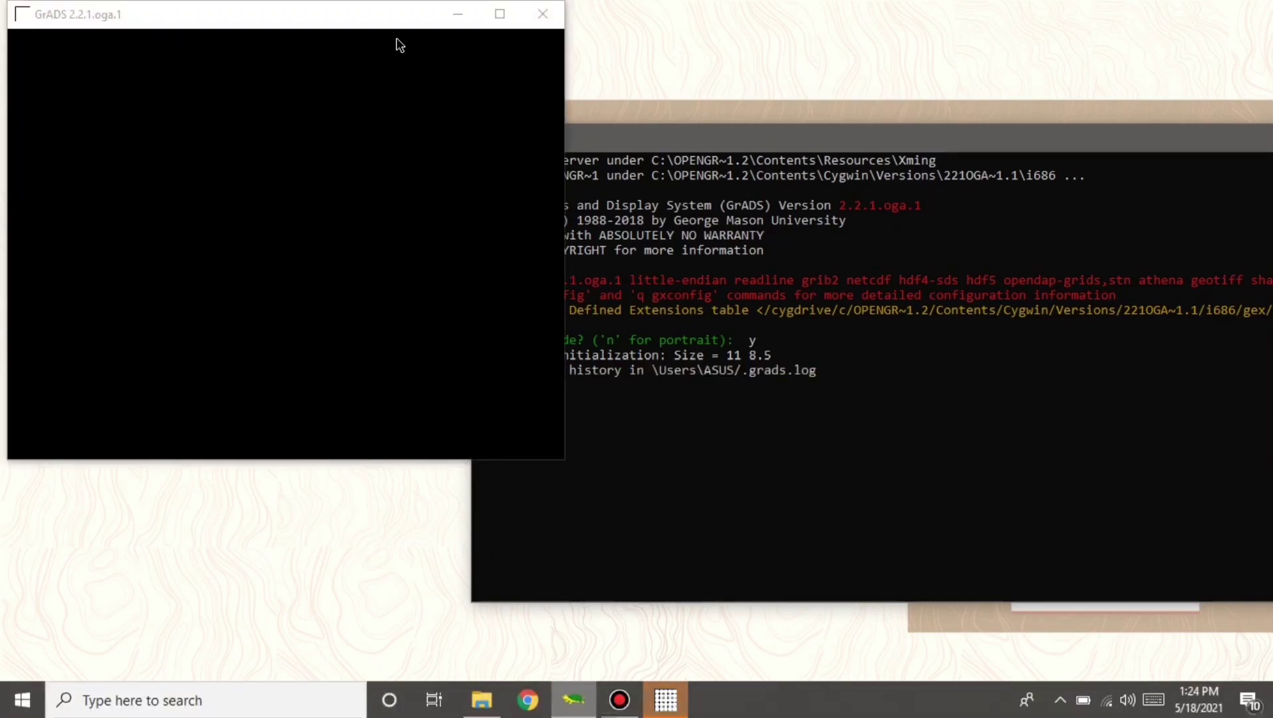
Open the downloaded ERA5 .nc file from the Downloads folder in OpenGrADS with the sdfopen command.
{"action": "left_click_drag", "start_coordinate": [358, 14], "coordinate": [356, 30]}
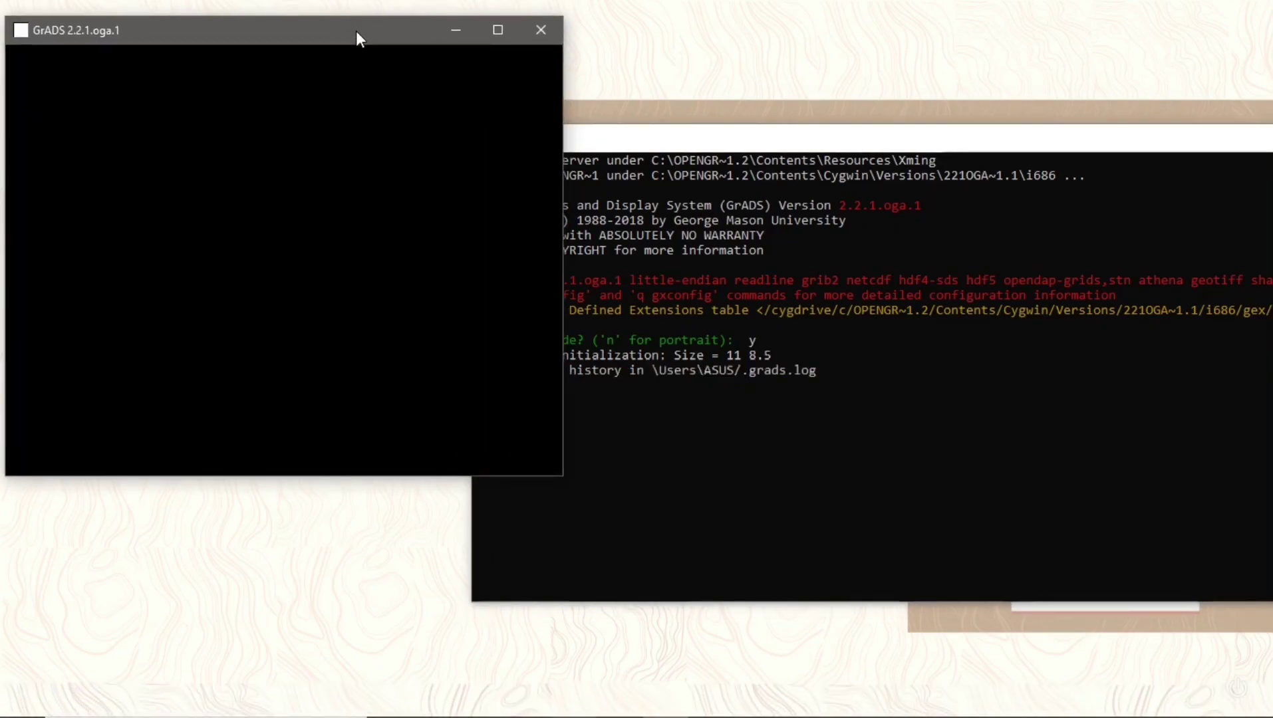
{"action": "left_click", "coordinate": [648, 139]}
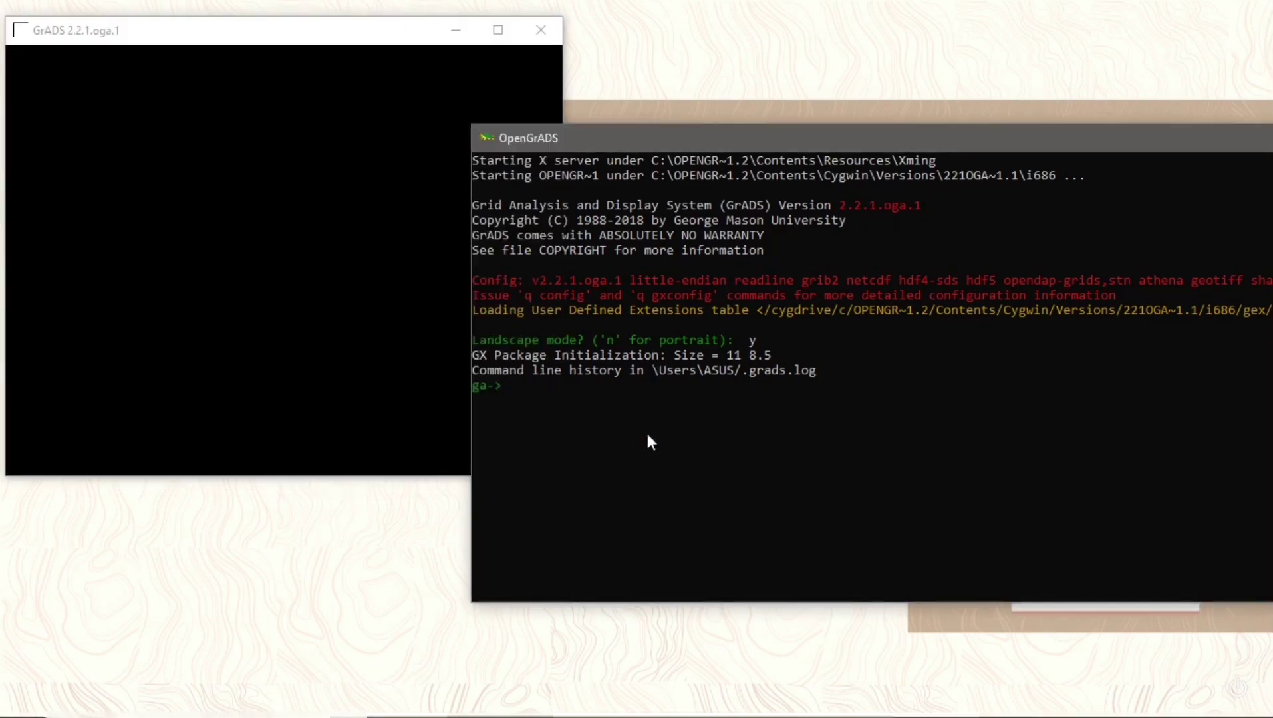
{"action": "type", "text": "sdfopen"}
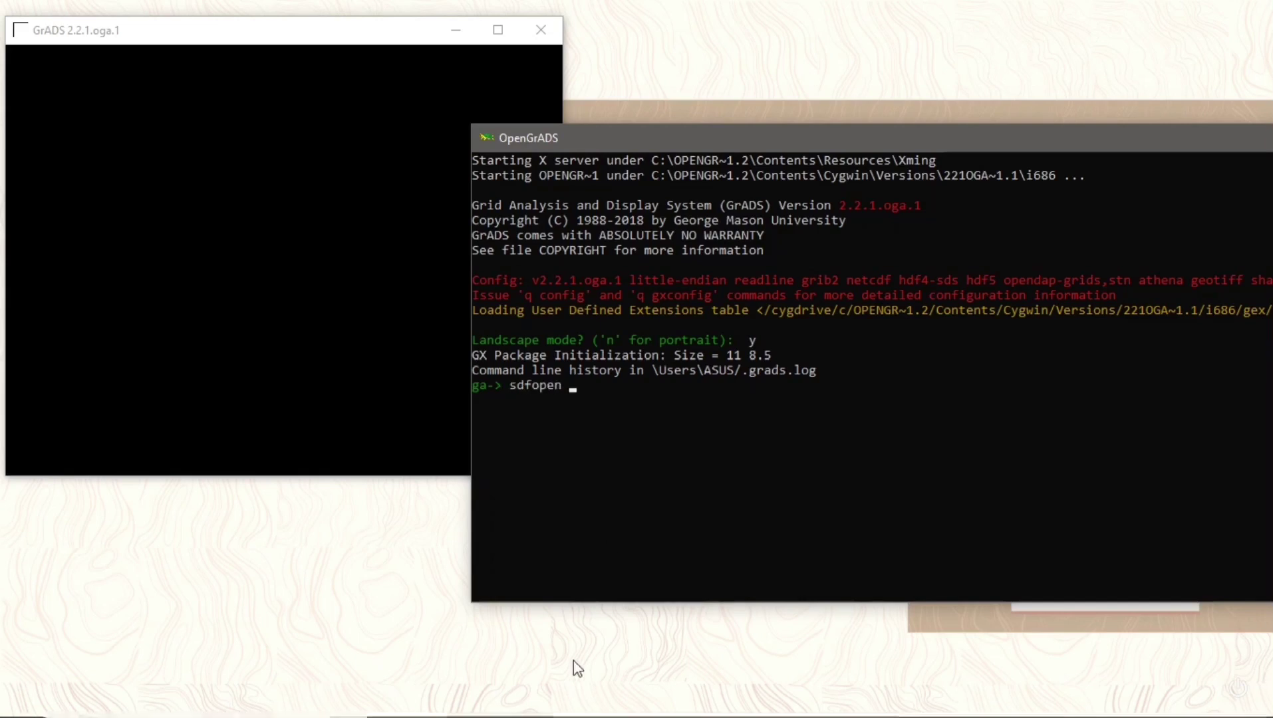
{"action": "left_click", "coordinate": [484, 704]}
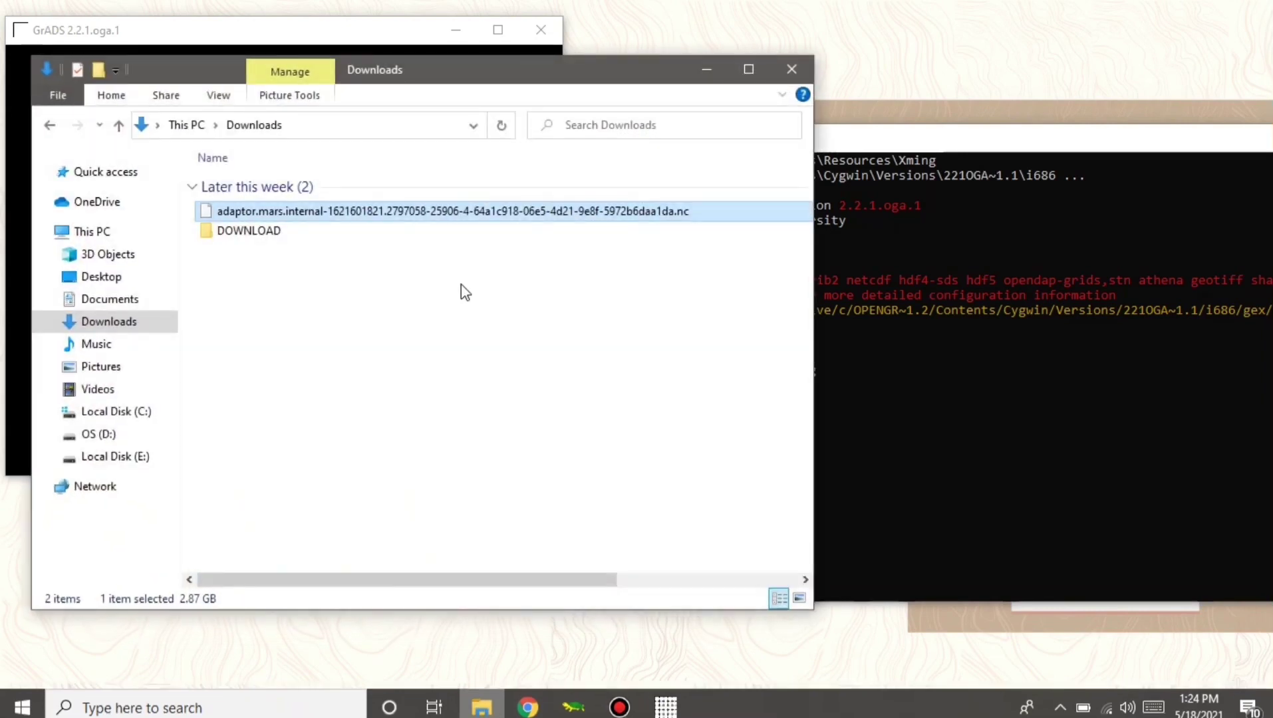
{"action": "left_click_drag", "start_coordinate": [480, 212], "coordinate": [861, 400]}
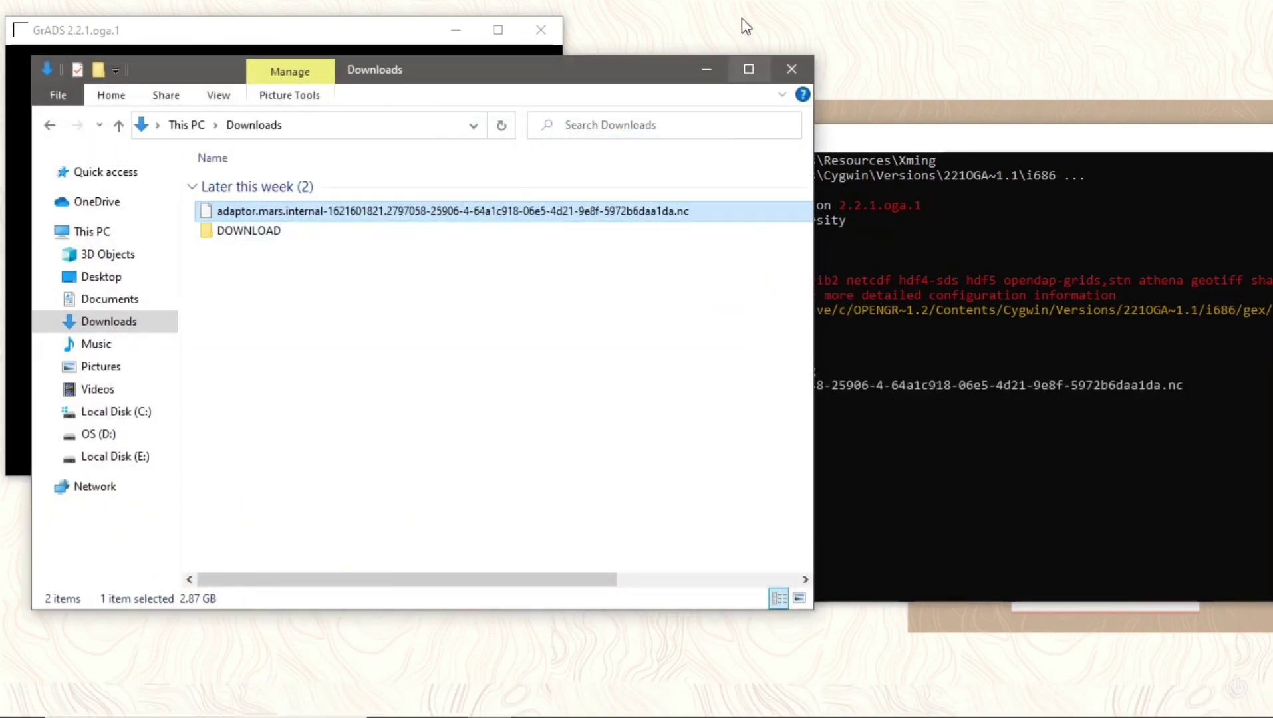
{"action": "left_click", "coordinate": [705, 69]}
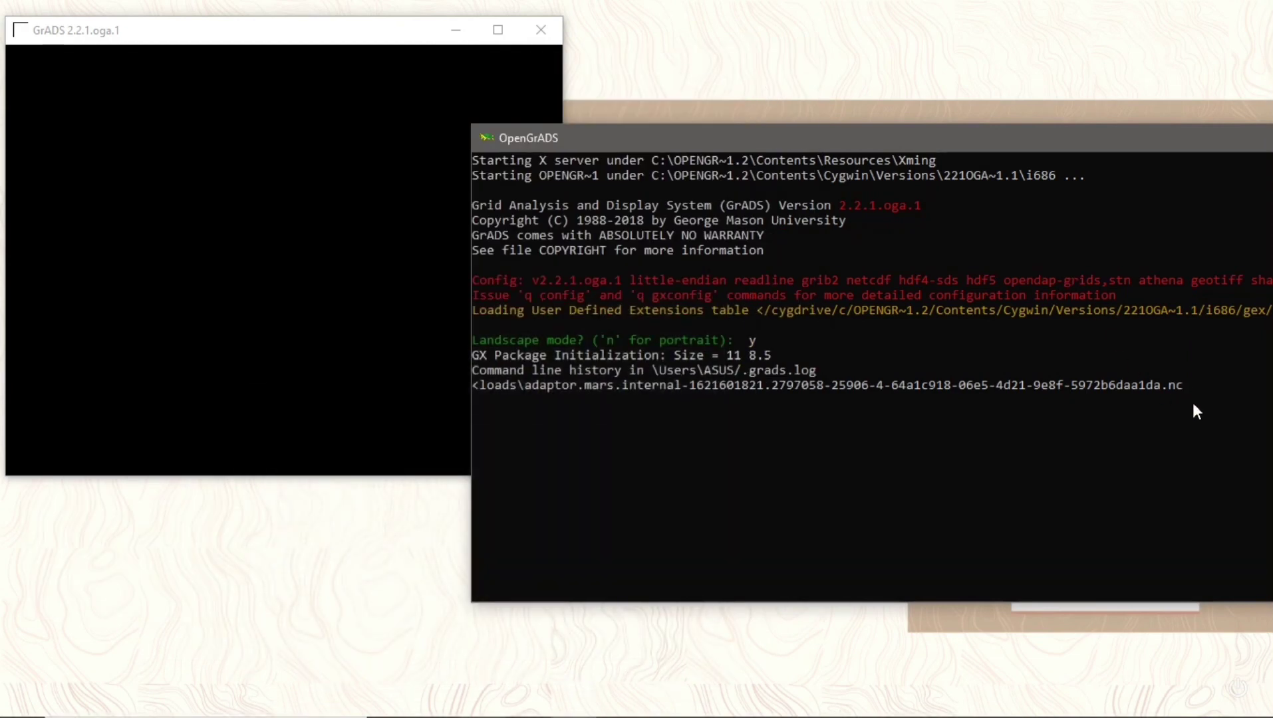
{"action": "key", "text": "Return"}
Query the opened dataset's description, dimensions and variables with the command q file.
{"action": "scroll", "coordinate": [1192, 403], "scroll_direction": "down", "scroll_amount": 3}
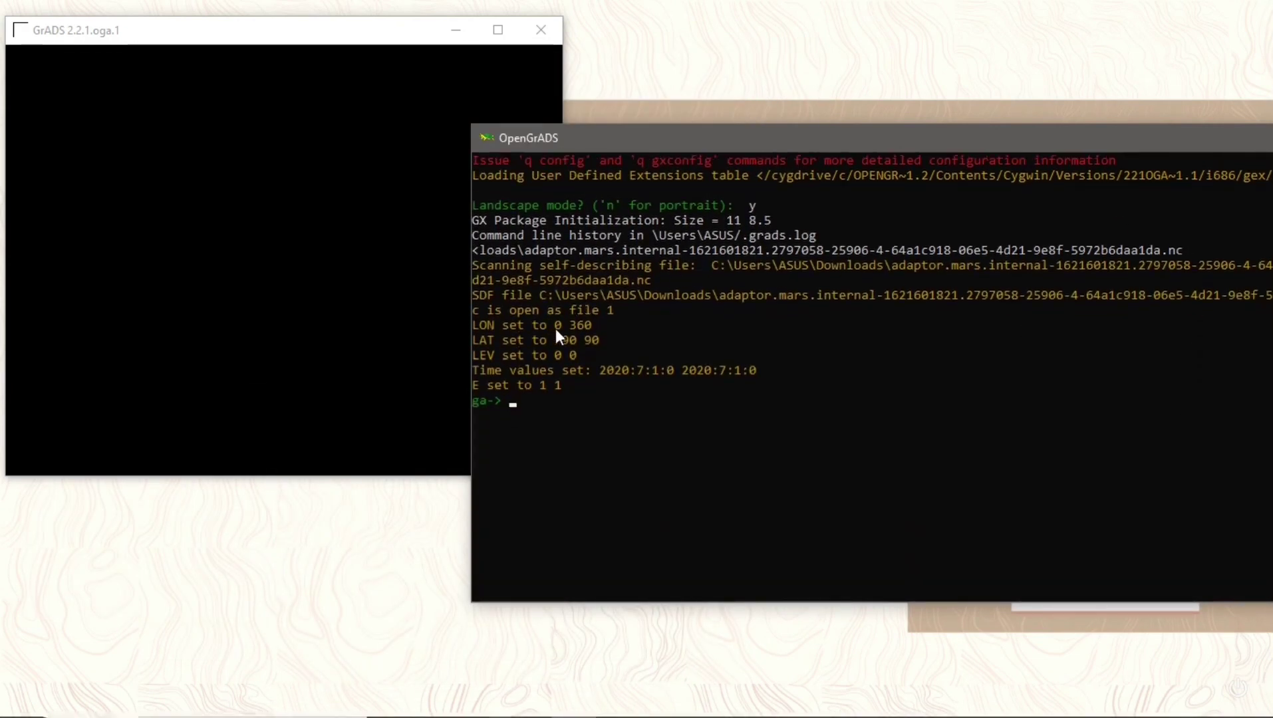
{"action": "scroll", "coordinate": [679, 335], "scroll_direction": "down", "scroll_amount": 1}
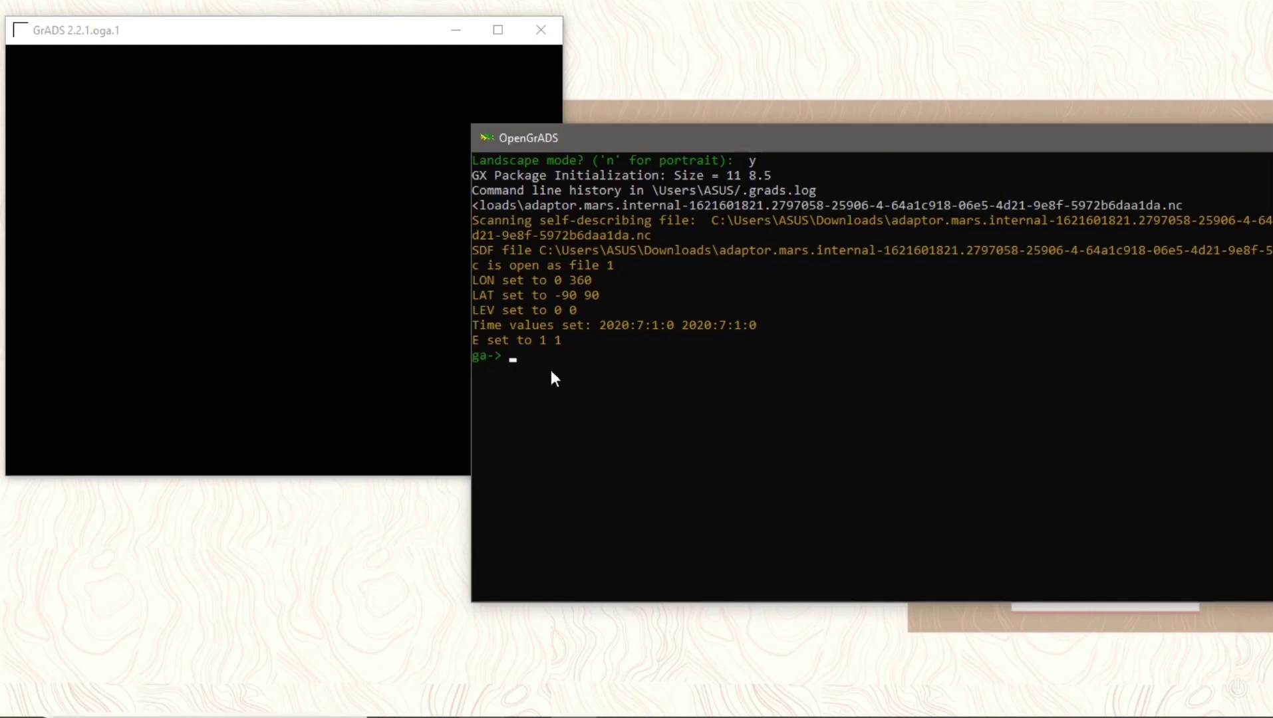
{"action": "type", "text": "file"}
{"action": "key", "text": "Return"}
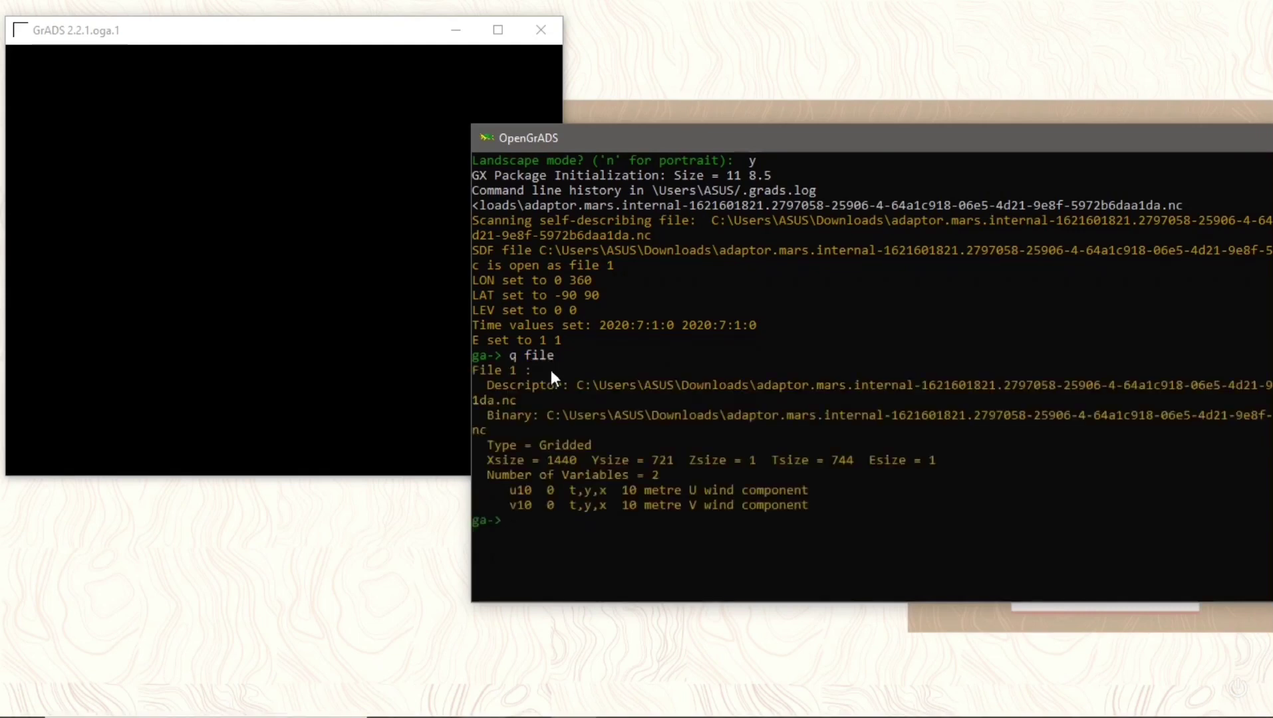
Limit the map domain to latitude -11 11 and longitude 90 145 using set lat and set lon.
{"action": "scroll", "coordinate": [551, 370], "scroll_direction": "down", "scroll_amount": 3}
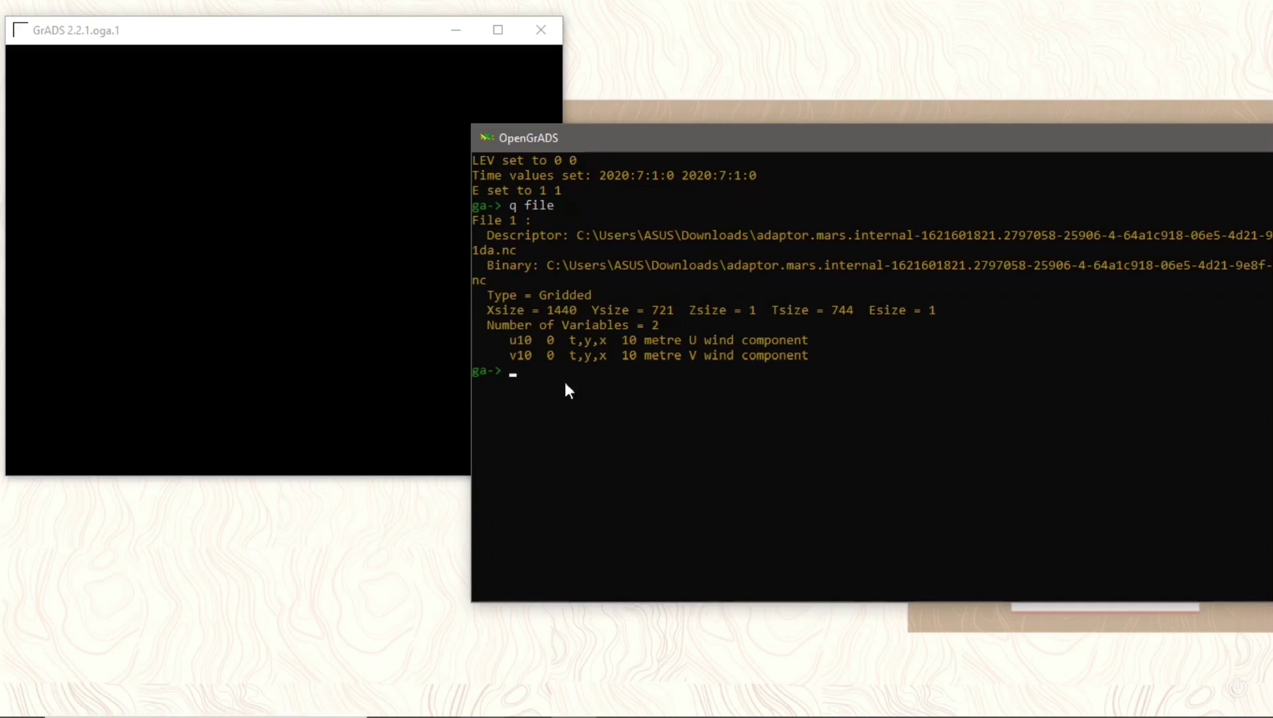
{"action": "scroll", "coordinate": [565, 384], "scroll_direction": "down", "scroll_amount": 1}
{"action": "type", "text": "se"}
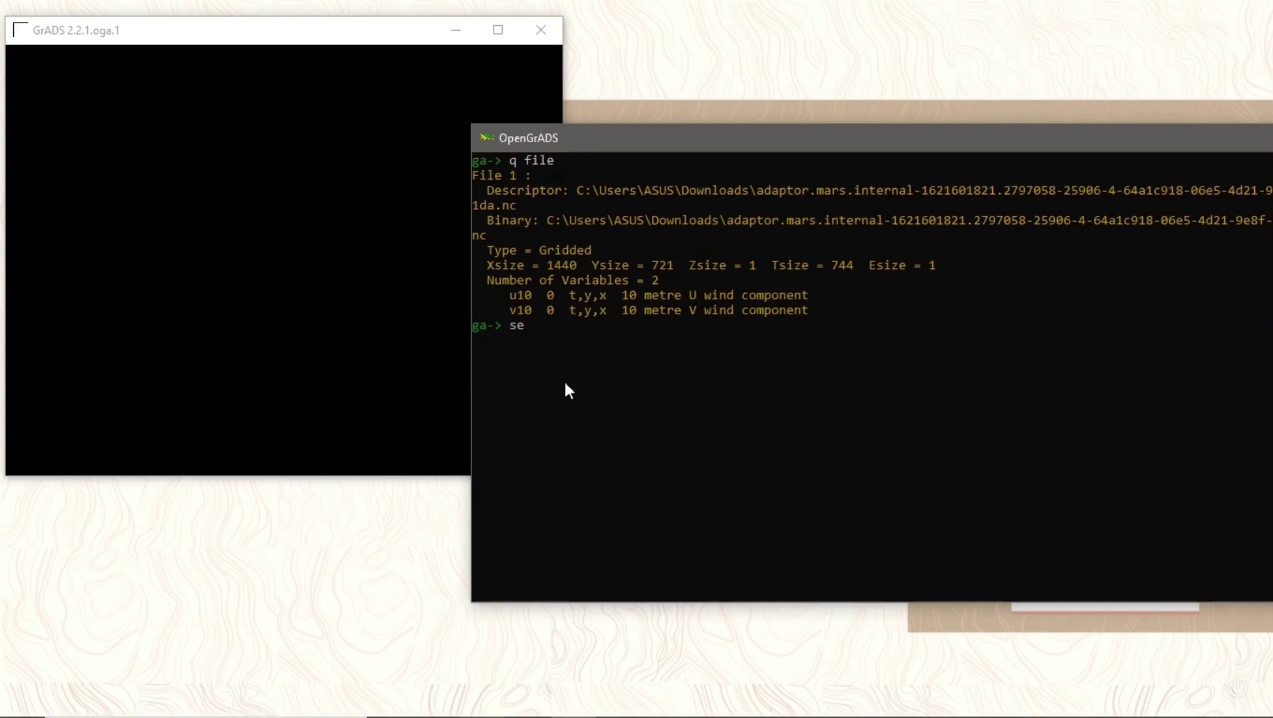
{"action": "type", "text": "t lat -11 11"}
{"action": "key", "text": "Return"}
{"action": "type", "text": "set"}
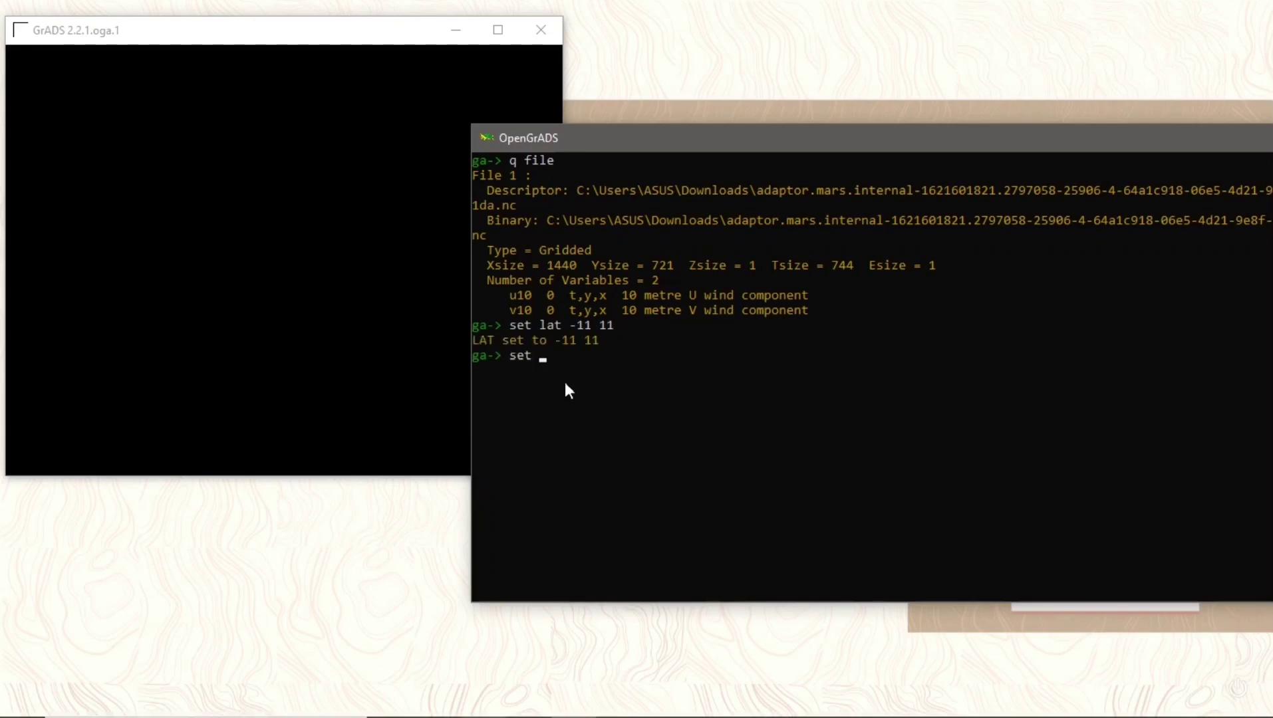
{"action": "type", "text": " lon 90 145"}
{"action": "key", "text": "Return"}
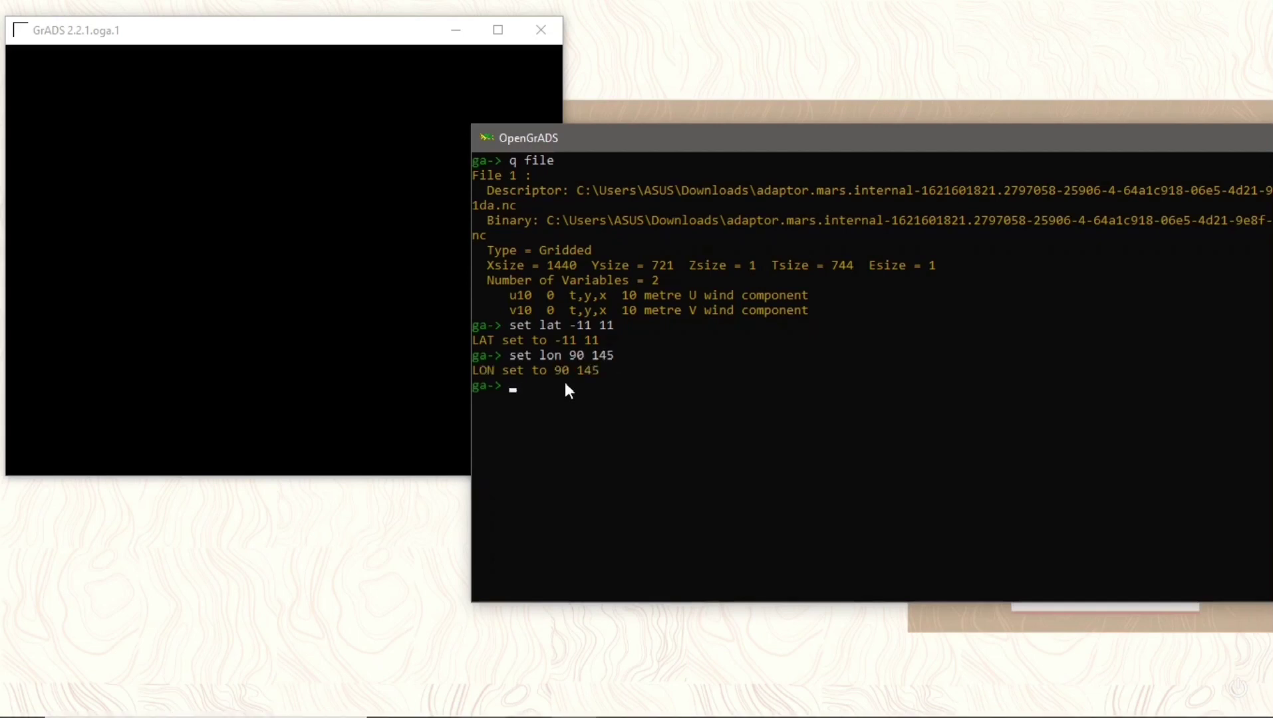
Set the time of the data to 2jul2020 with the set time command.
{"action": "scroll", "coordinate": [569, 391], "scroll_direction": "down", "scroll_amount": 2}
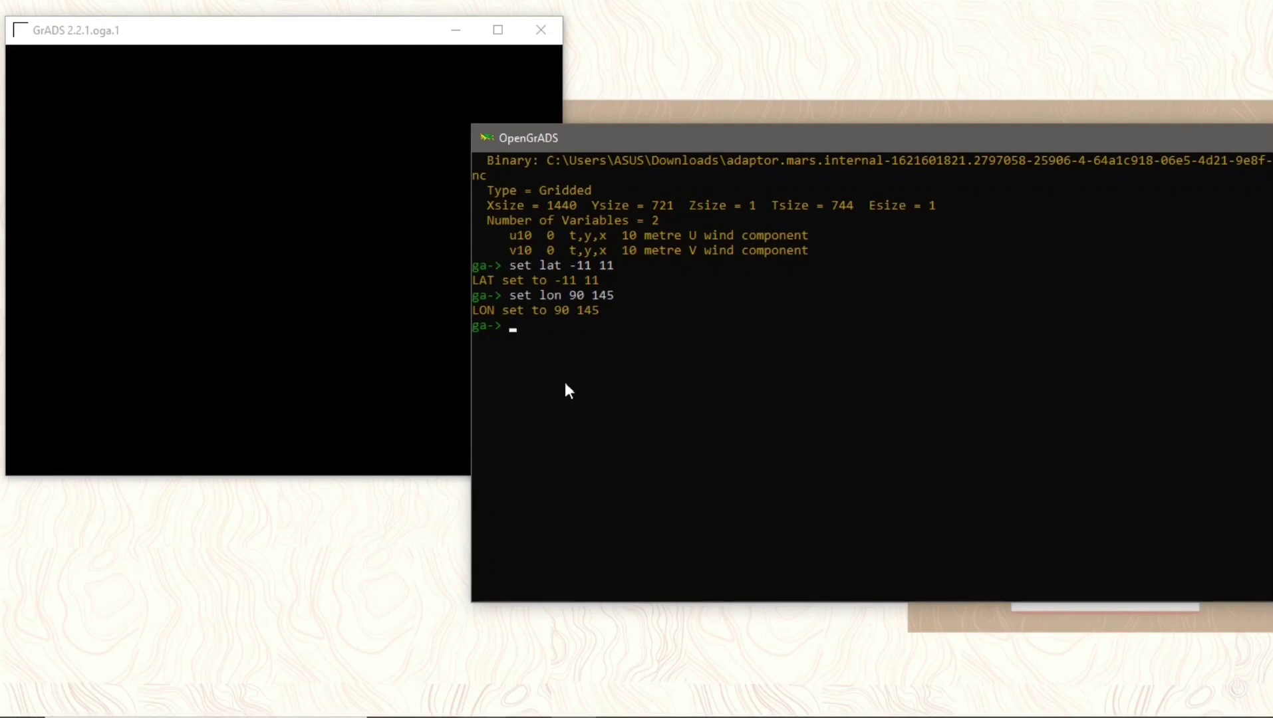
{"action": "type", "text": "set time 2jul2020"}
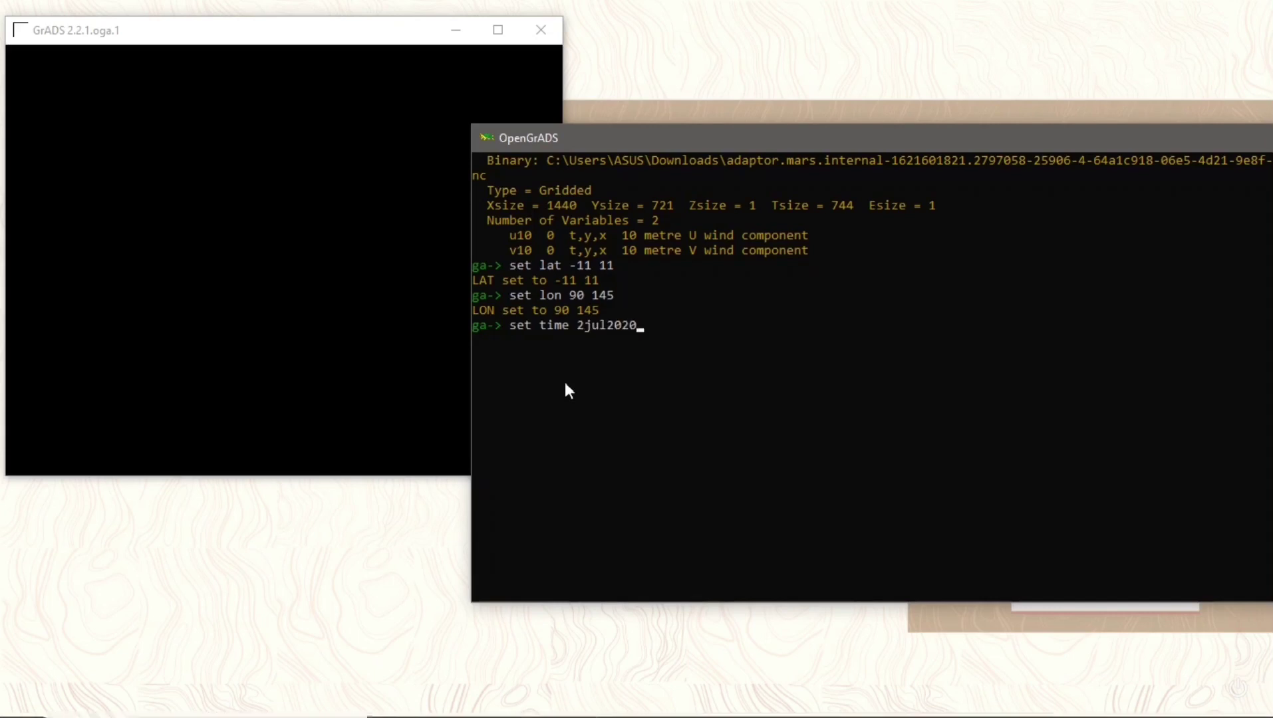
{"action": "key", "text": "Return"}
Set the graphics output type to vector with set gxout and display the wind components u10;v10.
{"action": "scroll", "coordinate": [564, 382], "scroll_direction": "down", "scroll_amount": 2}
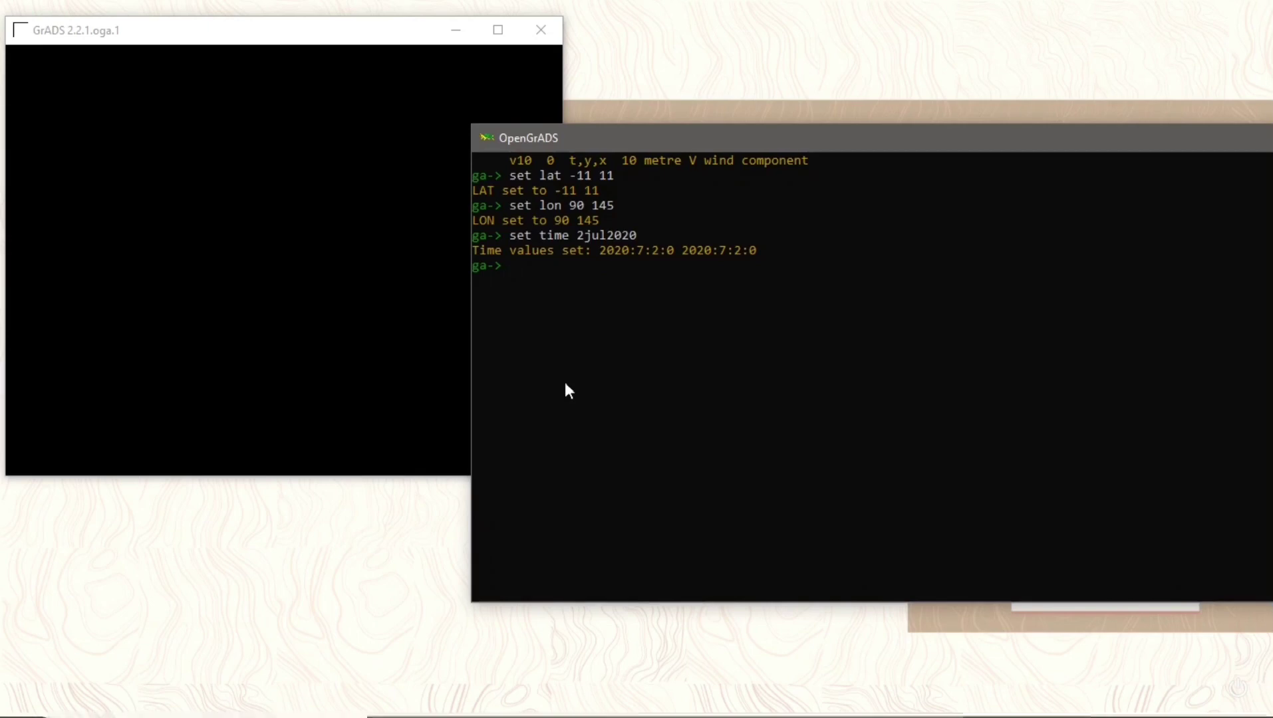
{"action": "type", "text": "set gxout vector"}
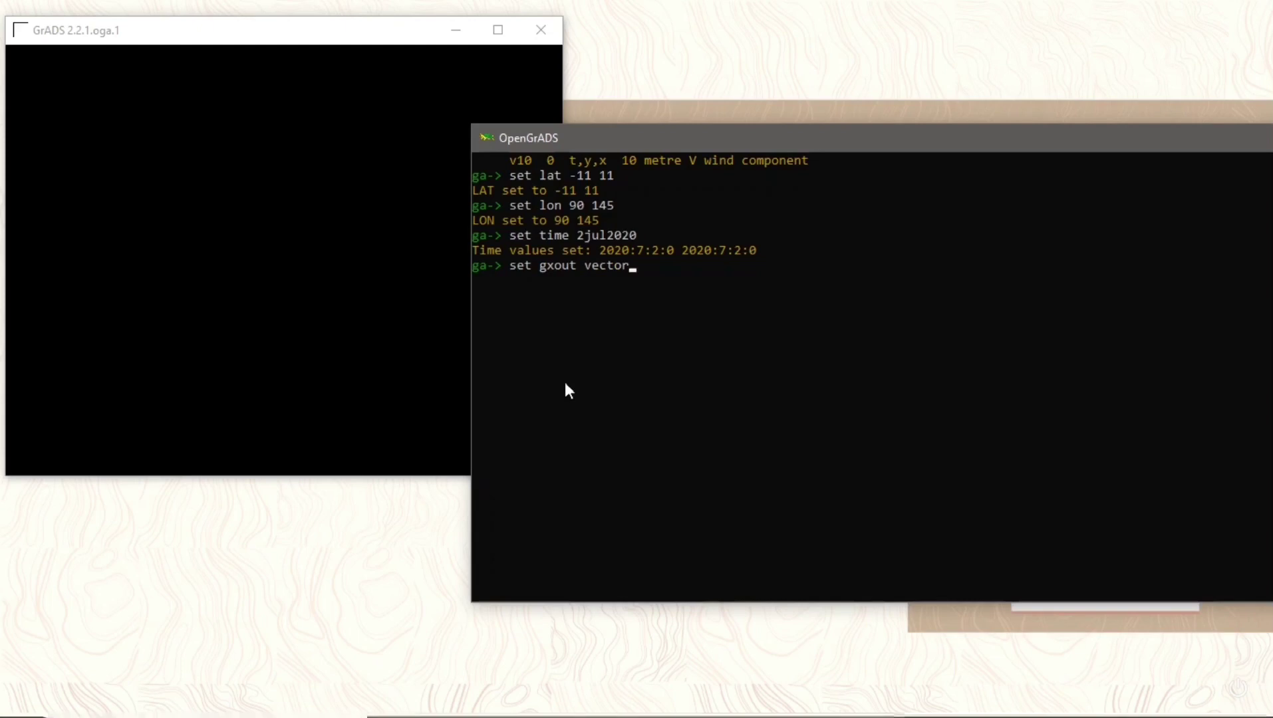
{"action": "key", "text": "Return"}
{"action": "type", "text": "d u10"}
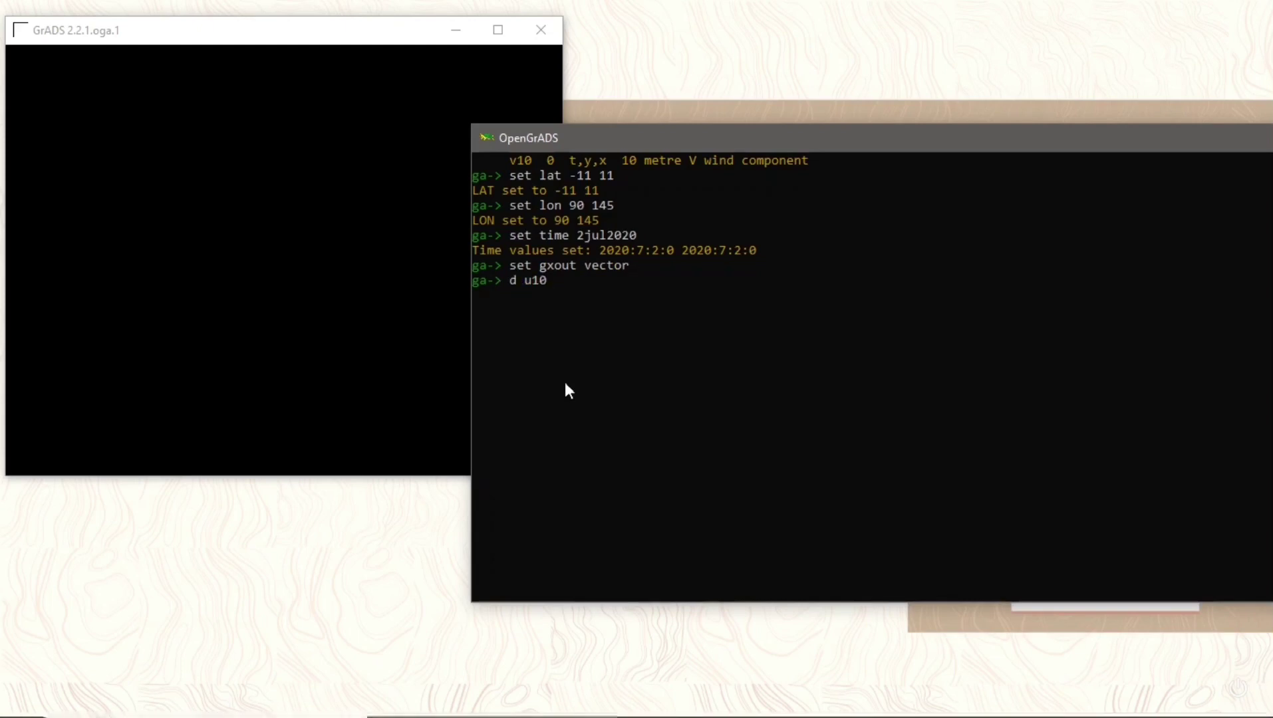
{"action": "type", "text": ";v"}
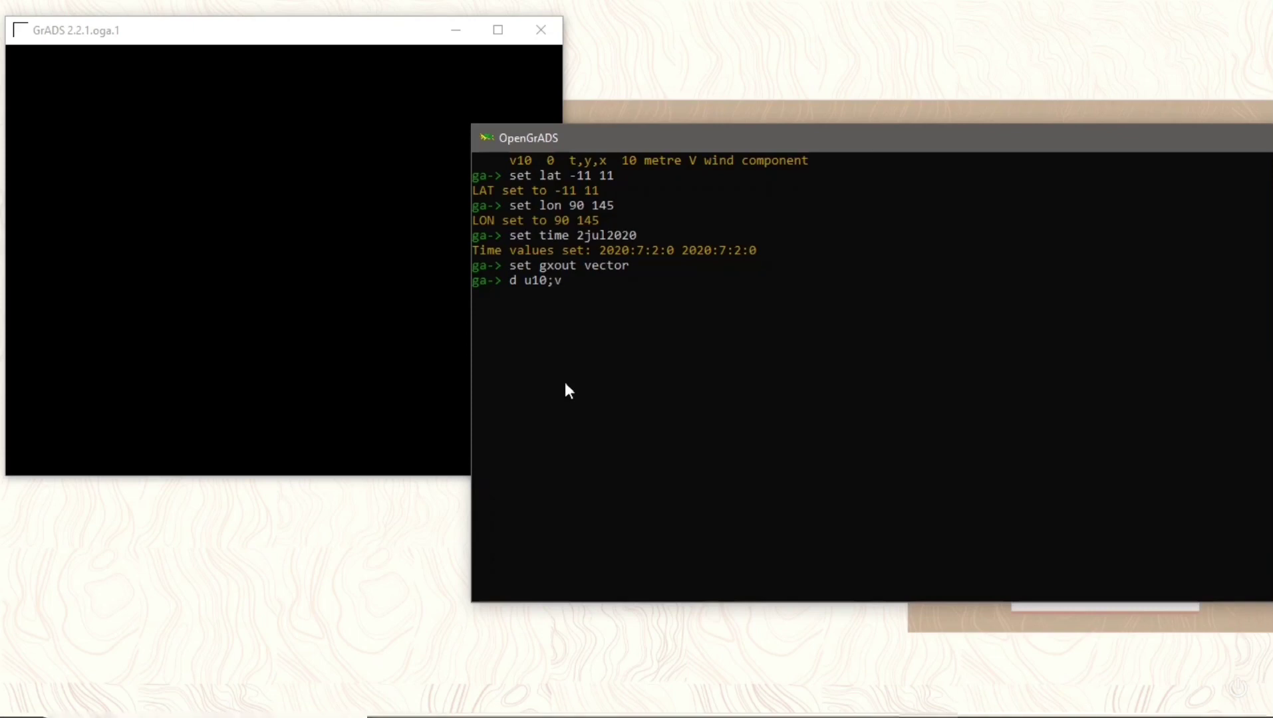
{"action": "type", "text": "10"}
{"action": "key", "text": "Return"}
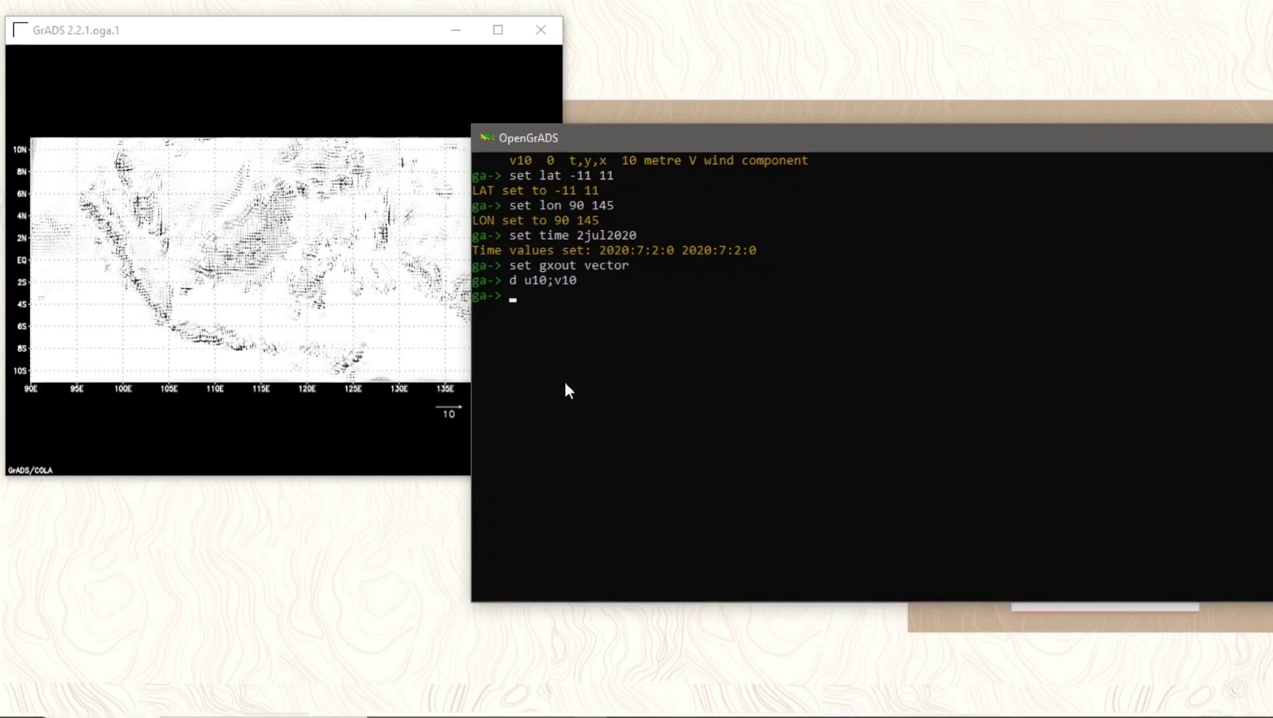
Bring the plot window forward to inspect the dense wind vectors, and clear the display with c.
{"action": "left_click", "coordinate": [342, 30]}
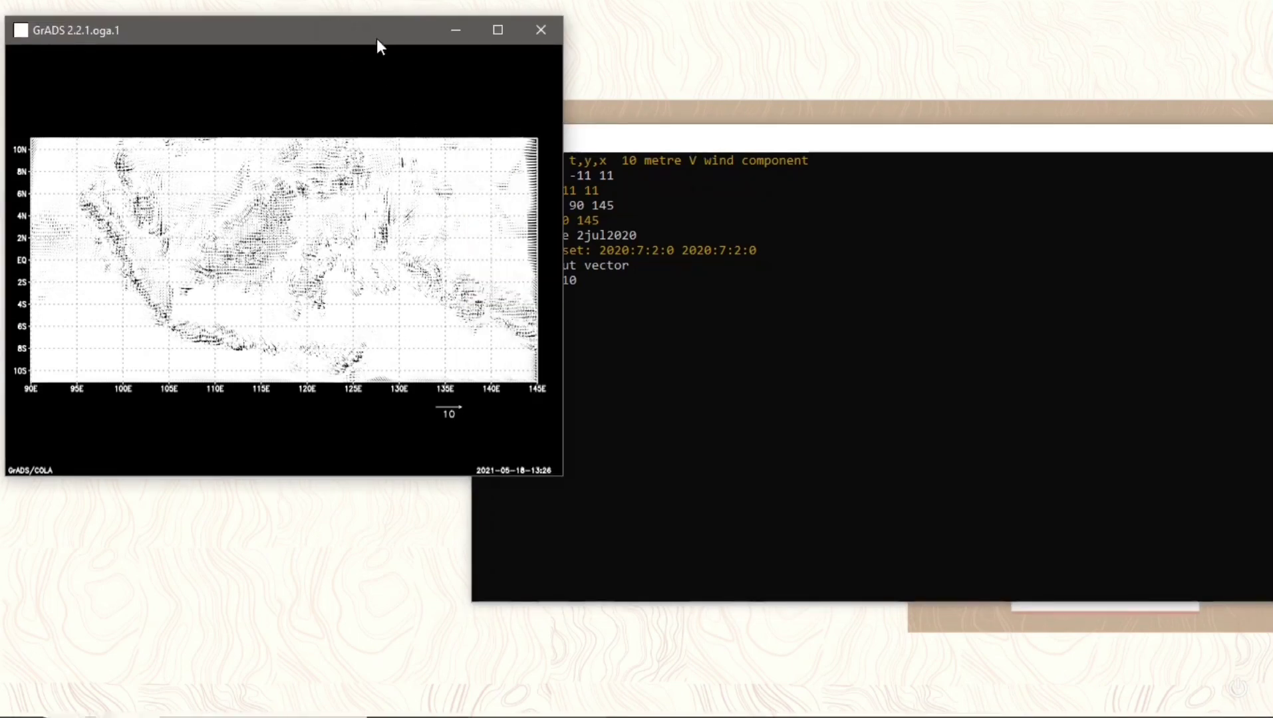
{"action": "left_click_drag", "start_coordinate": [377, 37], "coordinate": [328, 26]}
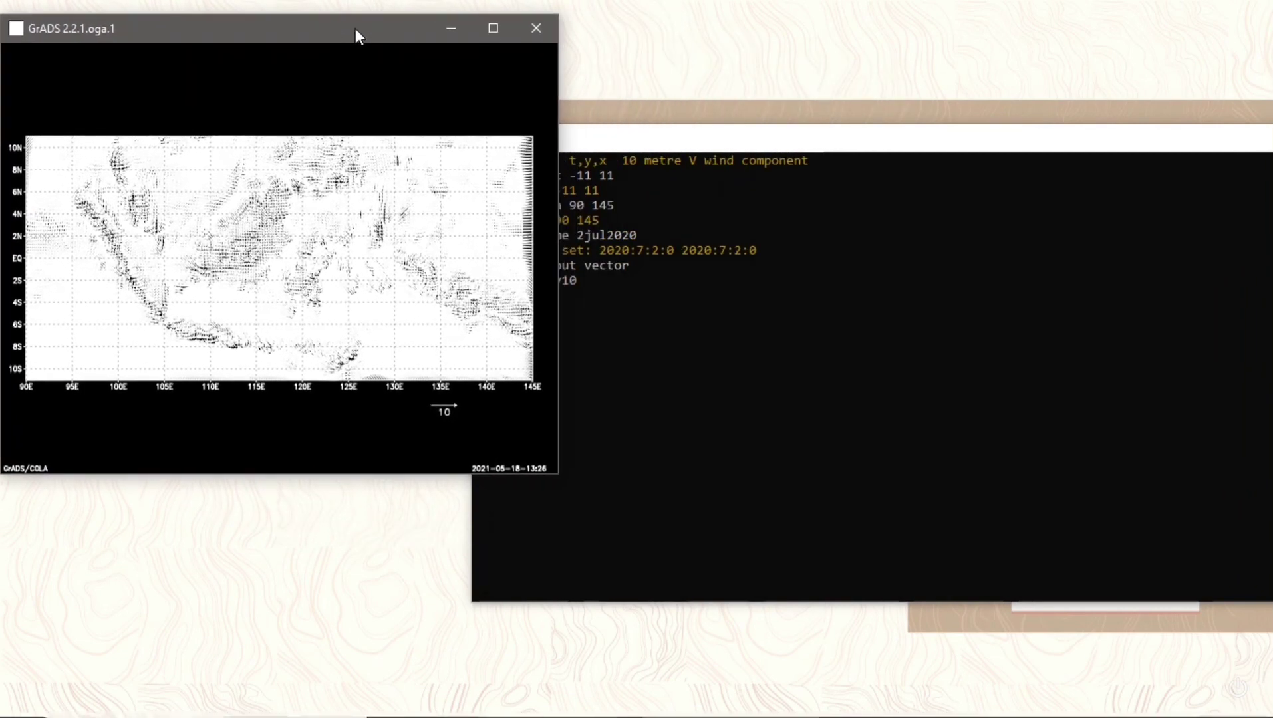
{"action": "left_click", "coordinate": [641, 138]}
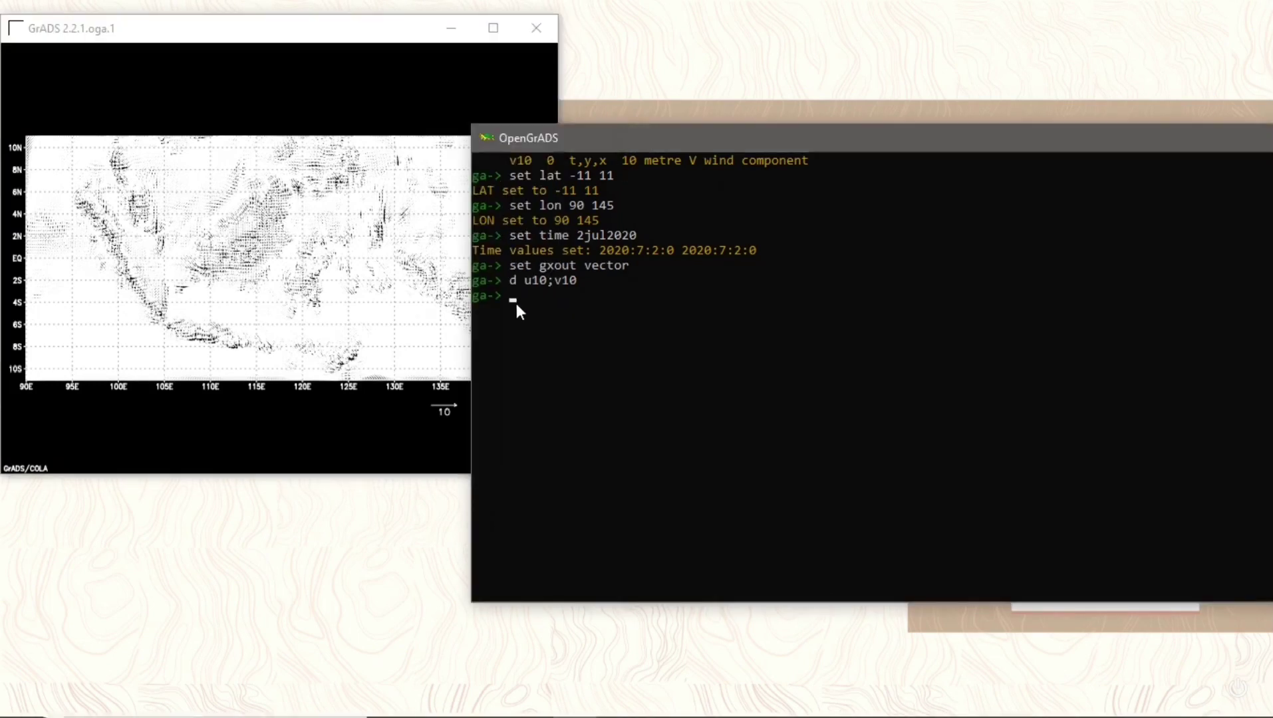
{"action": "scroll", "coordinate": [516, 303], "scroll_direction": "up", "scroll_amount": 3}
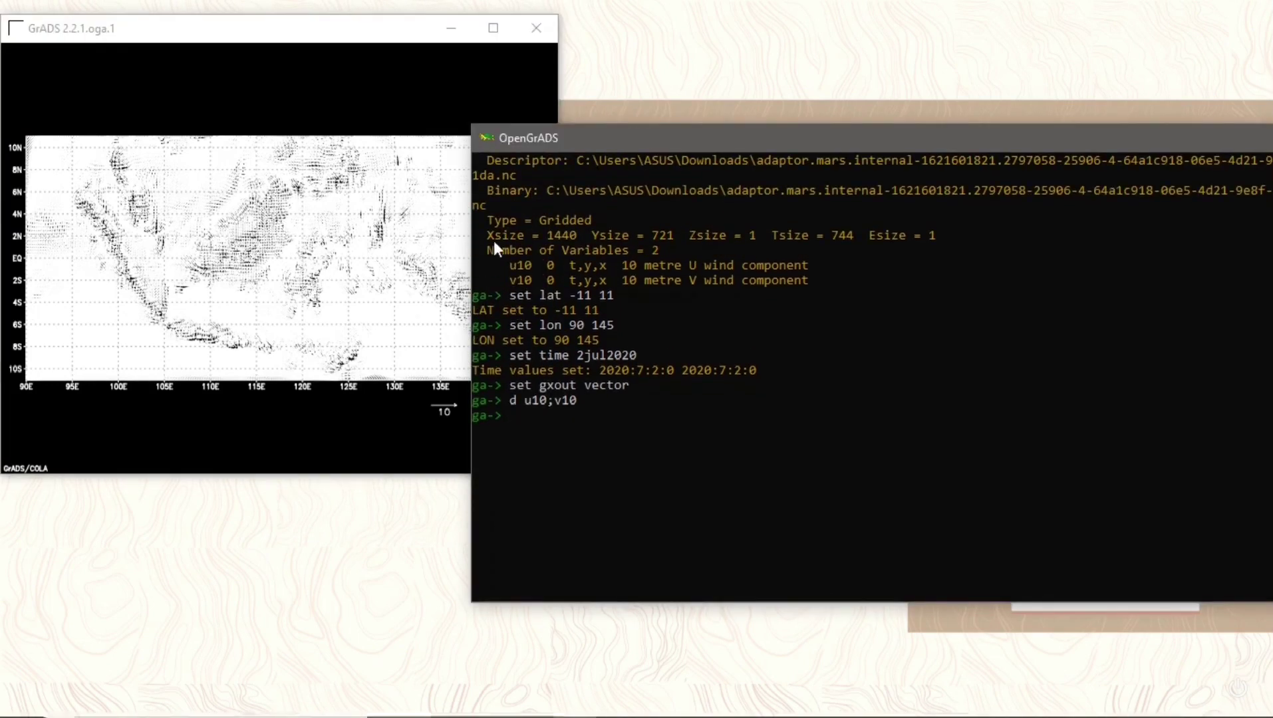
{"action": "scroll", "coordinate": [600, 255], "scroll_direction": "up", "scroll_amount": 1}
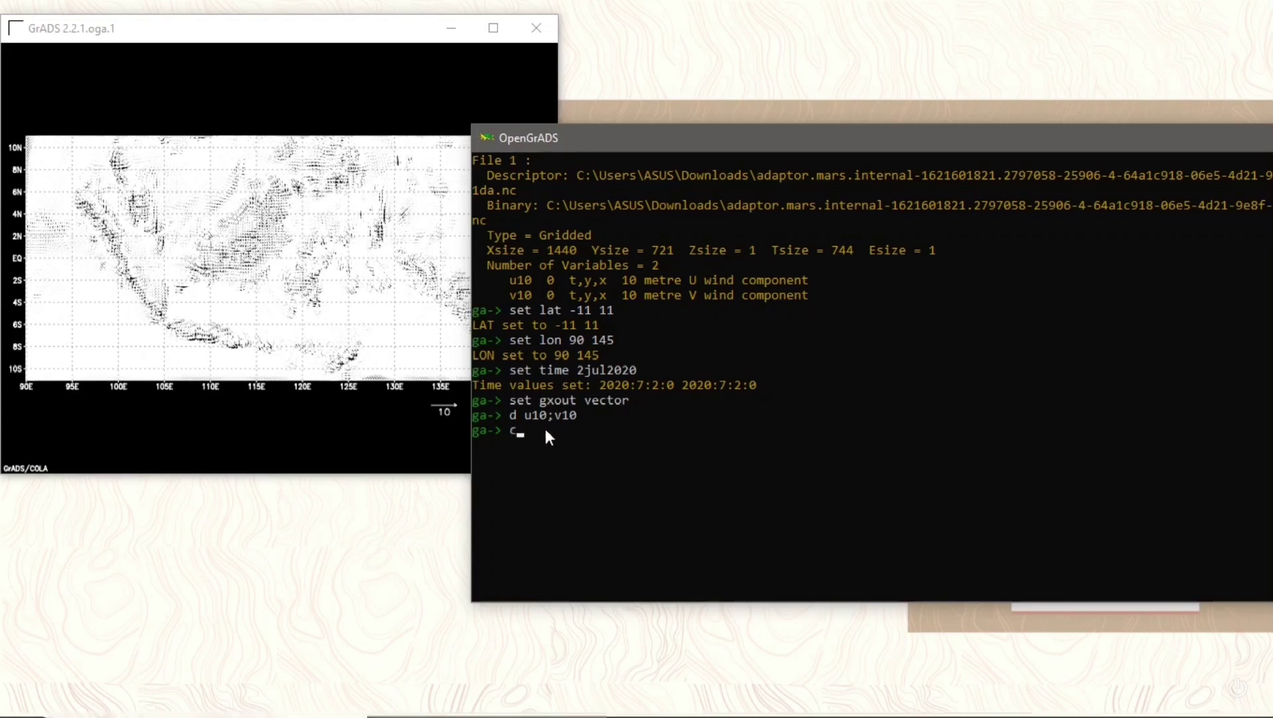
{"action": "type", "text": "c"}
{"action": "key", "text": "Return"}
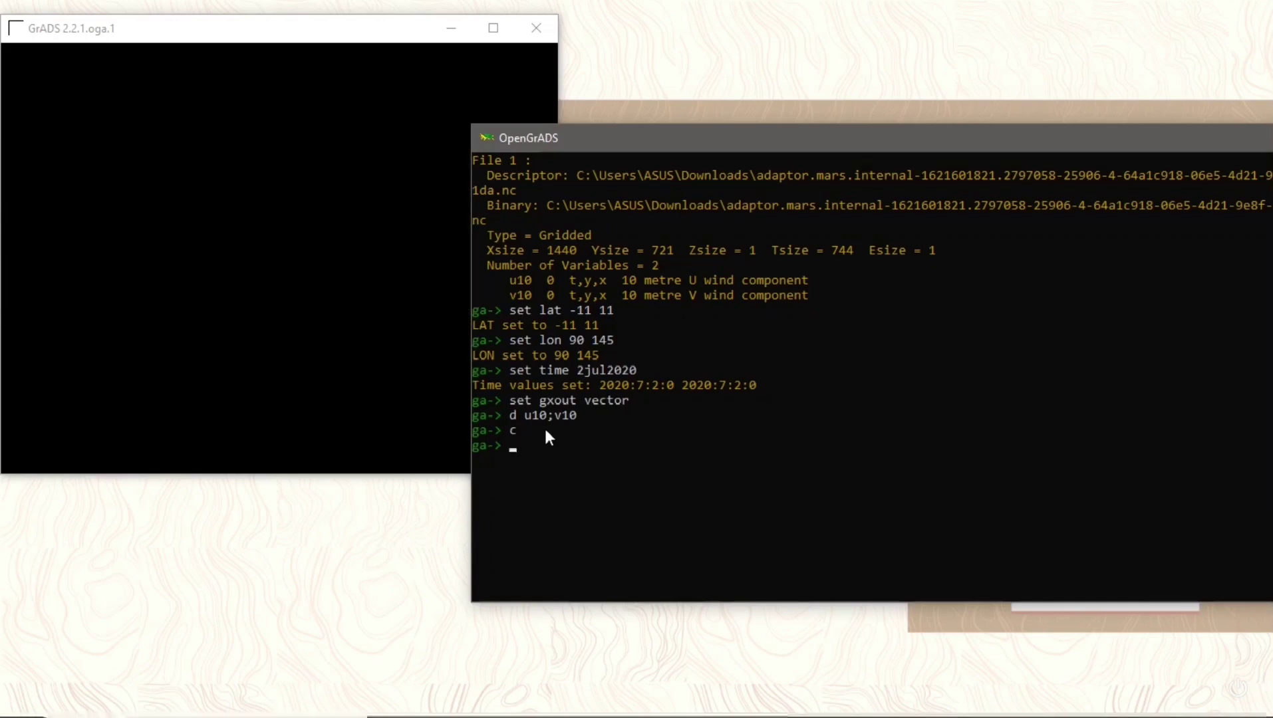
Display the wind vectors thinned out with d skip(u10,5);v10.
{"action": "scroll", "coordinate": [544, 426], "scroll_direction": "down", "scroll_amount": 1}
{"action": "scroll", "coordinate": [577, 387], "scroll_direction": "down", "scroll_amount": 1}
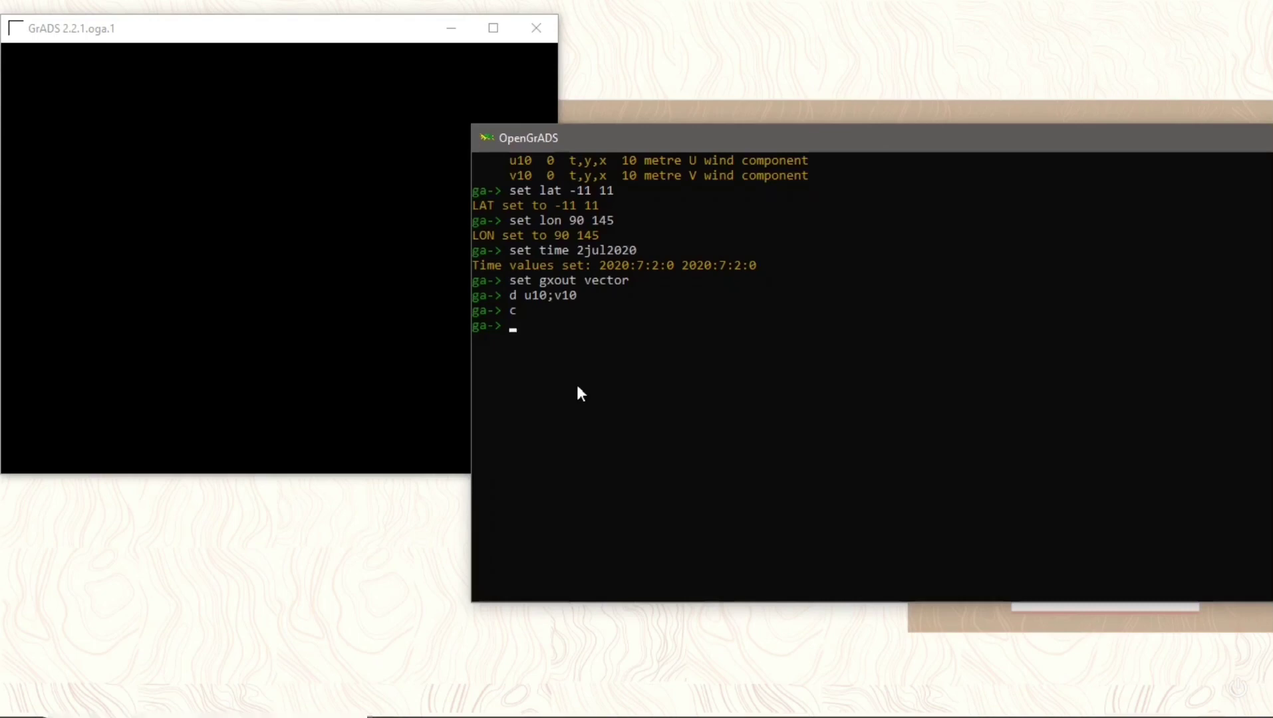
{"action": "type", "text": "d skip(u10,5);v10"}
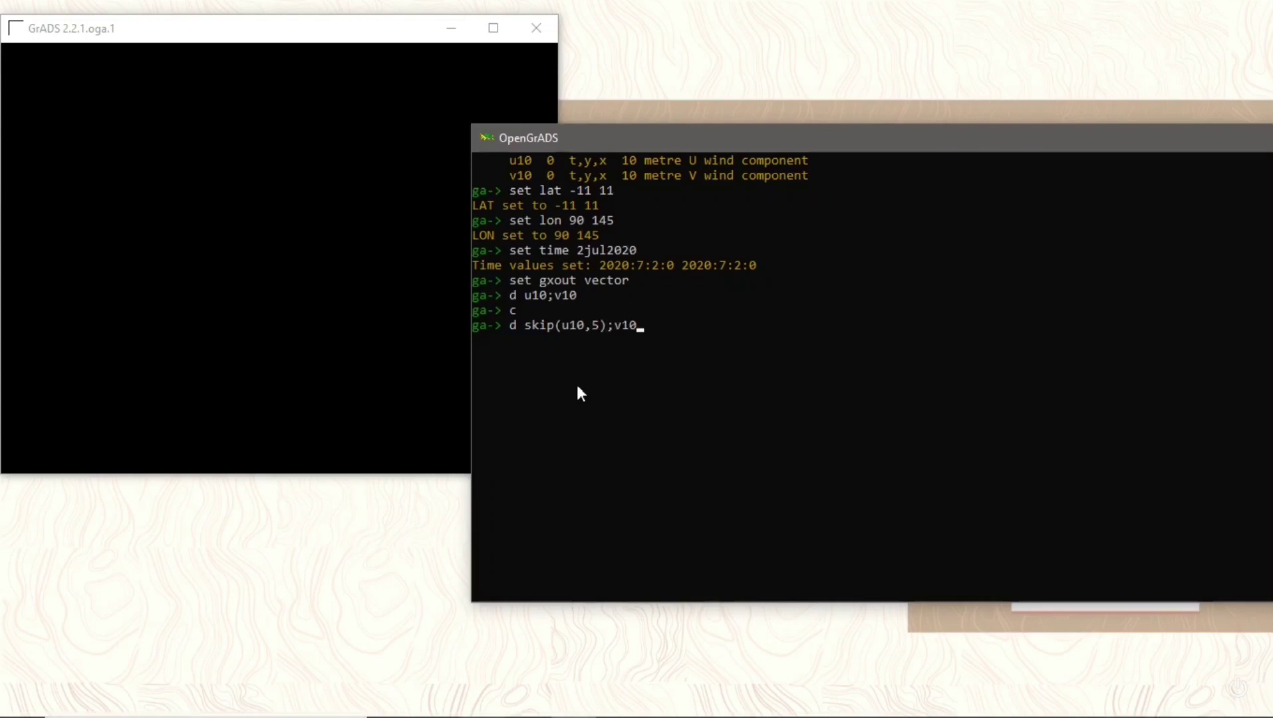
{"action": "key", "text": "Return"}
Bring the plot window forward to inspect the thinned wind vectors, and clear the display with c.
{"action": "left_click", "coordinate": [346, 30]}
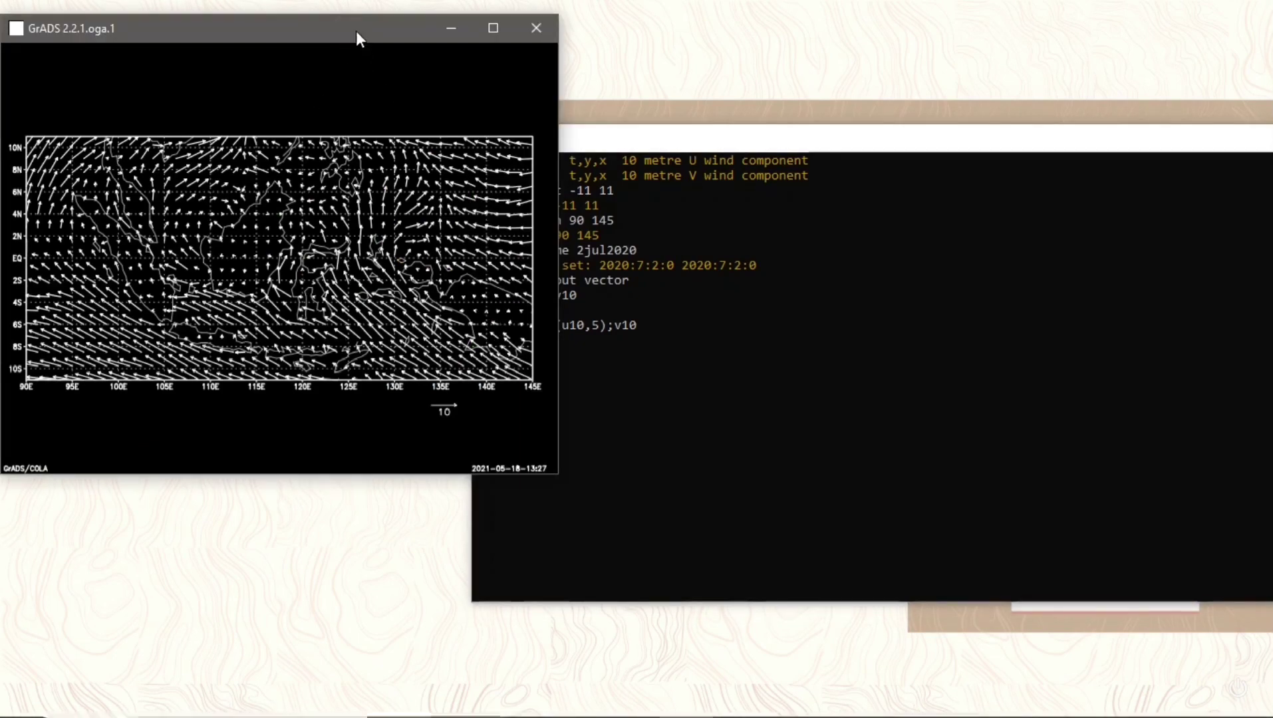
{"action": "left_click_drag", "start_coordinate": [355, 27], "coordinate": [668, 66]}
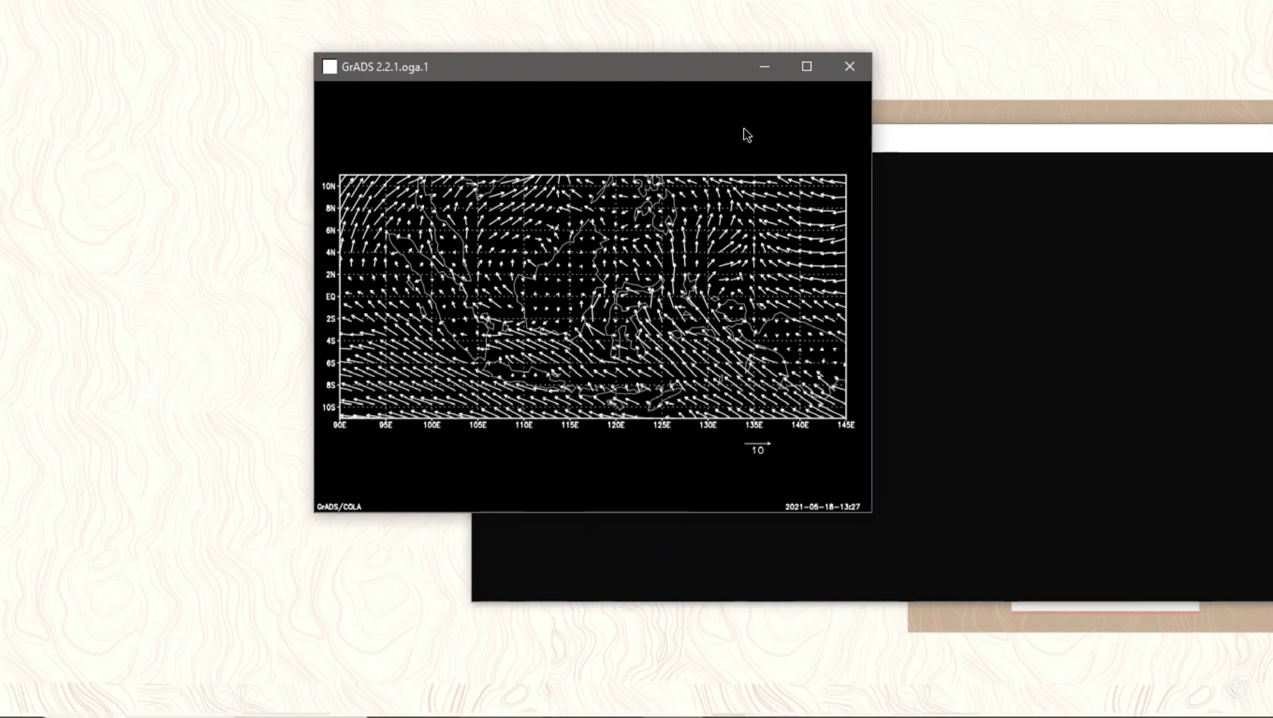
{"action": "left_click_drag", "start_coordinate": [700, 68], "coordinate": [388, 23]}
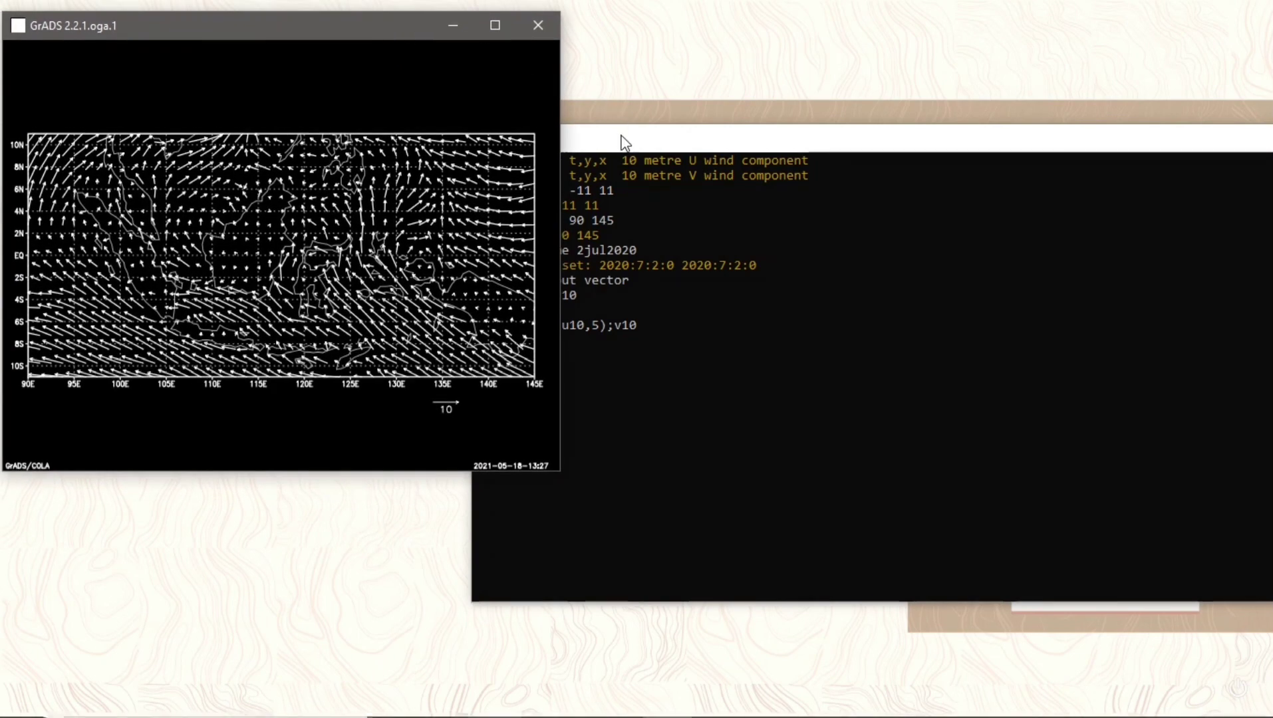
{"action": "left_click", "coordinate": [619, 130]}
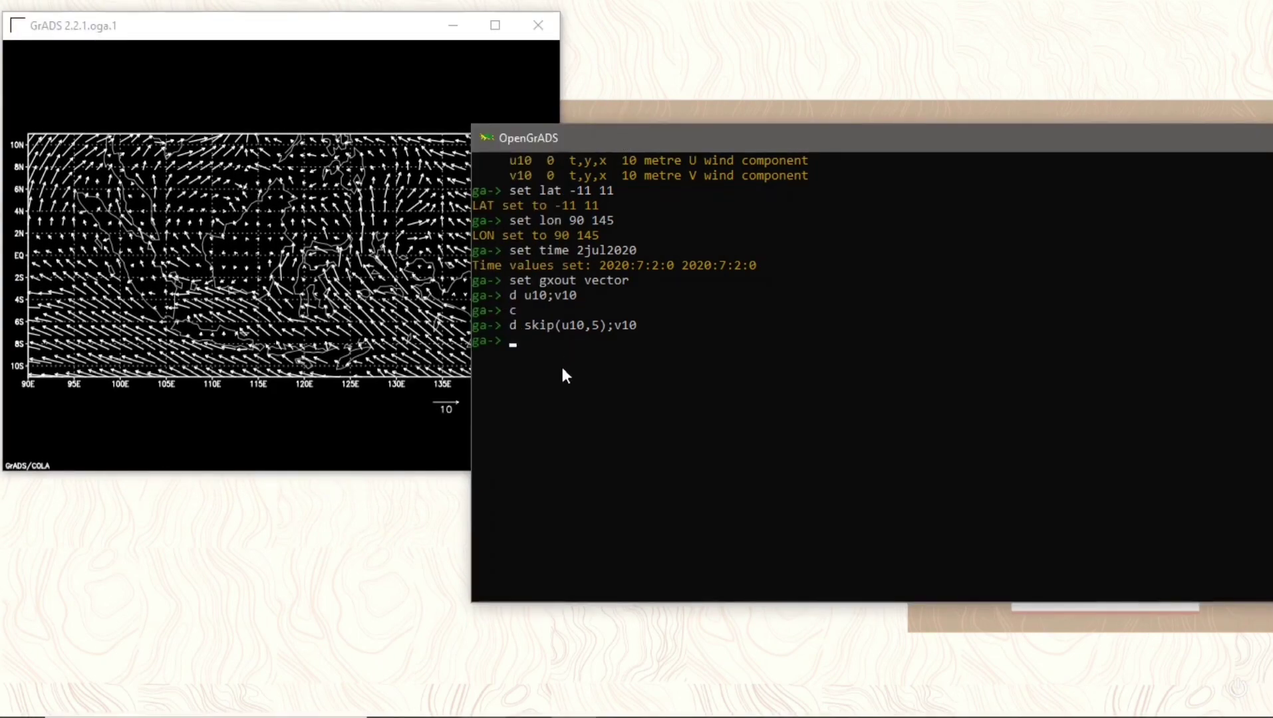
{"action": "type", "text": "c"}
{"action": "key", "text": "Return"}
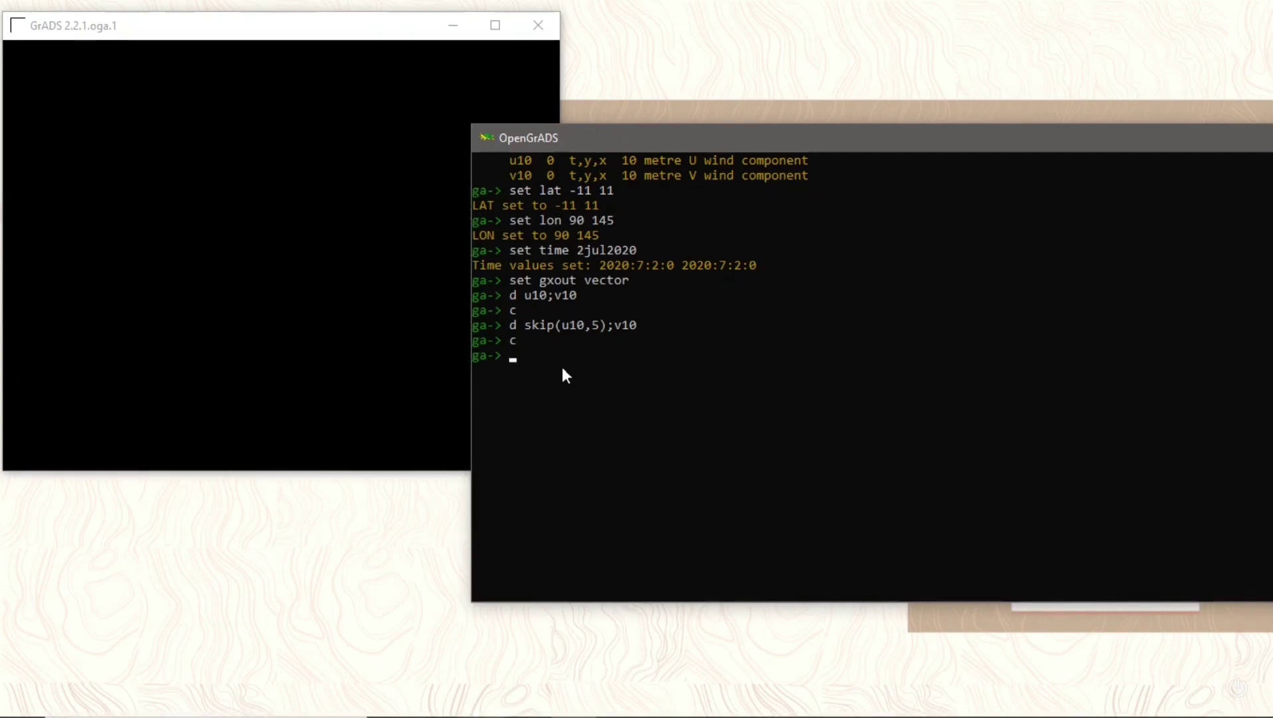
Display the wind speed magnitude with d mag(u10,v10) and bring the plot window to the front.
{"action": "type", "text": "d mag(u10,v10)"}
{"action": "key", "text": "Return"}
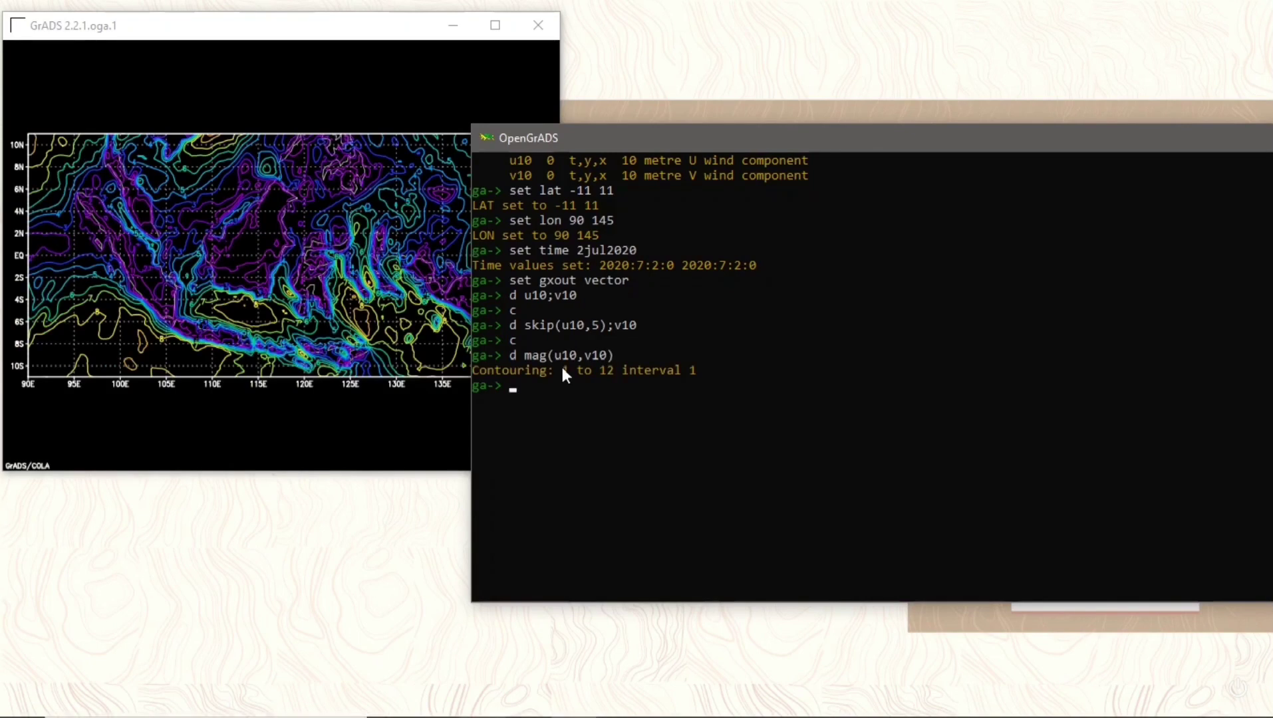
{"action": "left_click", "coordinate": [339, 28]}
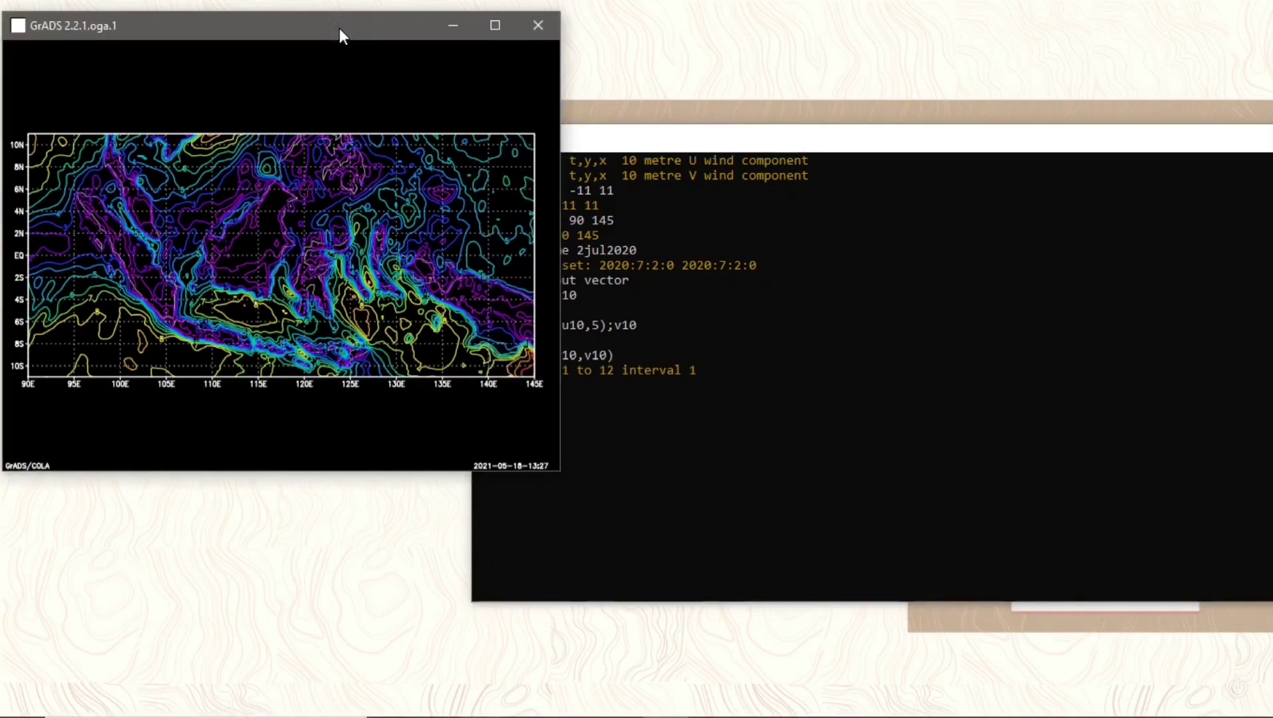
Switch the graphics output with set gxout shaded and display the wind speed magnitude with d mag(u10,v10).
{"action": "mouse_move", "coordinate": [339, 28]}
{"action": "left_mouse_down"}
{"action": "mouse_move", "coordinate": [499, 35]}
{"action": "mouse_move", "coordinate": [626, 74]}
{"action": "mouse_move", "coordinate": [391, 6]}
{"action": "mouse_move", "coordinate": [344, 16]}
{"action": "left_mouse_up"}
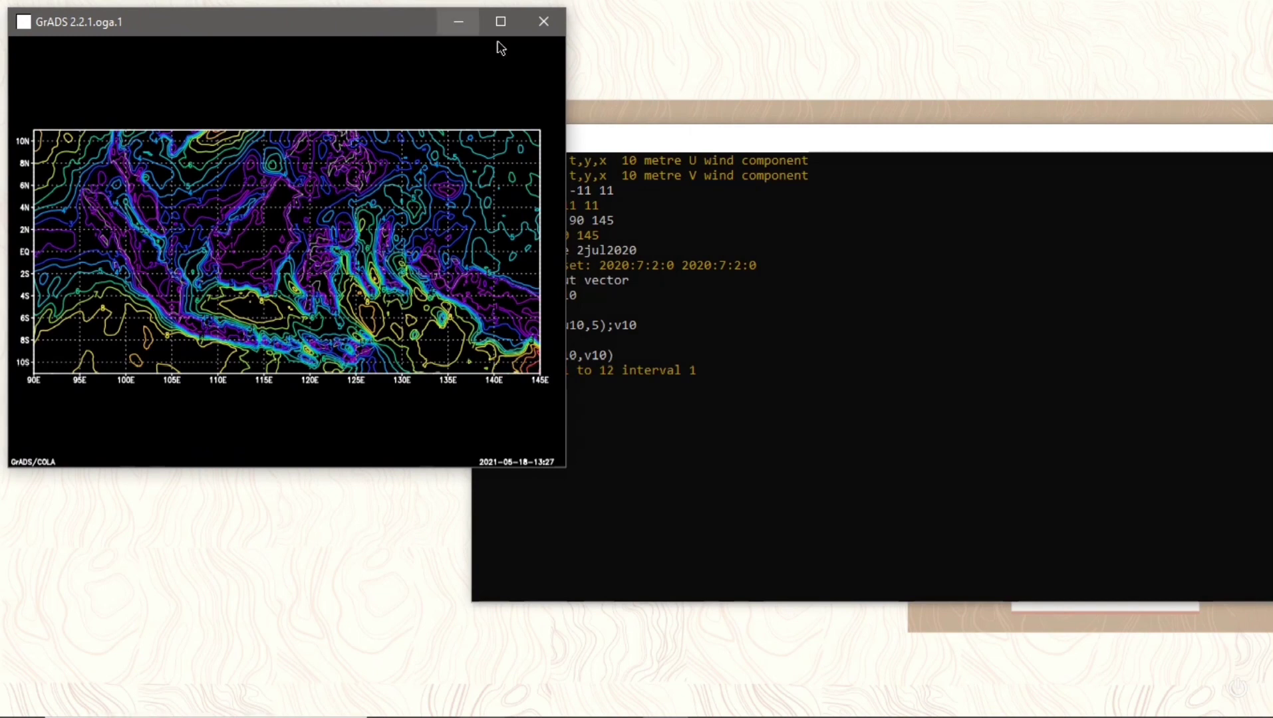
{"action": "left_click", "coordinate": [620, 132]}
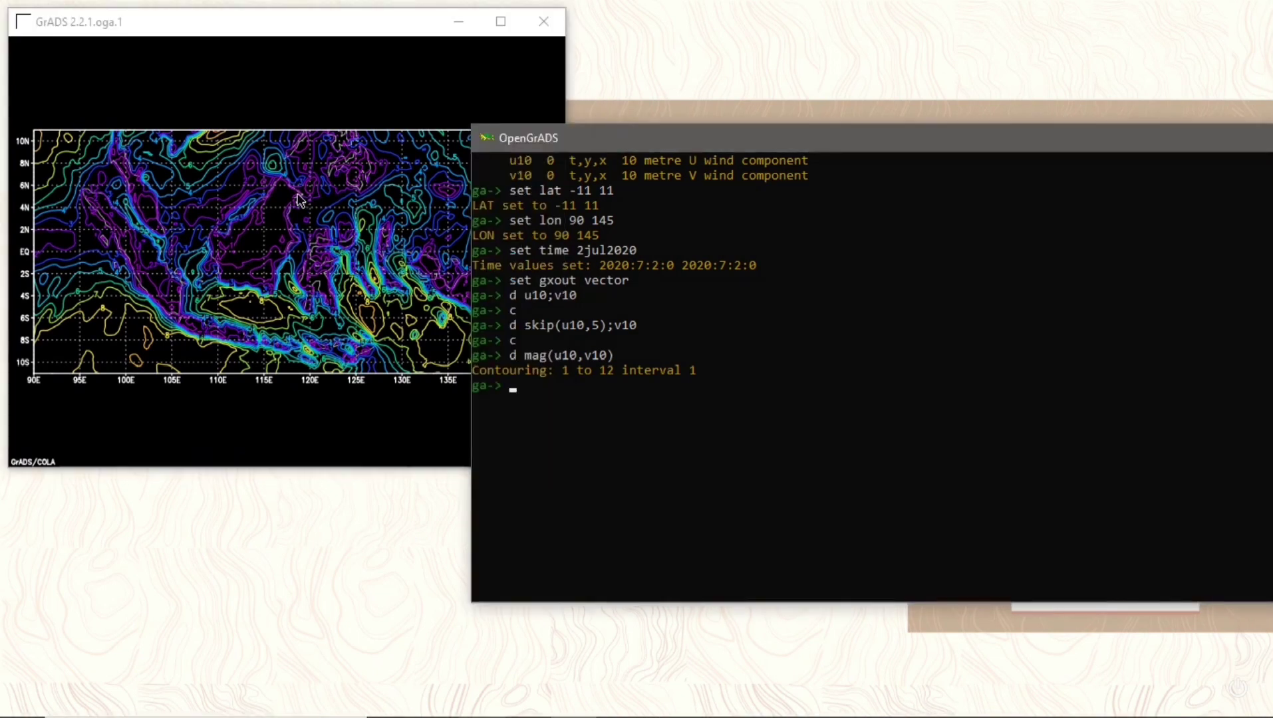
{"action": "type", "text": "set gxout shaded"}
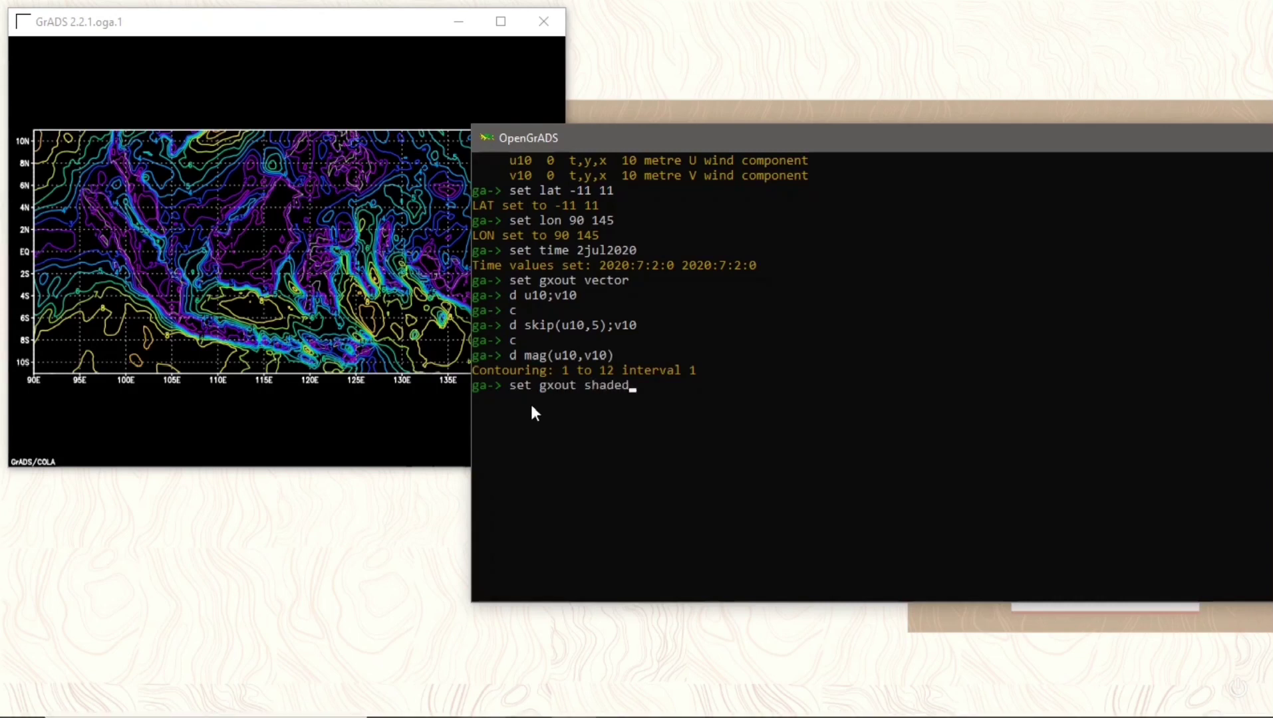
{"action": "key", "text": "Return"}
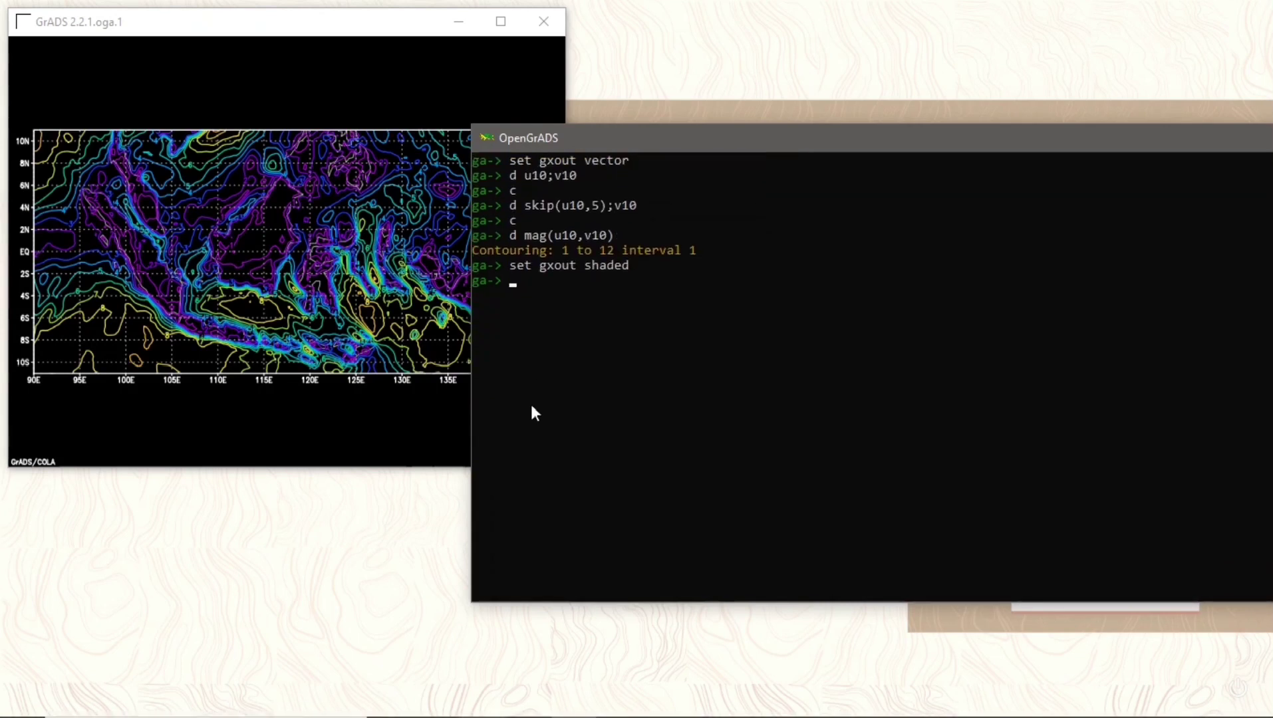
{"action": "type", "text": "d mag(u10,v10)"}
{"action": "key", "text": "Return"}
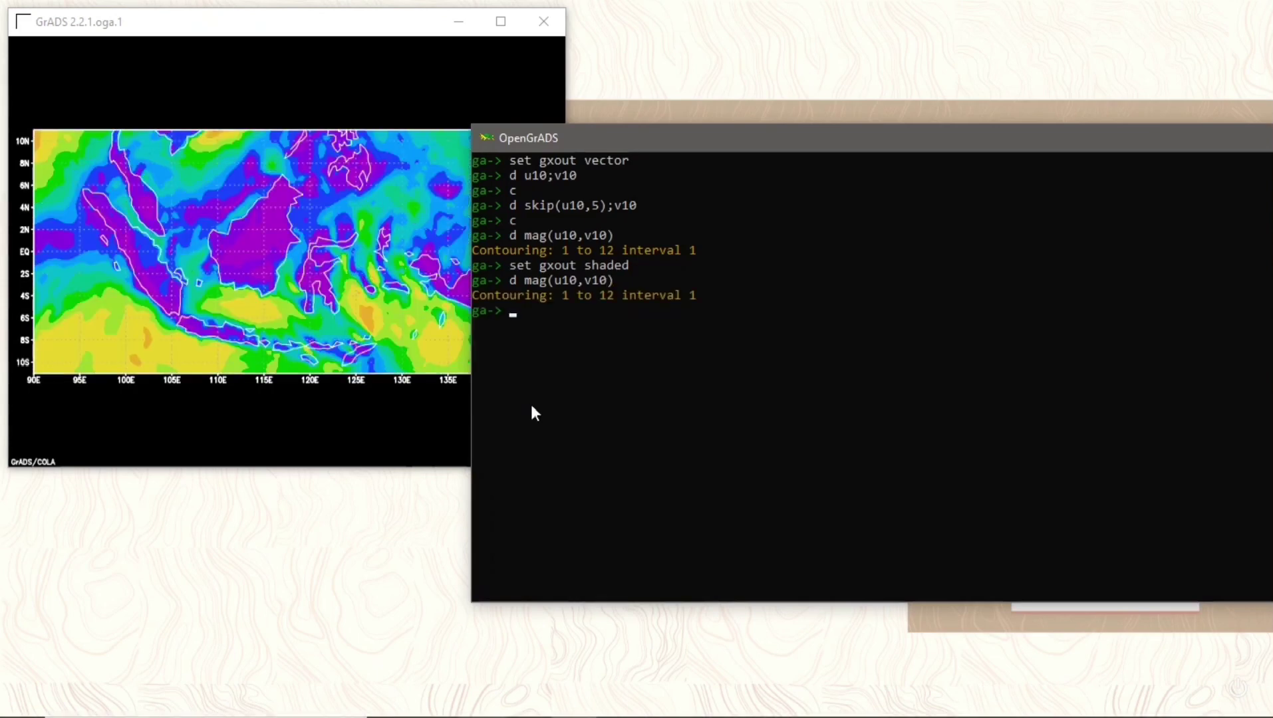
Inspect the shaded wind speed map and overlay the thinned wind vectors on it with d skip(u10,5);v10.
{"action": "left_click", "coordinate": [360, 22]}
{"action": "left_click_drag", "start_coordinate": [325, 21], "coordinate": [632, 84]}
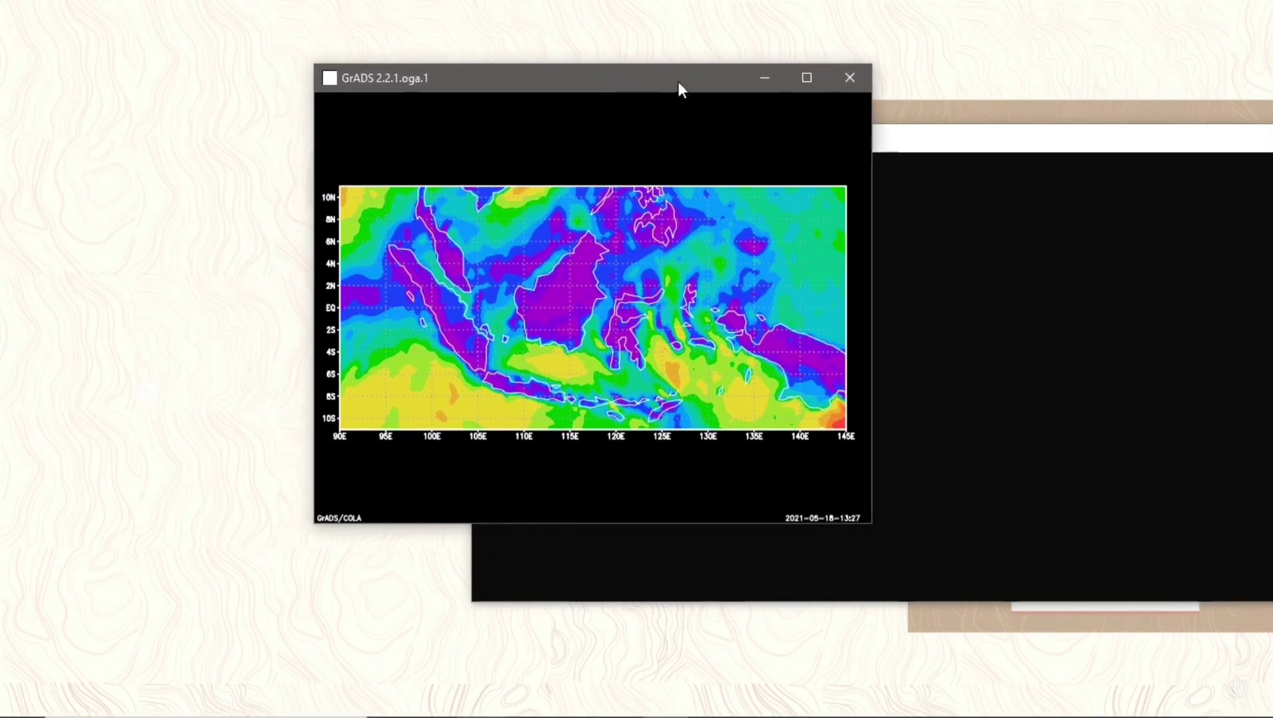
{"action": "left_click_drag", "start_coordinate": [673, 77], "coordinate": [356, 9]}
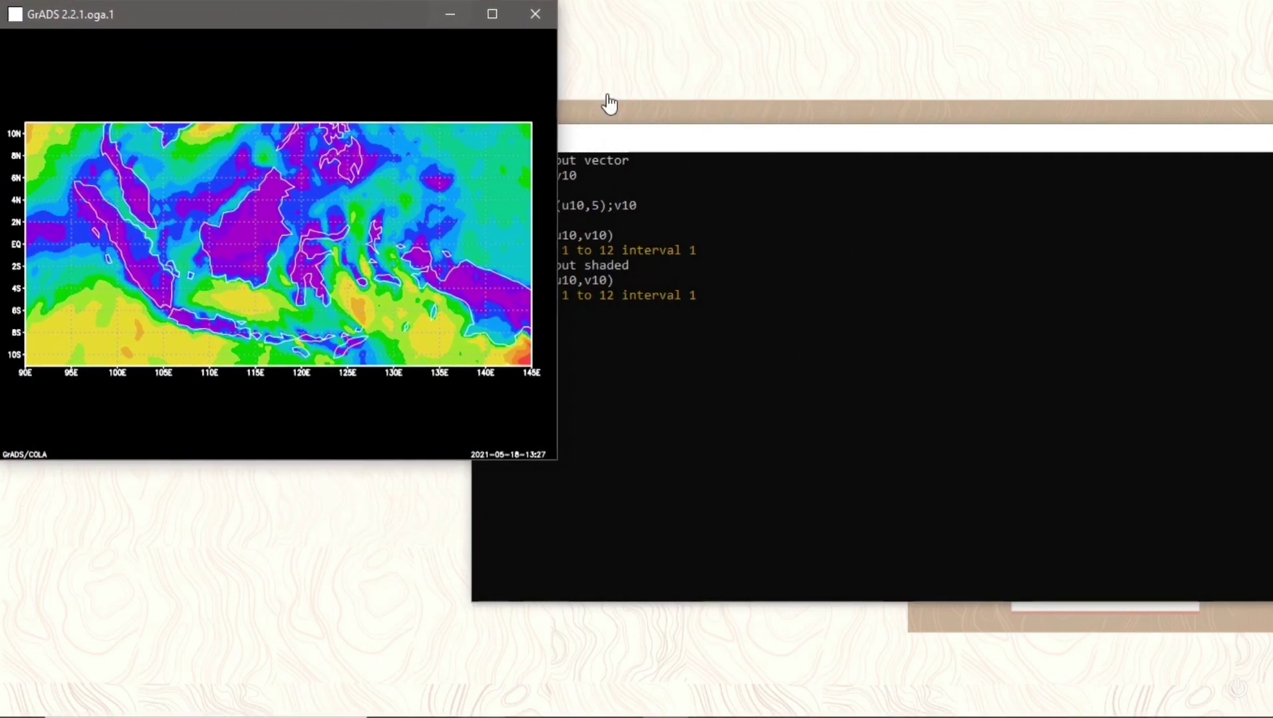
{"action": "left_click", "coordinate": [619, 139]}
{"action": "type", "text": "d"}
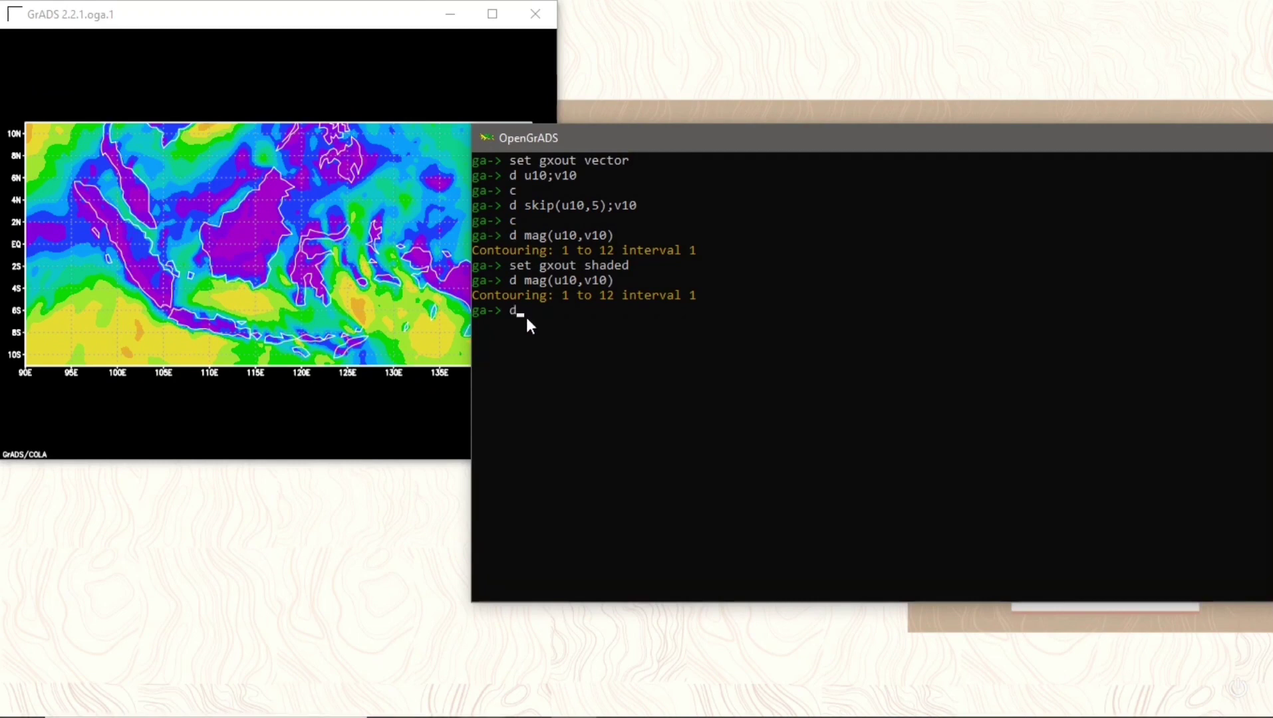
{"action": "type", "text": " skip(u10,5);v10"}
{"action": "key", "text": "Return"}
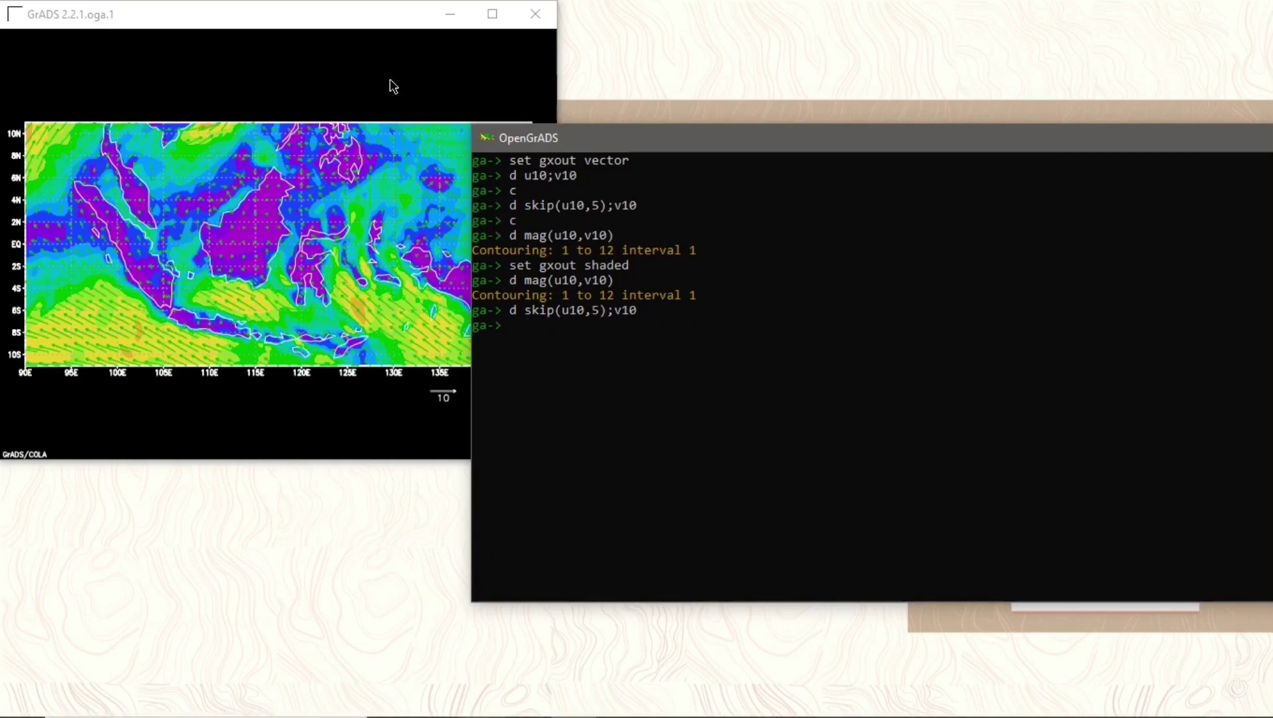
View the vectors over the shaded map and add a colour bar with cbarn.
{"action": "left_click", "coordinate": [367, 23]}
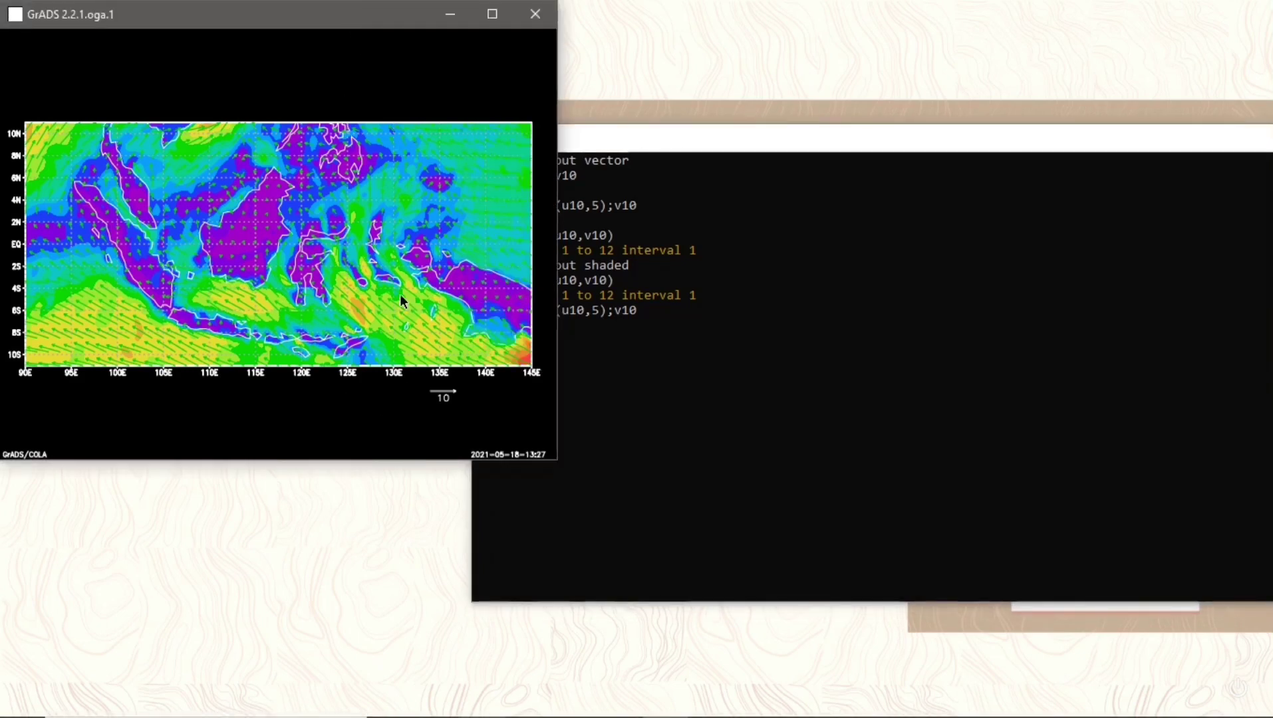
{"action": "left_click", "coordinate": [635, 139]}
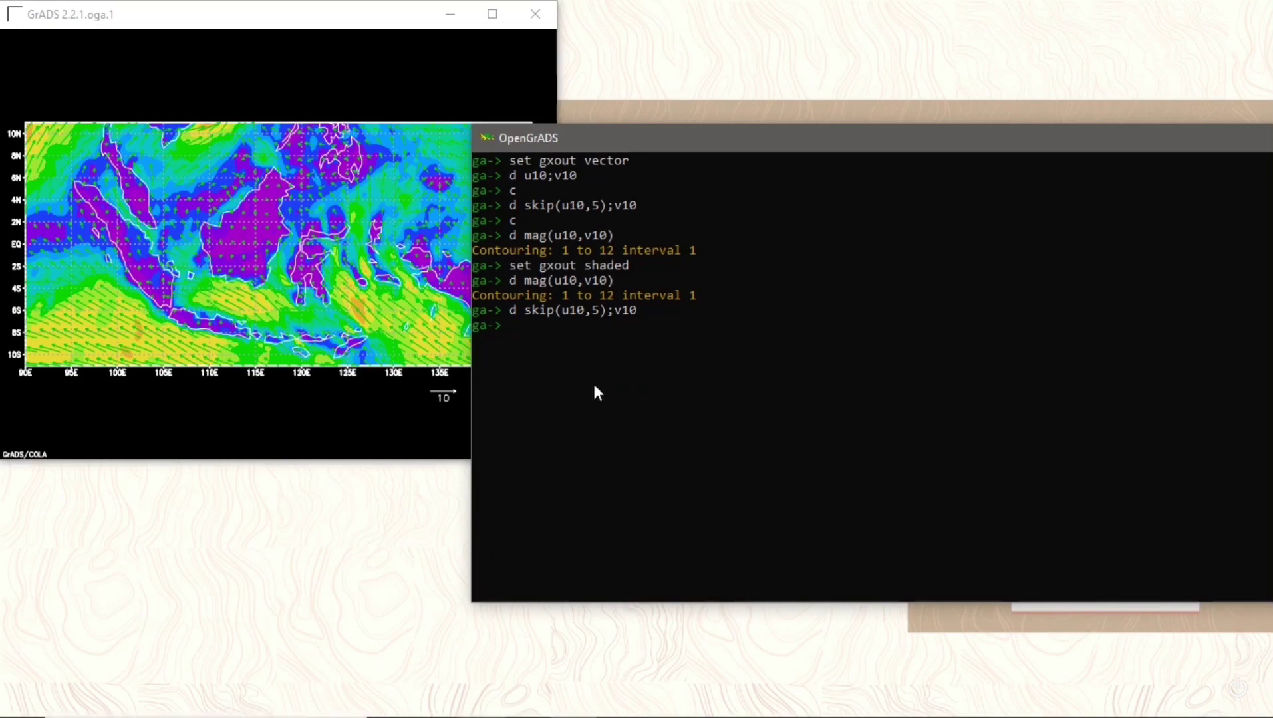
{"action": "type", "text": "cbarn"}
{"action": "key", "text": "Return"}
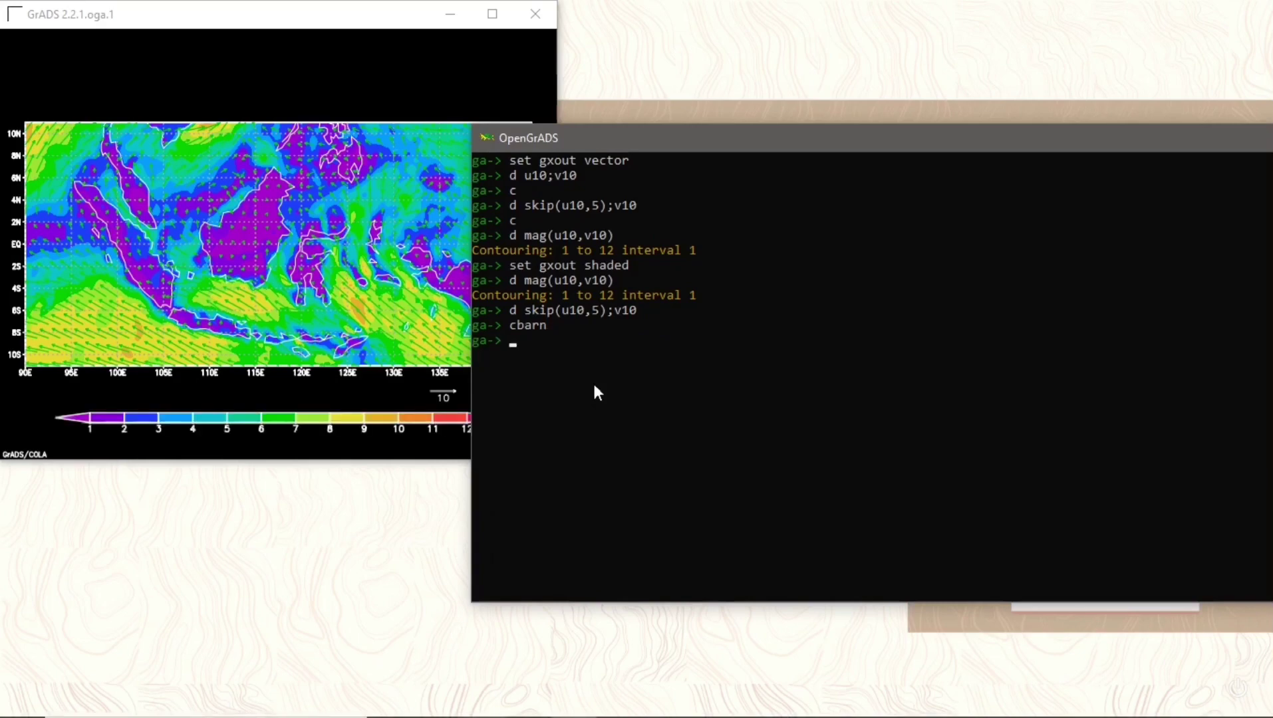
Bring the plot window forward to inspect the shaded map with its colour bar, and clear the display with c.
{"action": "left_click_drag", "start_coordinate": [383, 18], "coordinate": [707, 58]}
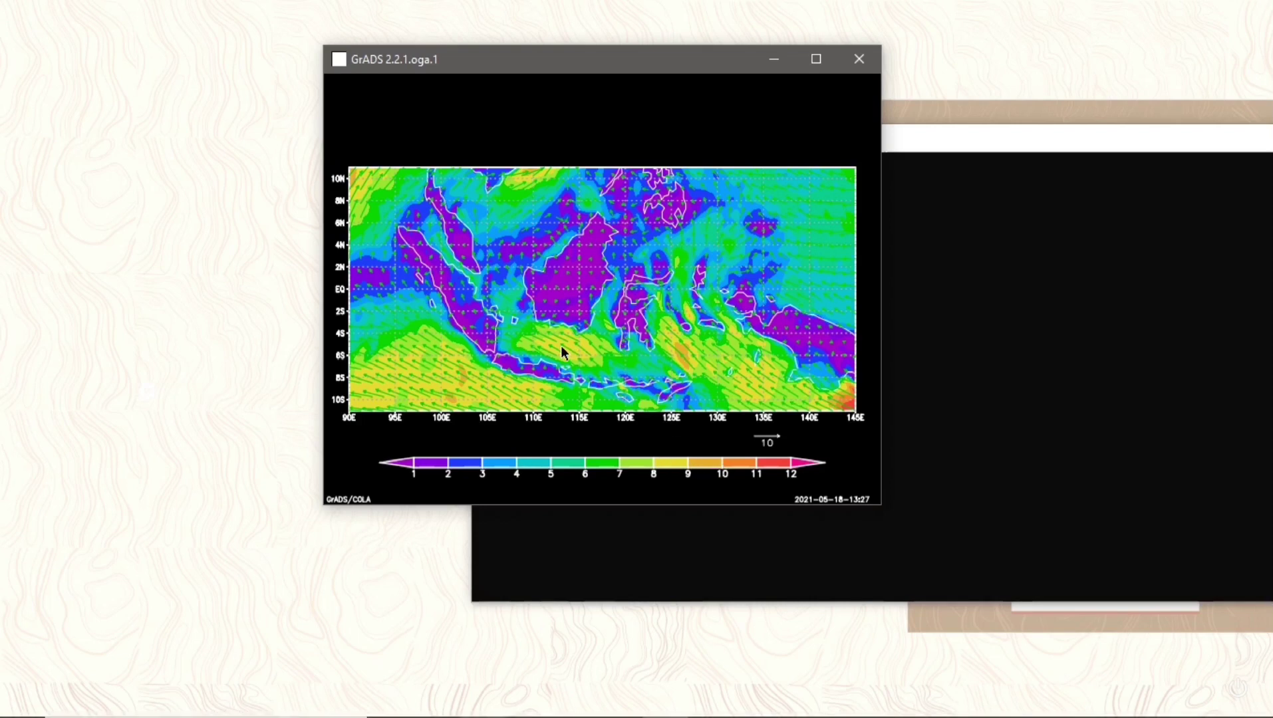
{"action": "left_click_drag", "start_coordinate": [686, 66], "coordinate": [362, 20]}
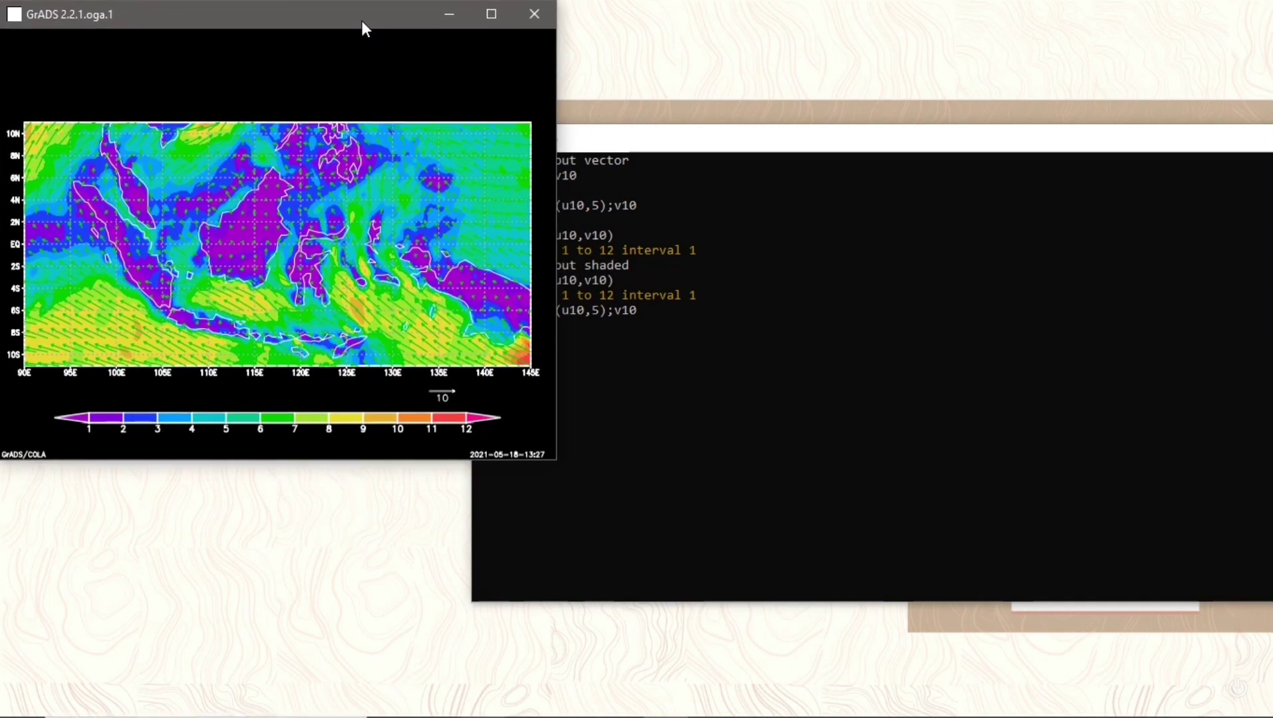
{"action": "left_click", "coordinate": [632, 141]}
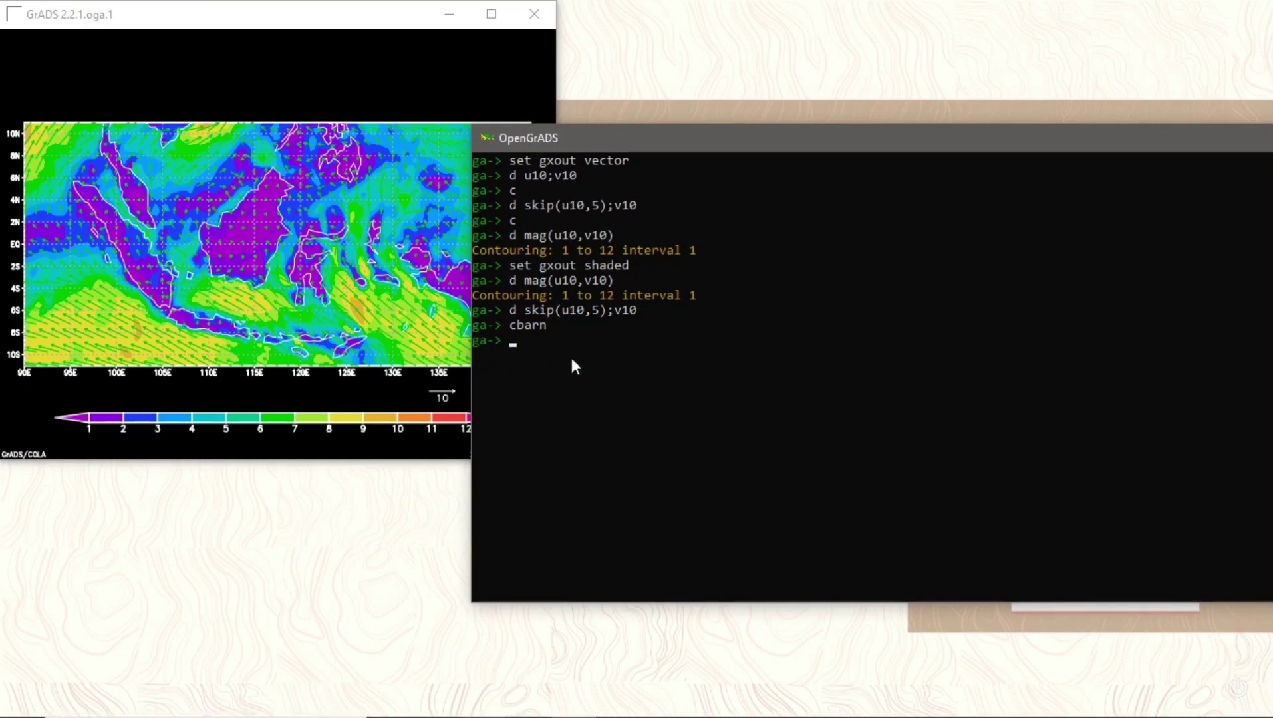
{"action": "type", "text": "c"}
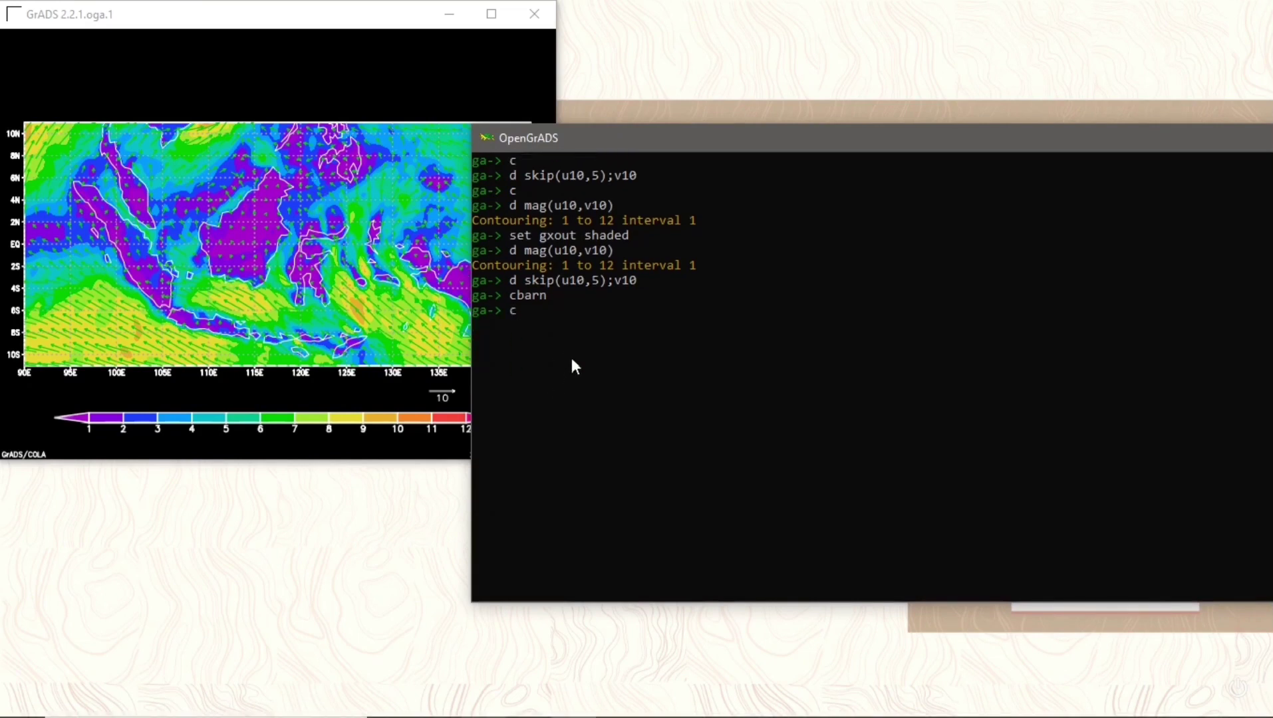
{"action": "key", "text": "Return"}
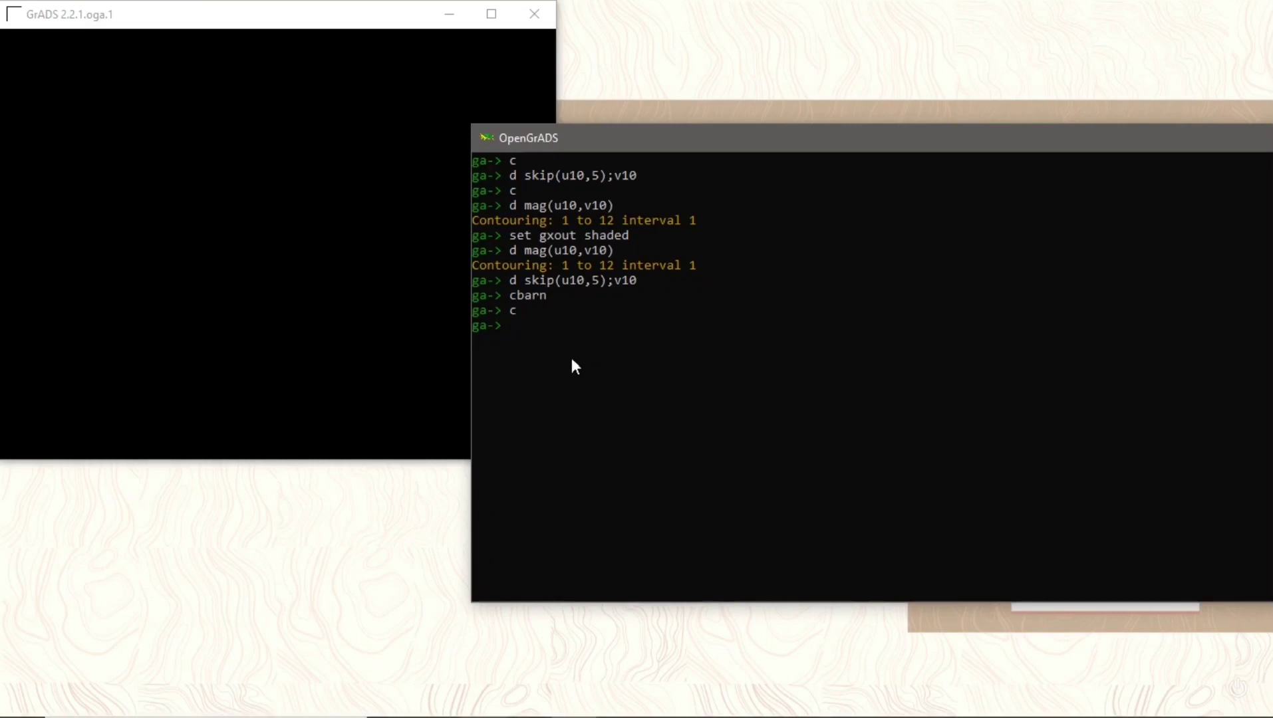
Display thinned wind vectors coloured by doubled wind speed with d skip(u10,5,5);v10;mag(u10*2,v10*2).
{"action": "type", "text": "d skip(u10,5,5);v10"}
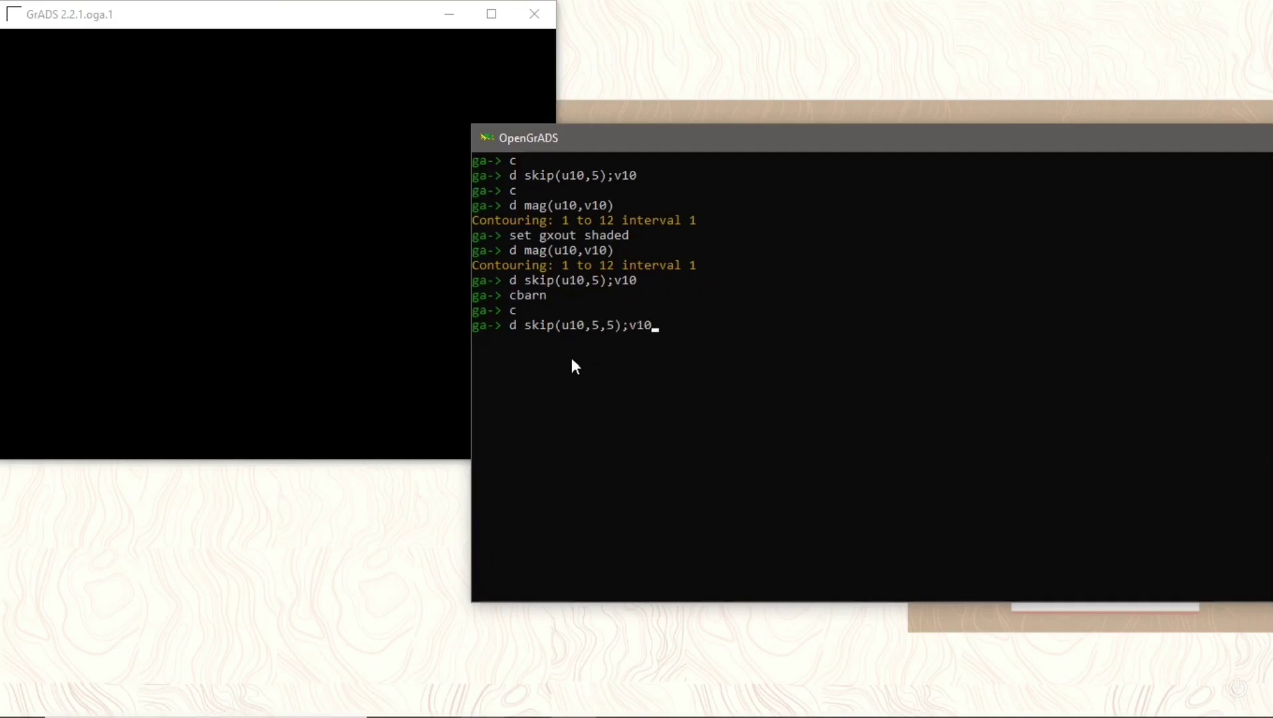
{"action": "type", "text": ";mag(u10*2,v10*2)"}
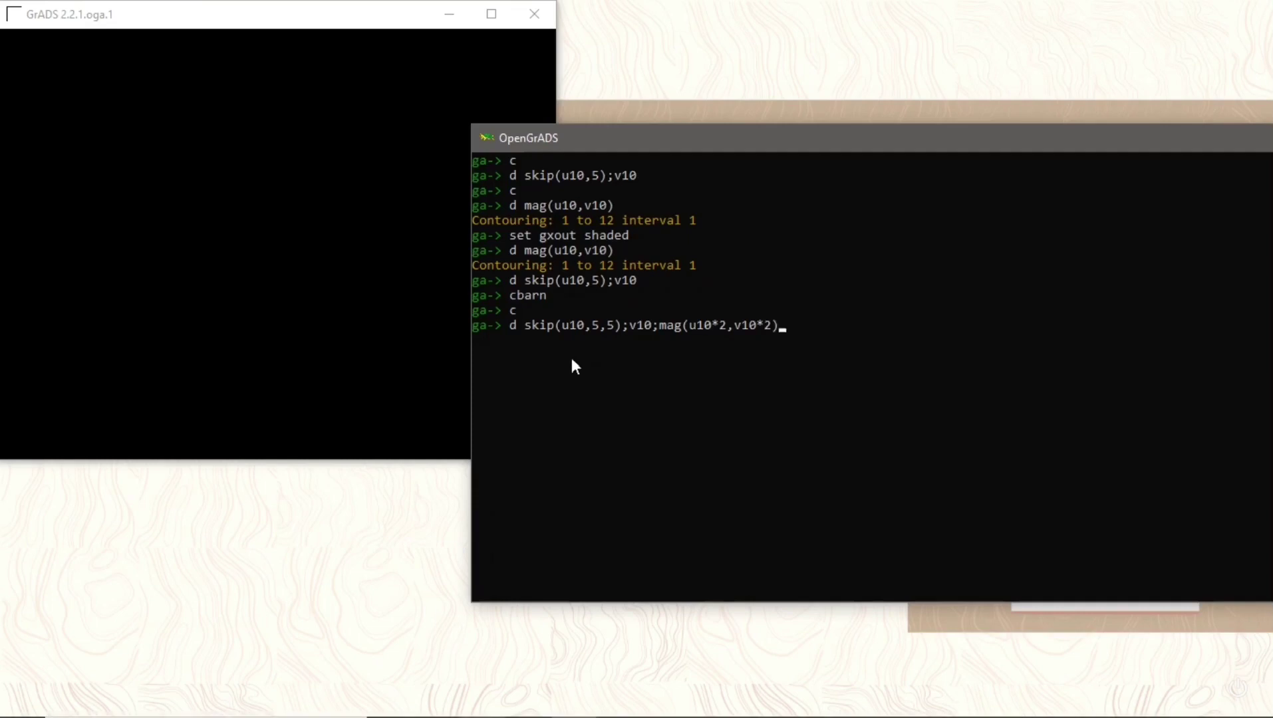
{"action": "key", "text": "Return"}
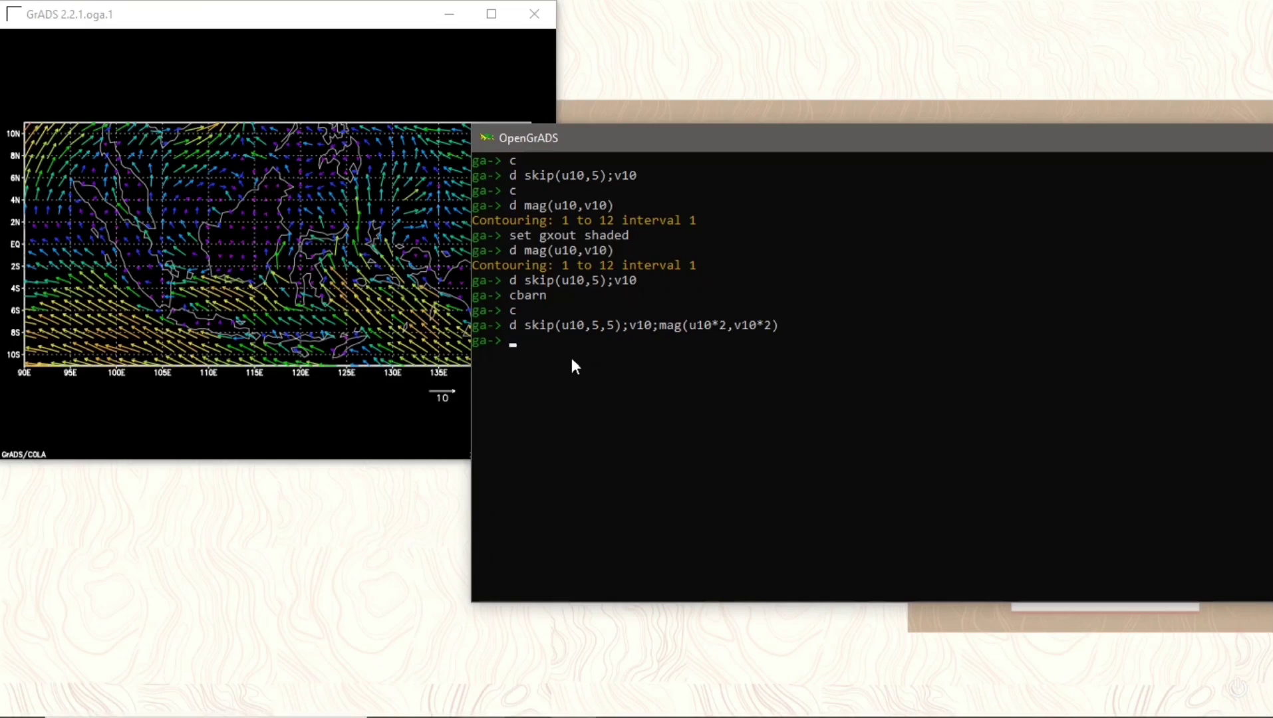
Inspect the speed-coloured wind vectors in the plot window and add a colour bar with cbarn.
{"action": "left_click", "coordinate": [343, 18]}
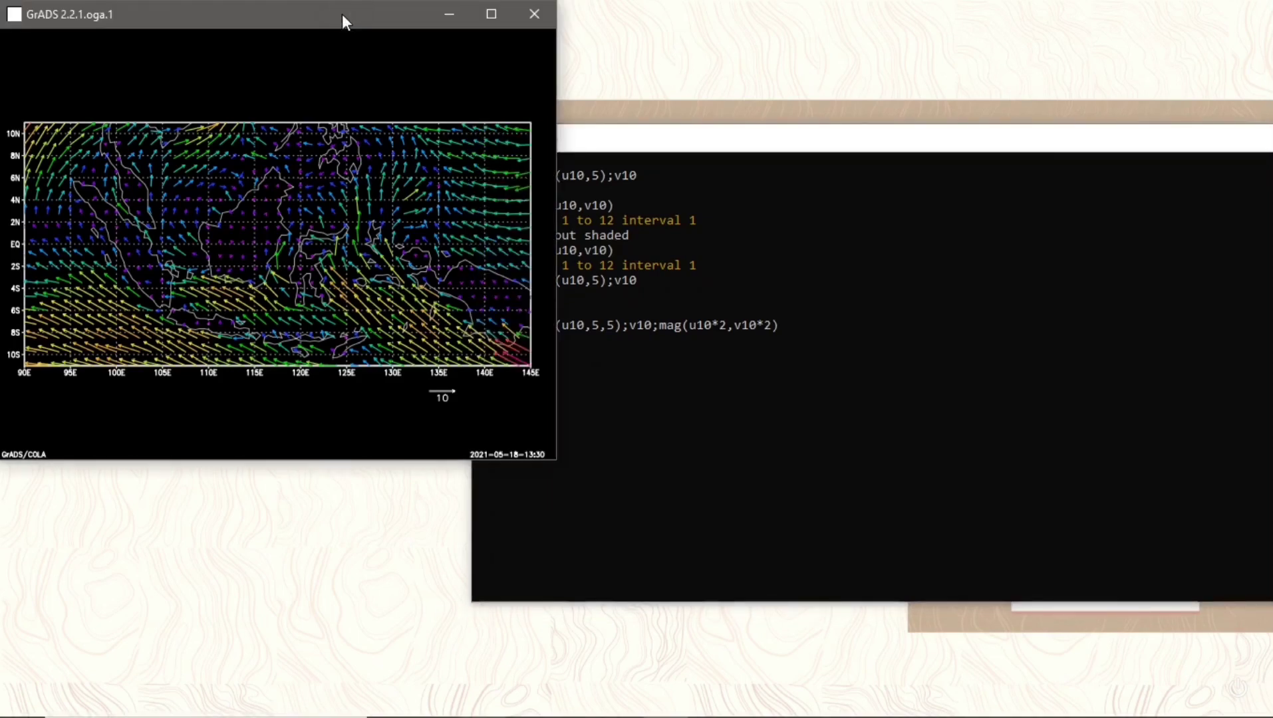
{"action": "left_click_drag", "start_coordinate": [343, 16], "coordinate": [673, 68]}
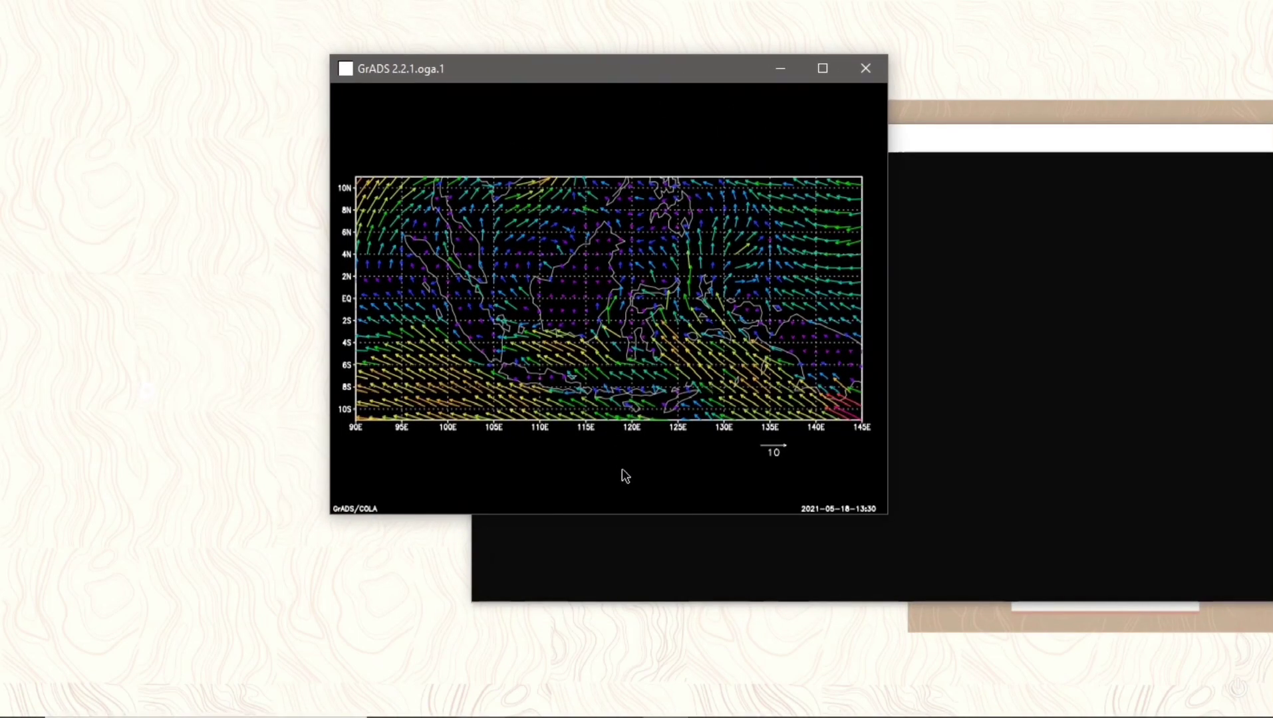
{"action": "left_click_drag", "start_coordinate": [677, 68], "coordinate": [344, 13]}
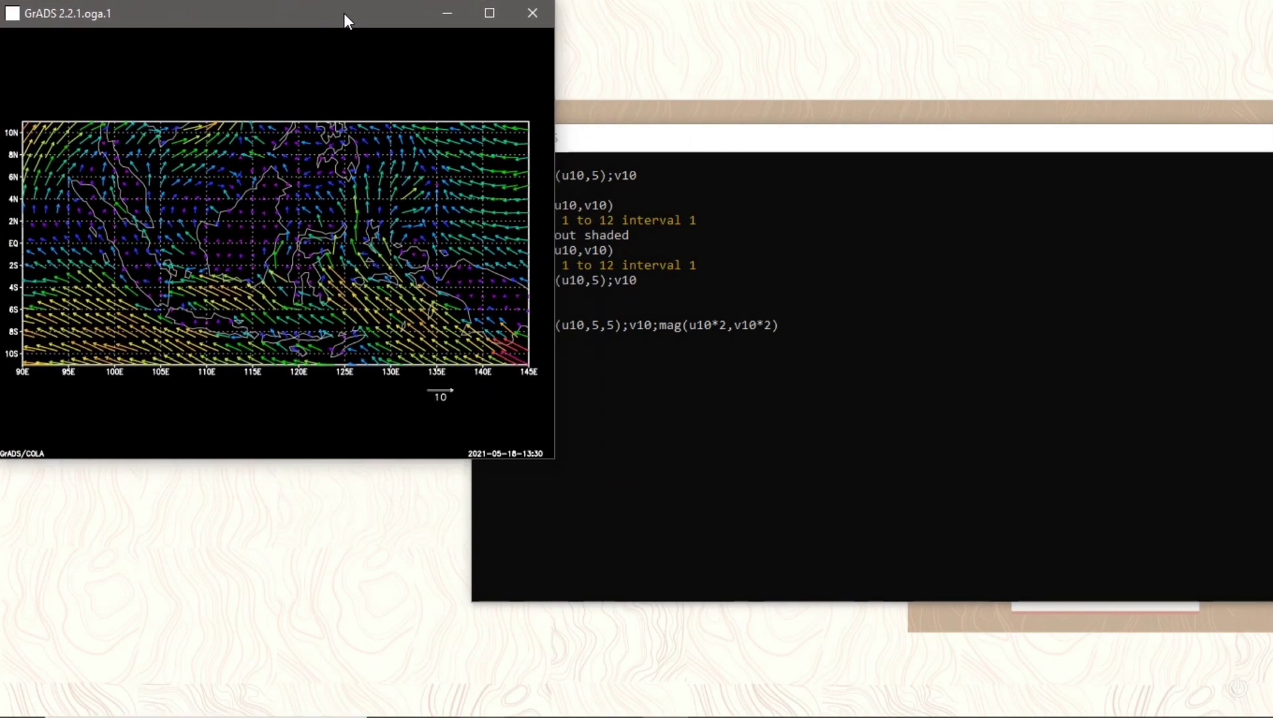
{"action": "left_click", "coordinate": [588, 139]}
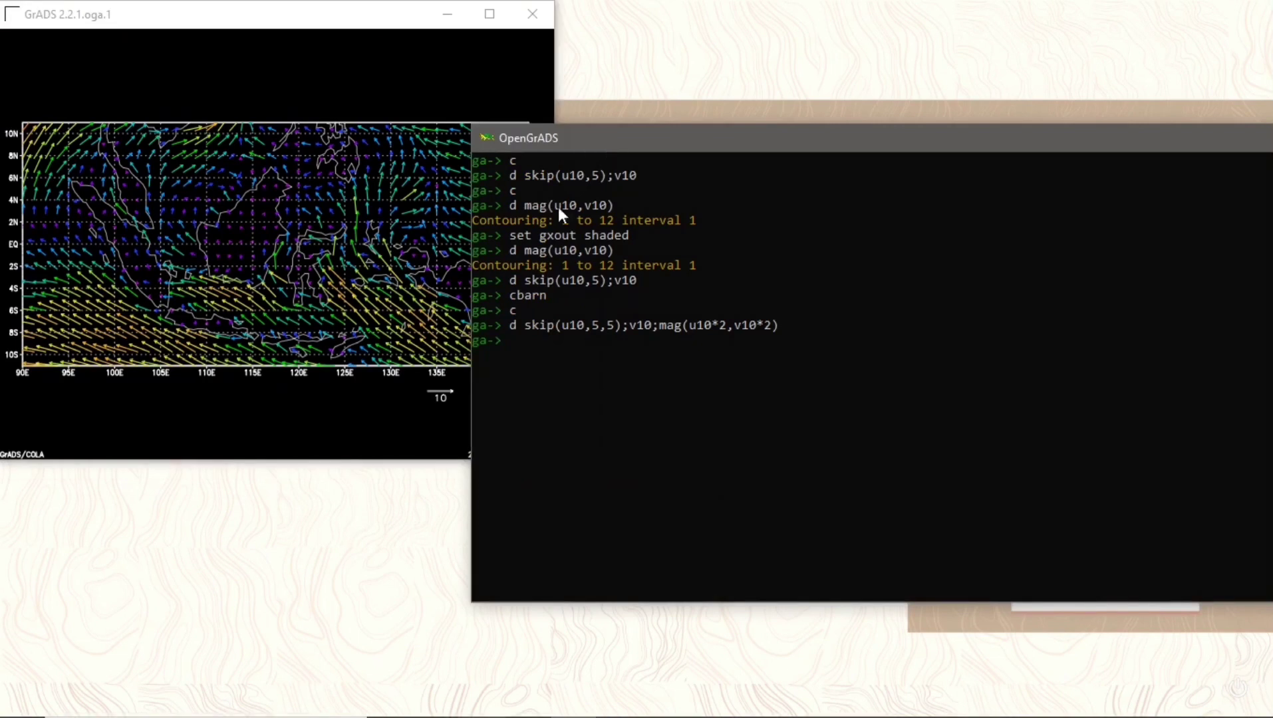
{"action": "type", "text": "cbarn"}
{"action": "key", "text": "Return"}
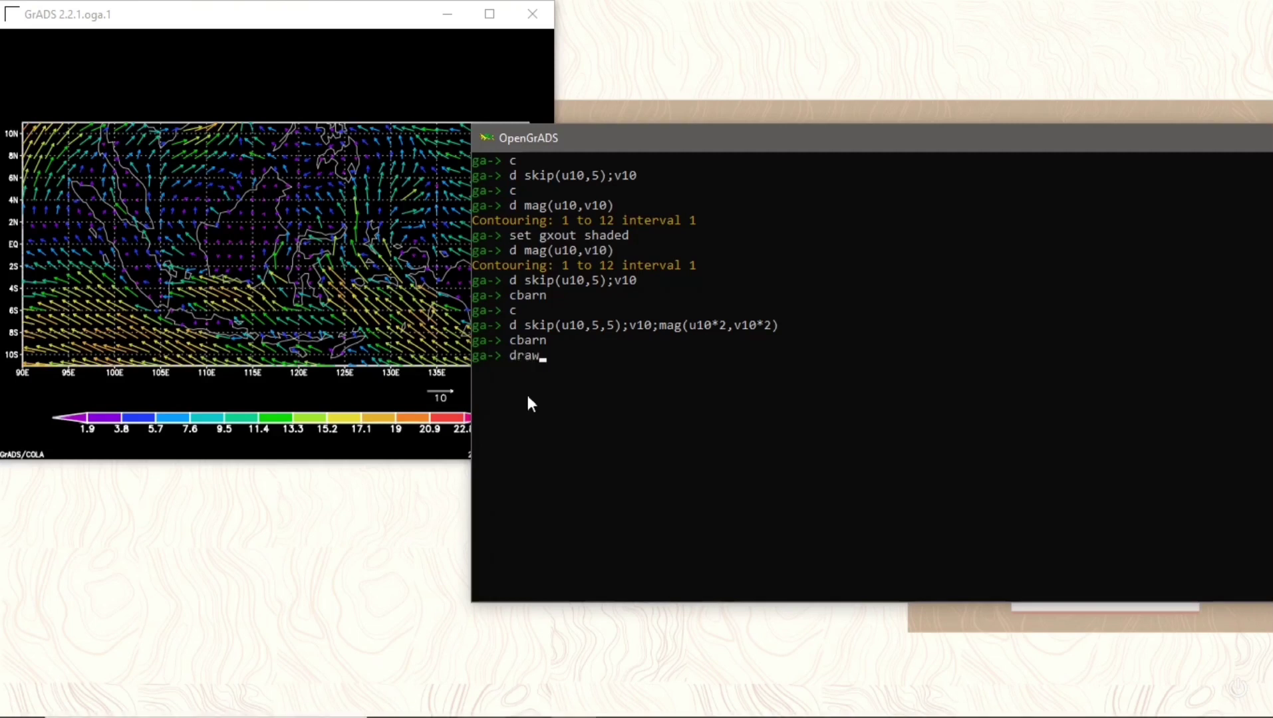
Add the plot title with draw title Rata-Rata Angin 2 Juli 2020 UTC.
{"action": "type", "text": "title Rata-Rata"}
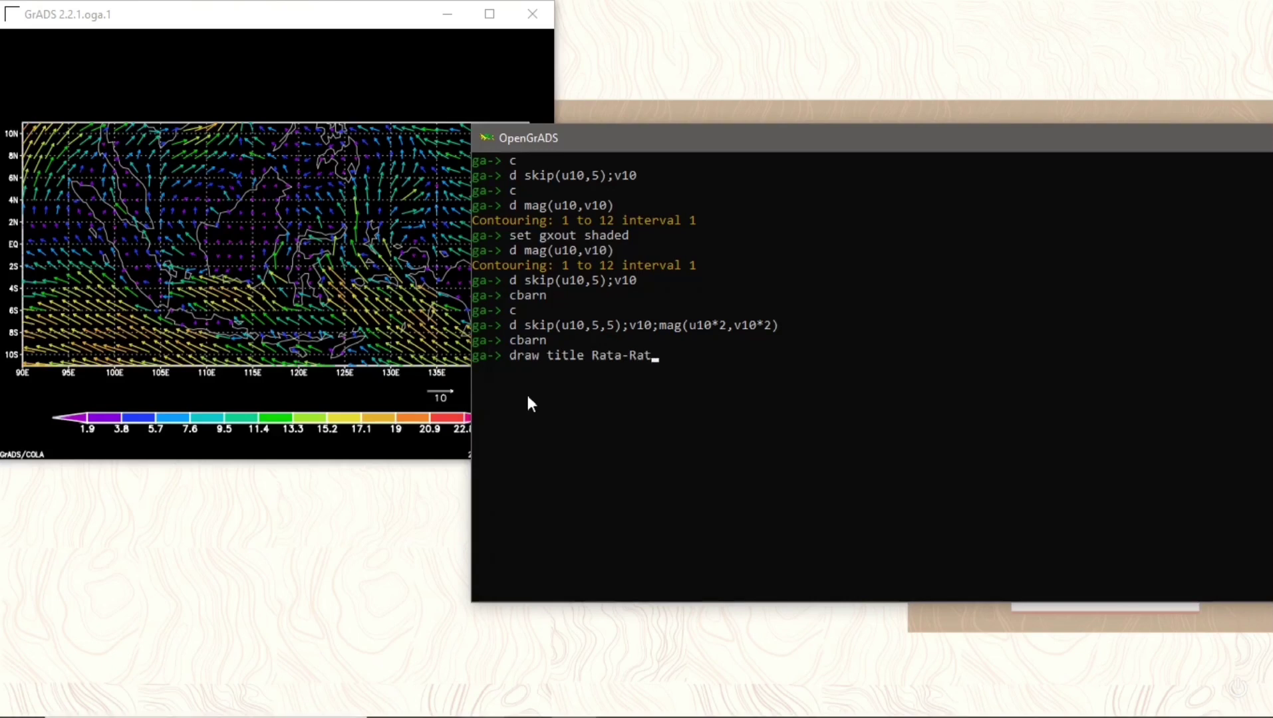
{"action": "type", "text": " Angin 2 Juli 2020 UTC"}
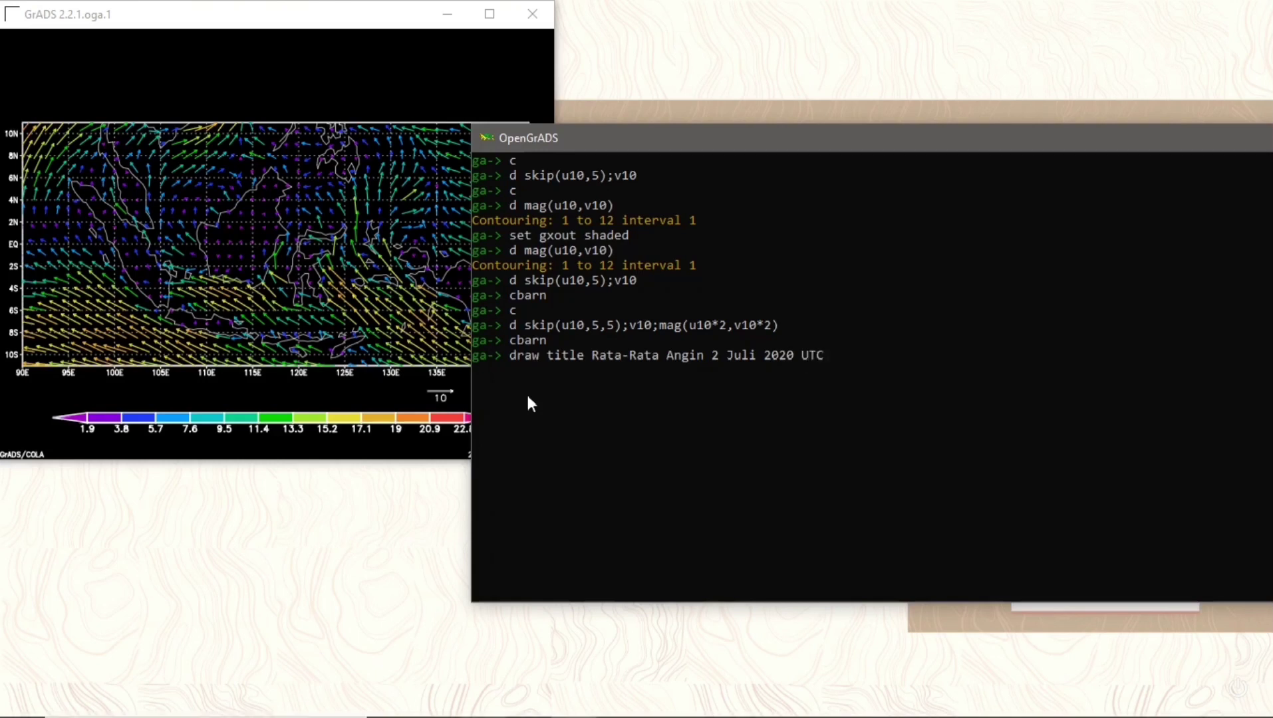
{"action": "key", "text": "Return"}
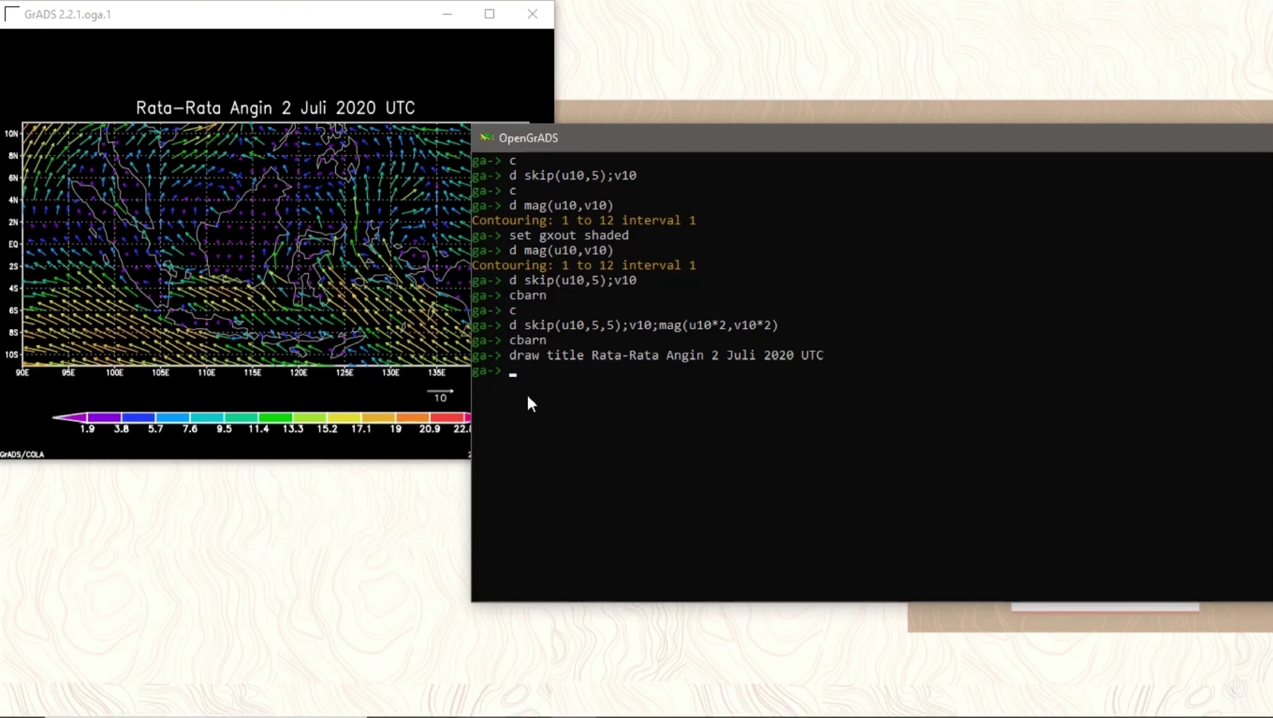
Label the x axis with draw xlab Kecepatan Angin (Knot).
{"action": "type", "text": "draw xlab Kecepatan Angin"}
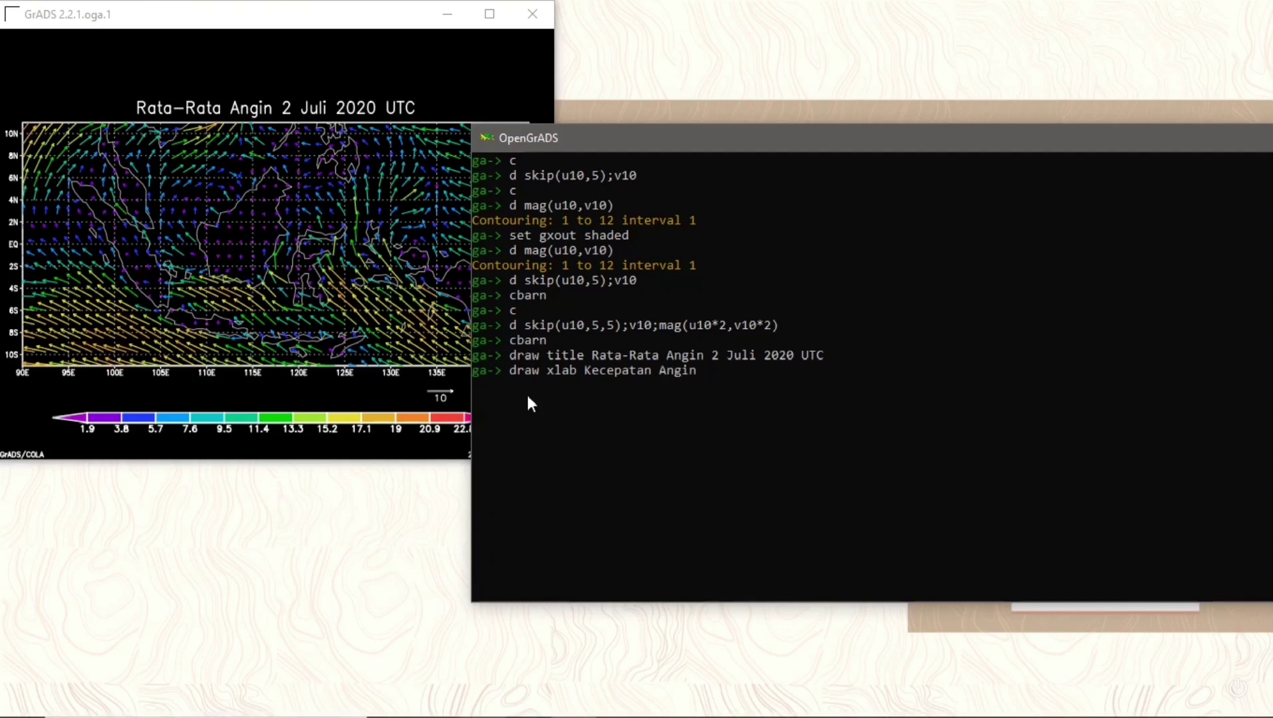
{"action": "type", "text": " (knot)"}
{"action": "key", "text": "BackSpace"}
{"action": "key", "text": "BackSpace"}
{"action": "key", "text": "BackSpace"}
{"action": "key", "text": "BackSpace"}
{"action": "key", "text": "BackSpace"}
{"action": "type", "text": "Knot)"}
{"action": "key", "text": "Return"}
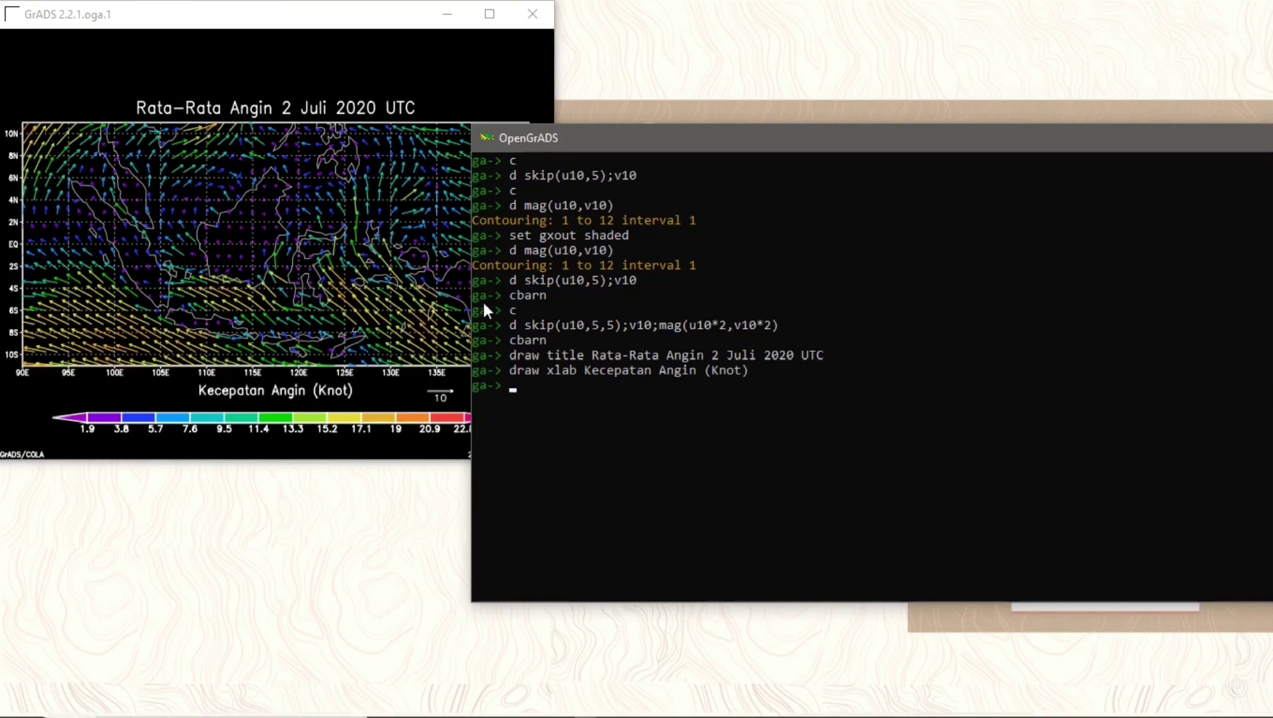
Bring the plot window forward to inspect the titled and labelled wind map.
{"action": "left_click", "coordinate": [347, 18]}
{"action": "left_click_drag", "start_coordinate": [324, 18], "coordinate": [634, 82]}
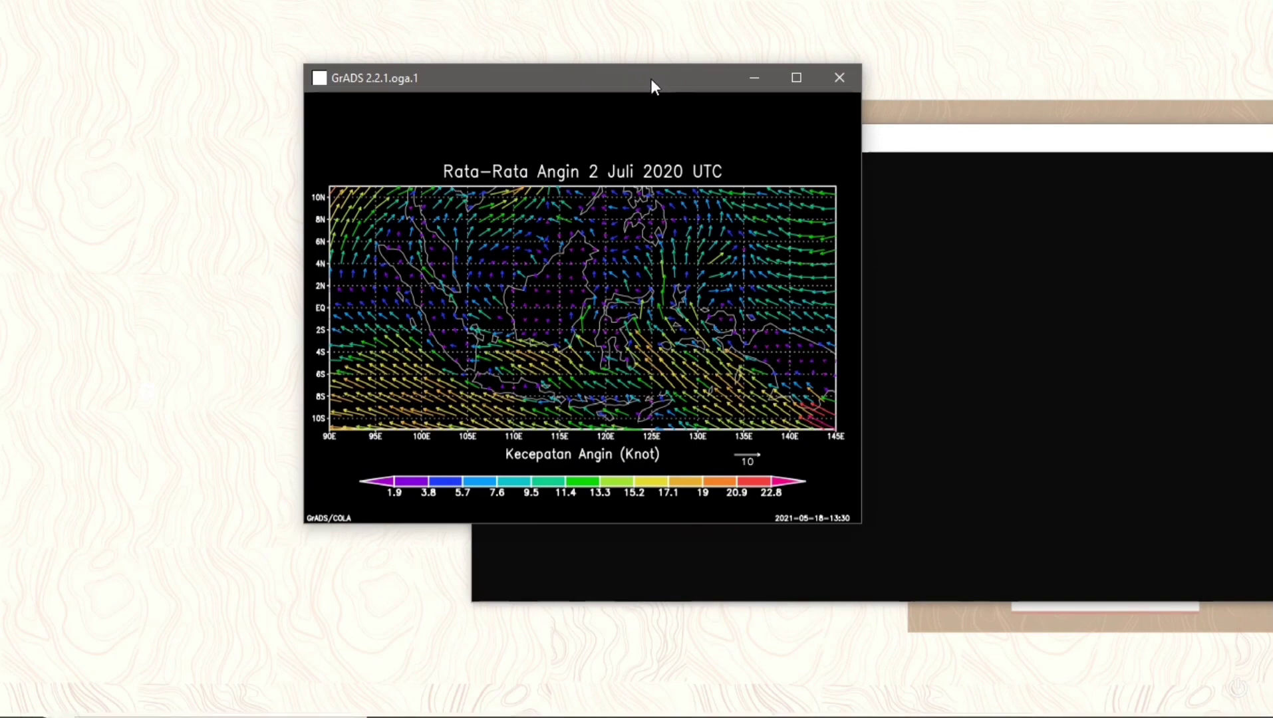
{"action": "left_click_drag", "start_coordinate": [649, 78], "coordinate": [344, 14]}
Export the wind map as a PNG with a white background using printim e:/anginjuli.png white.
{"action": "left_click", "coordinate": [636, 143]}
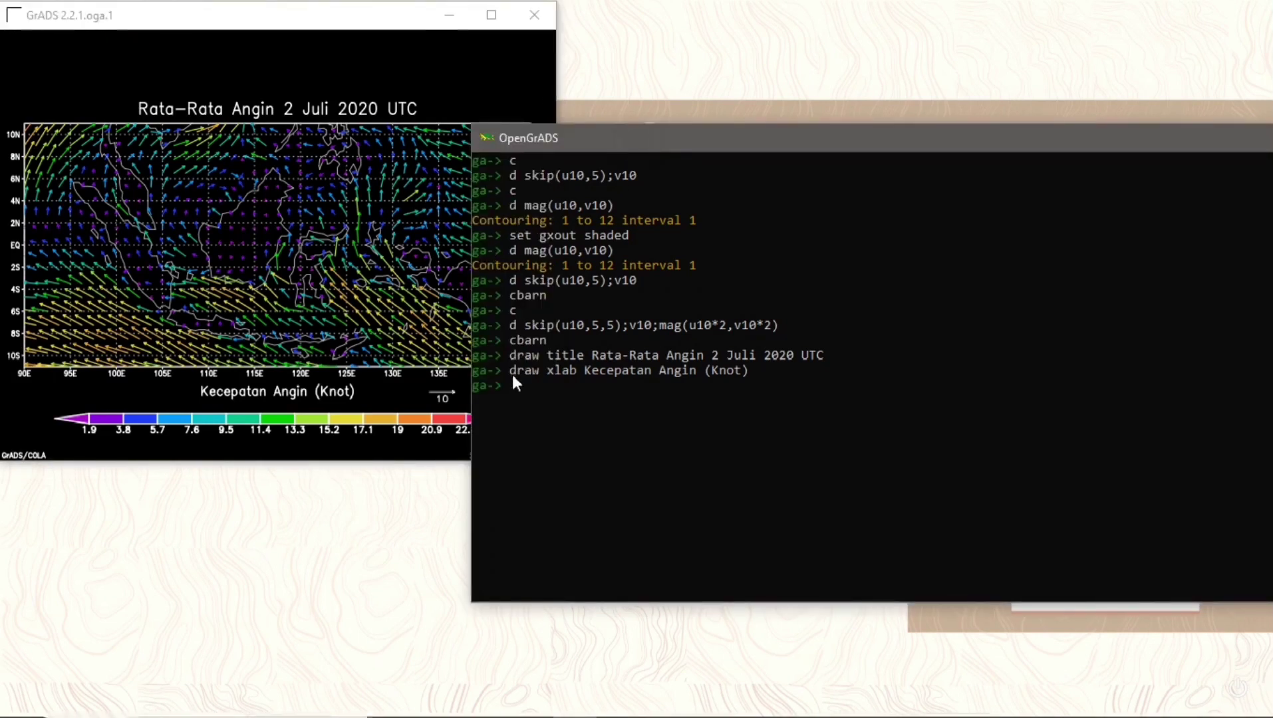
{"action": "type", "text": "printim"}
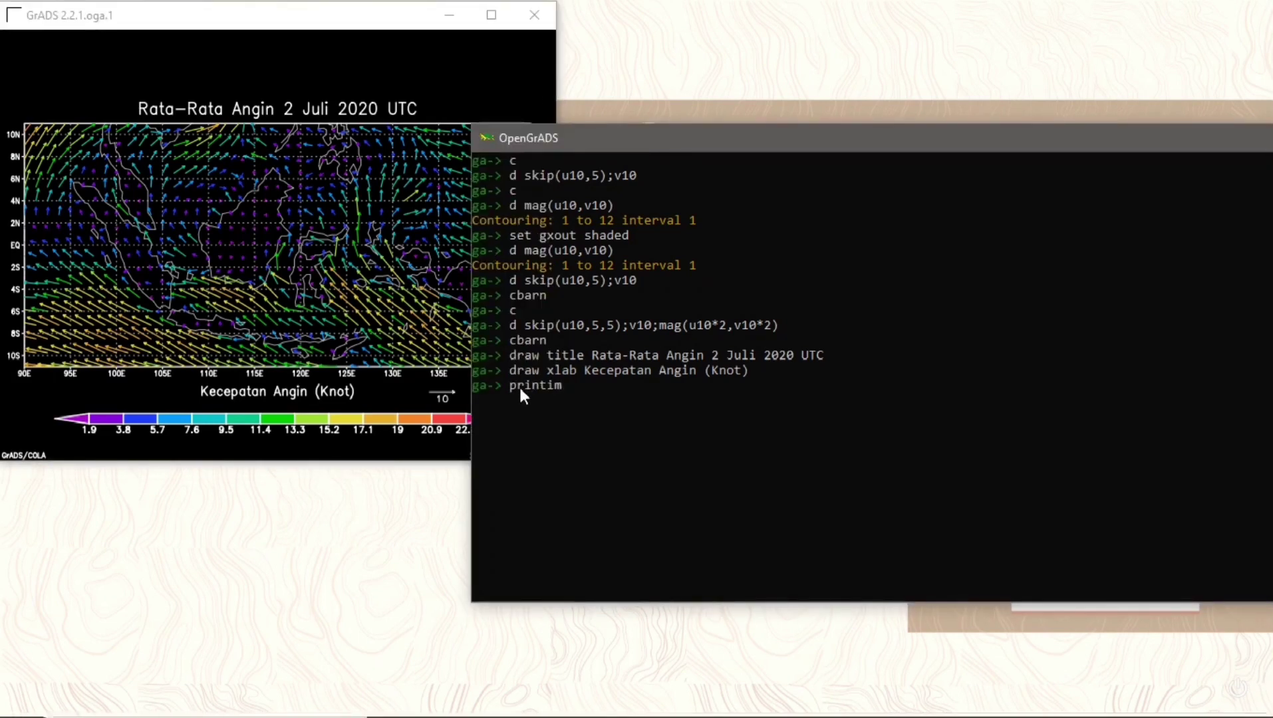
{"action": "type", "text": " e"}
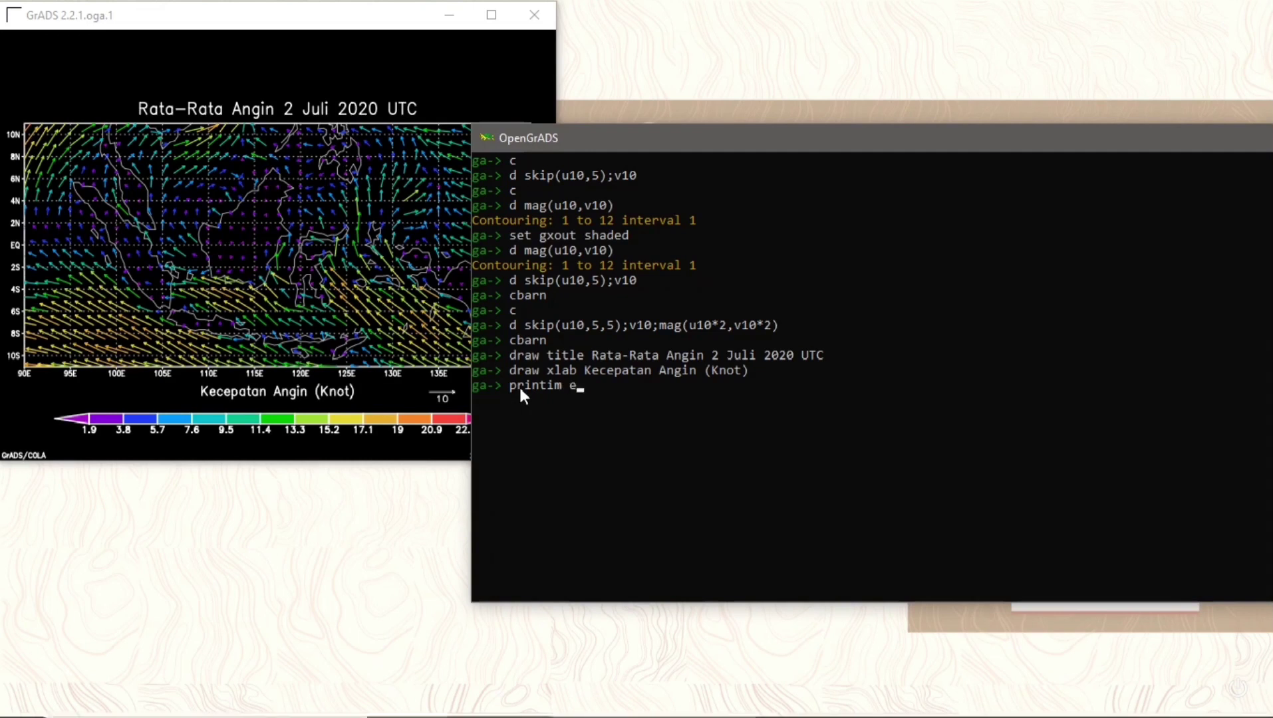
{"action": "type", "text": ":/angin"}
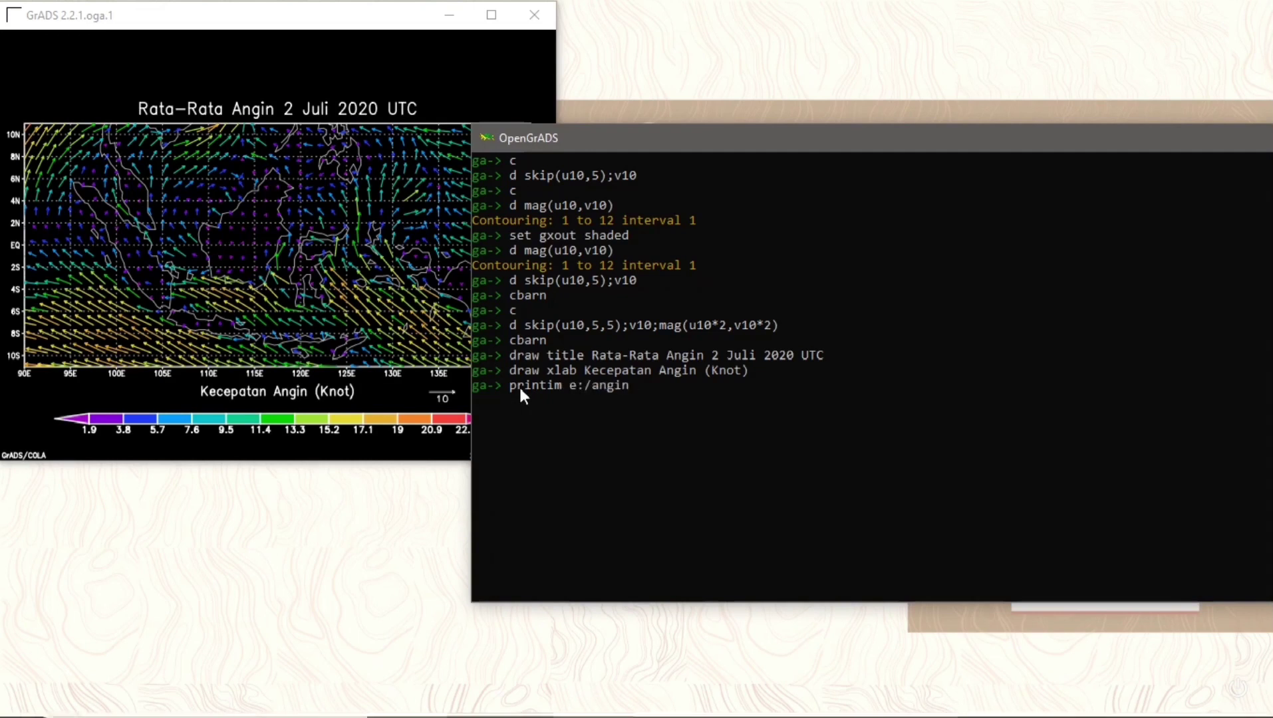
{"action": "type", "text": "juli.png white"}
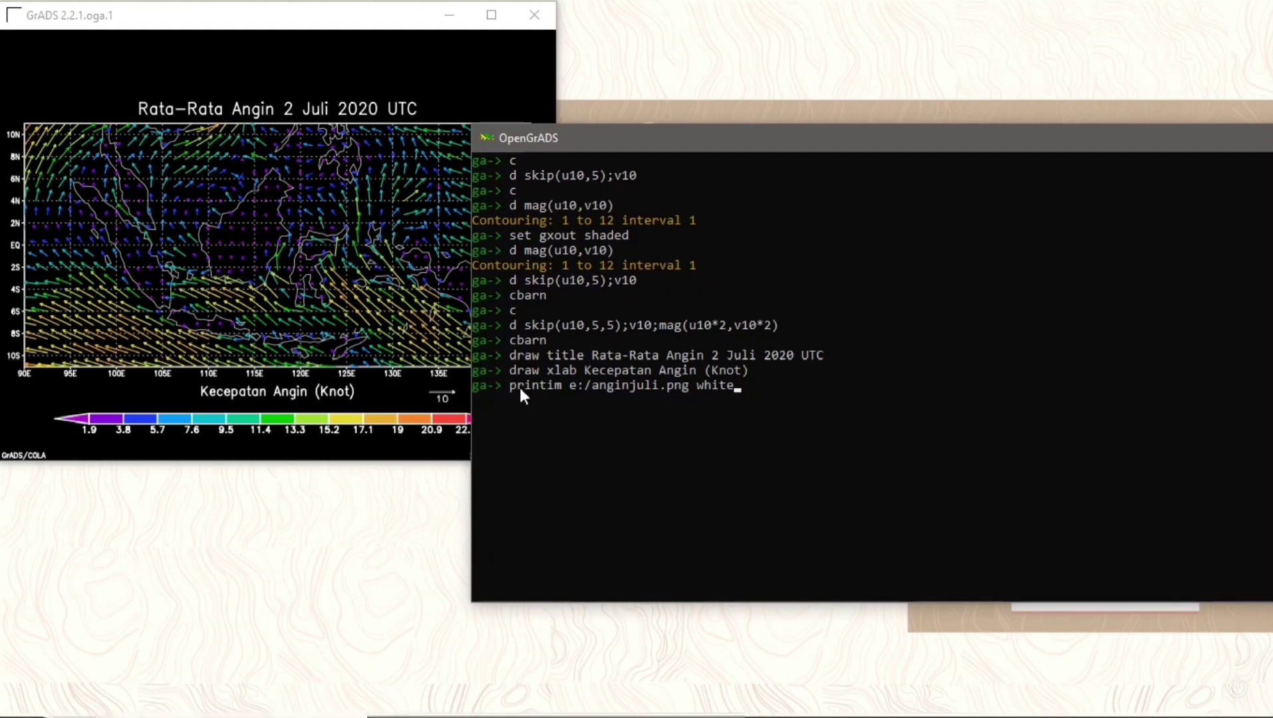
{"action": "key", "text": "Return"}
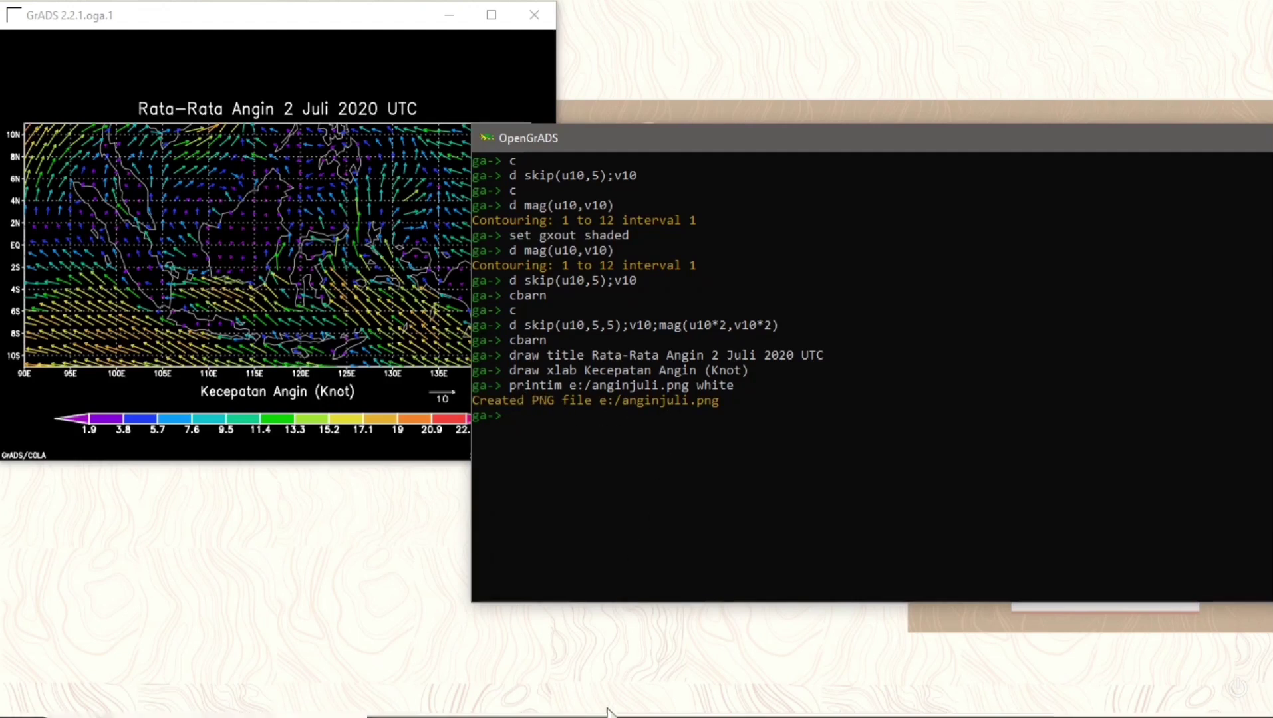
Switch to File Explorer and open the exported anginjuli image from Local Disk (E:) to check it.
{"action": "mouse_move", "coordinate": [608, 716]}
{"action": "left_click", "coordinate": [482, 701]}
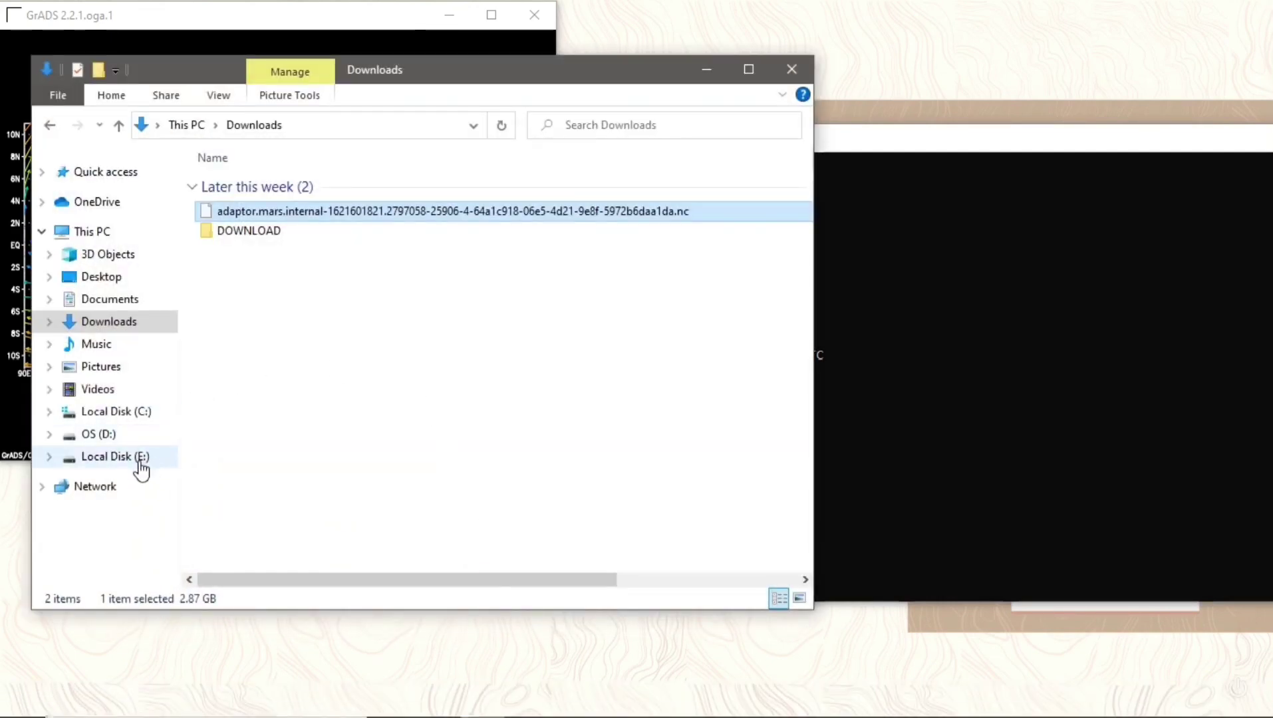
{"action": "left_click", "coordinate": [141, 464]}
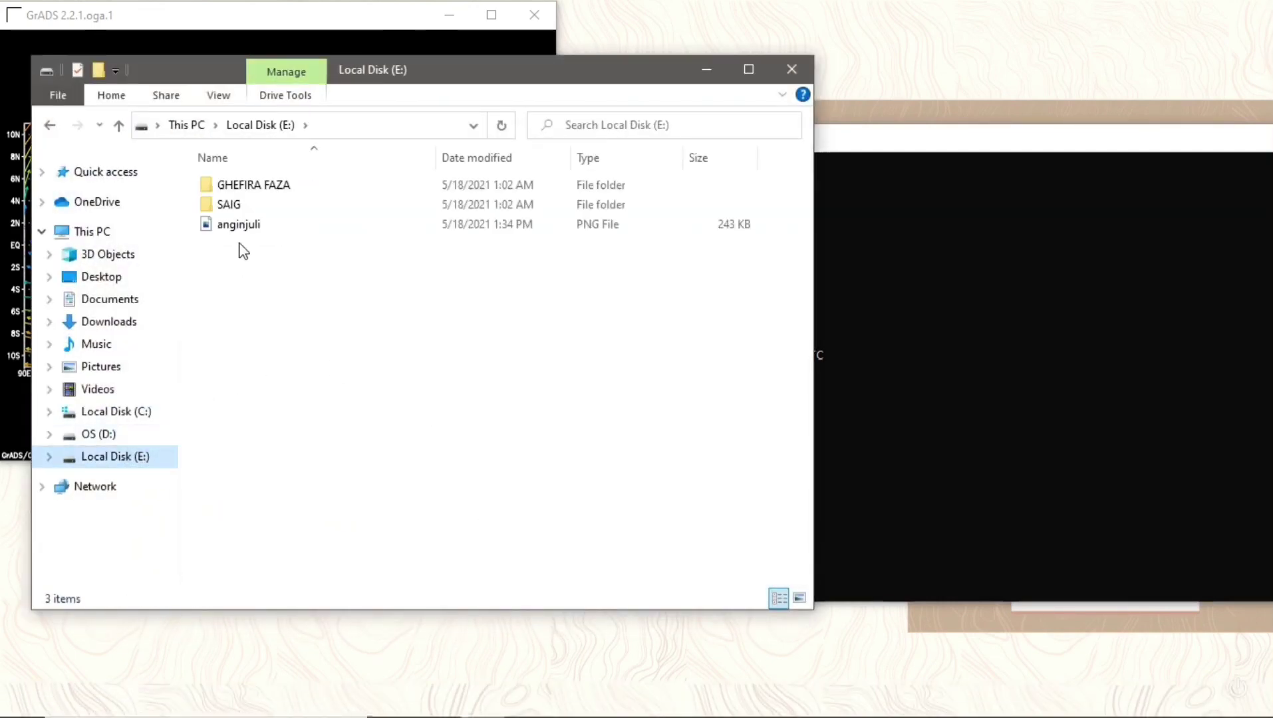
{"action": "left_click", "coordinate": [263, 226]}
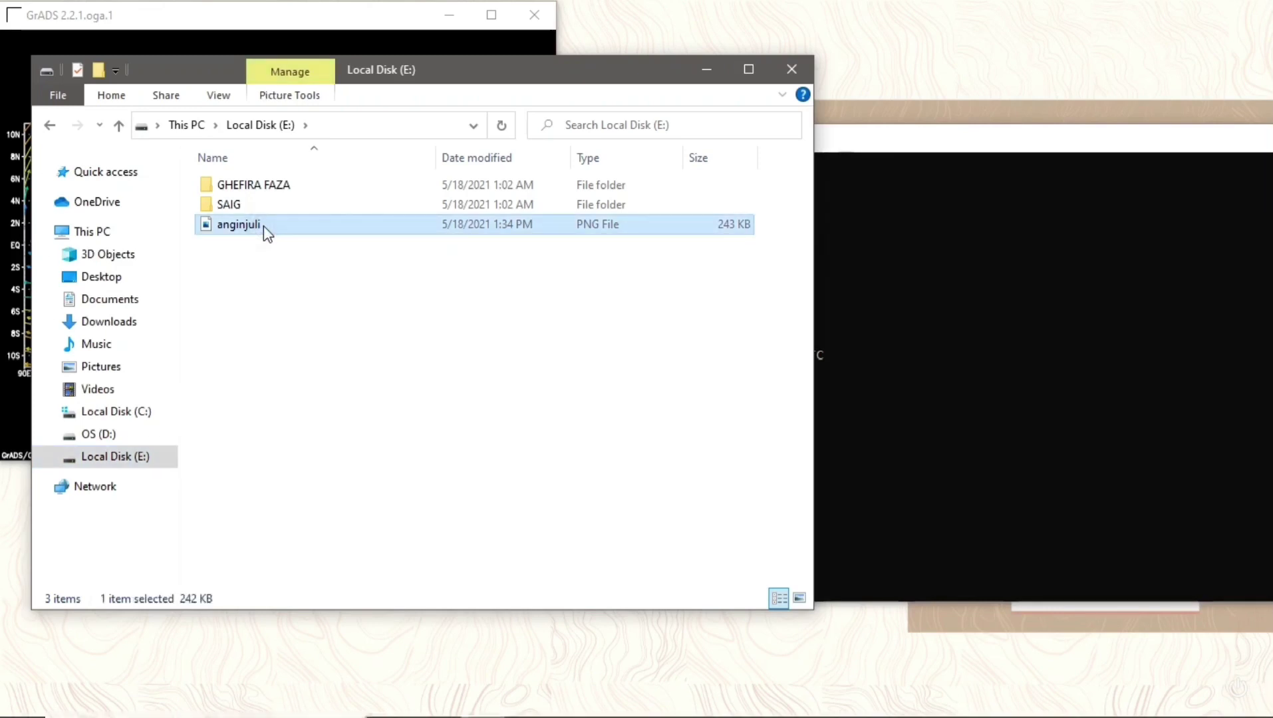
{"action": "double_click", "coordinate": [264, 226]}
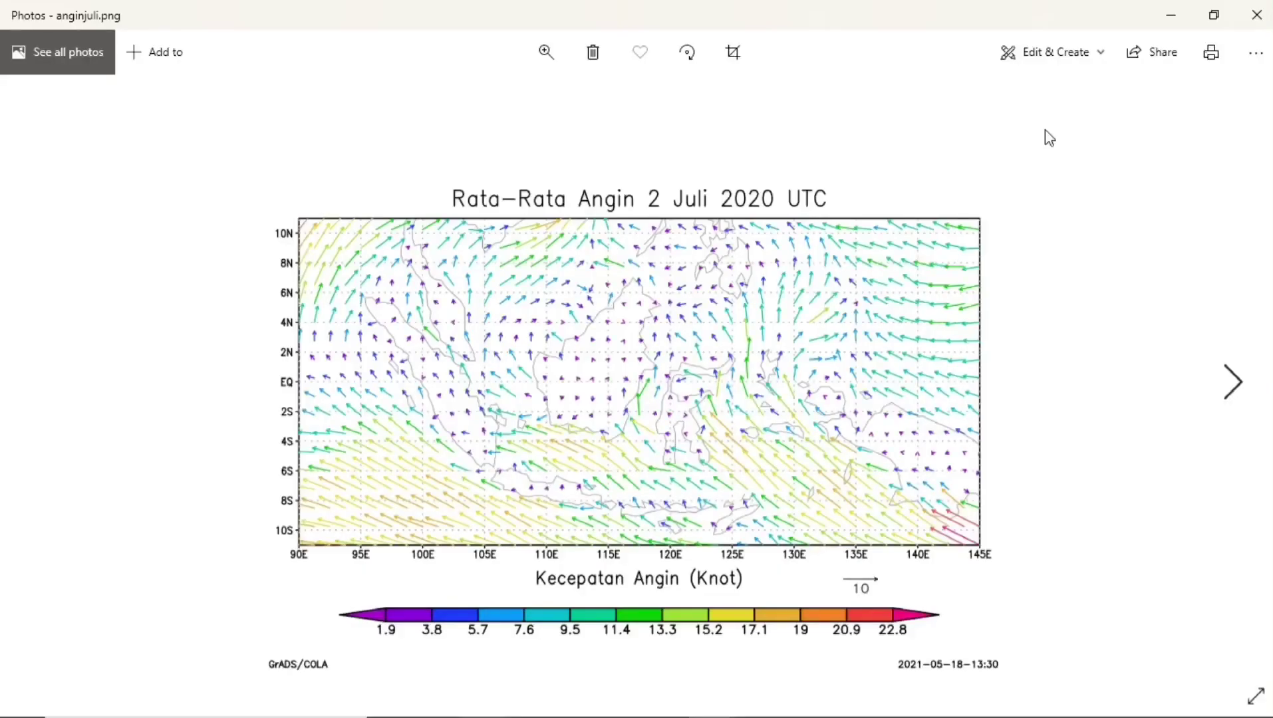
Browse through the Arahangin, Magnitudee and MagnitudeeArah wind maps that follow in the image viewer.
{"action": "key", "text": "Right"}
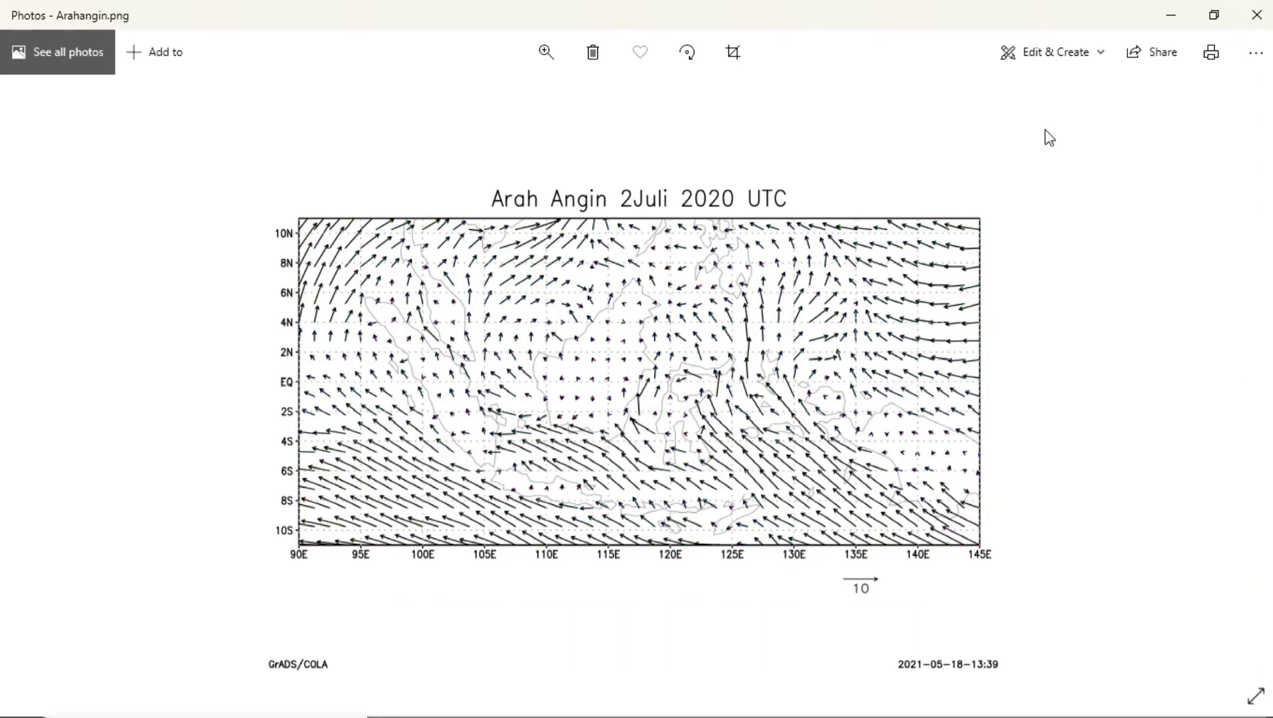
{"action": "key", "text": "Right"}
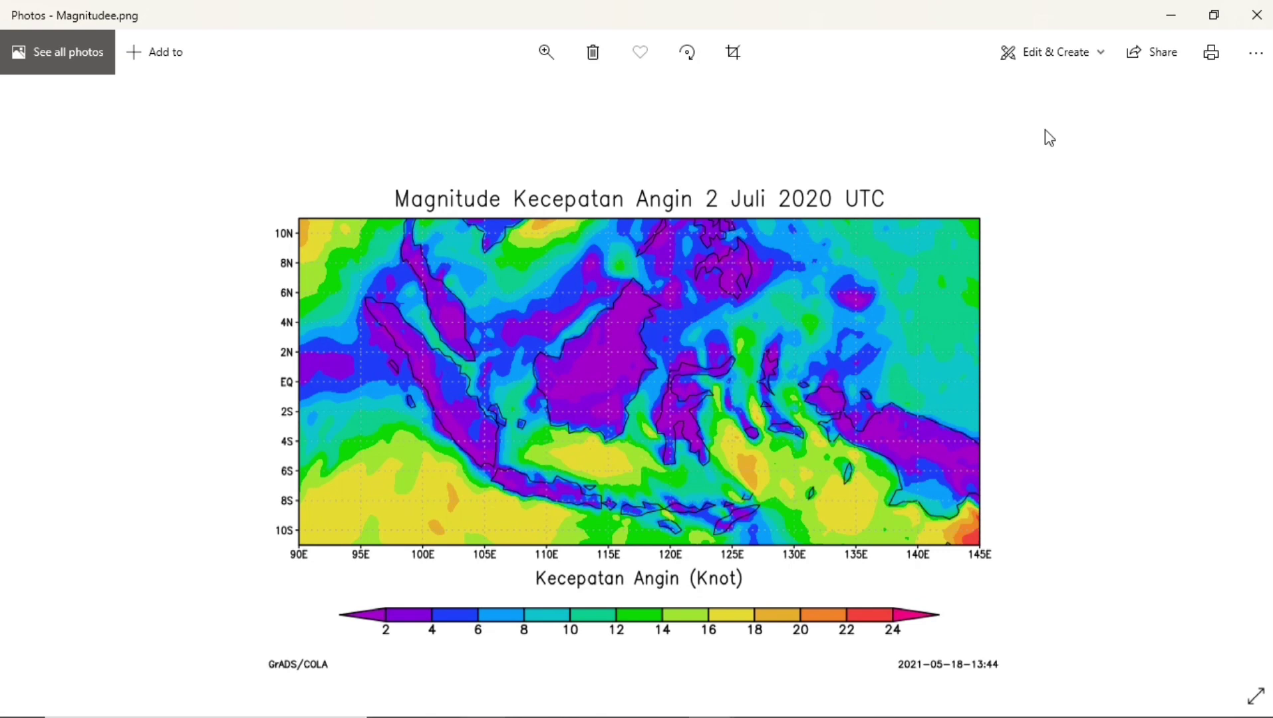
{"action": "key", "text": "Right"}
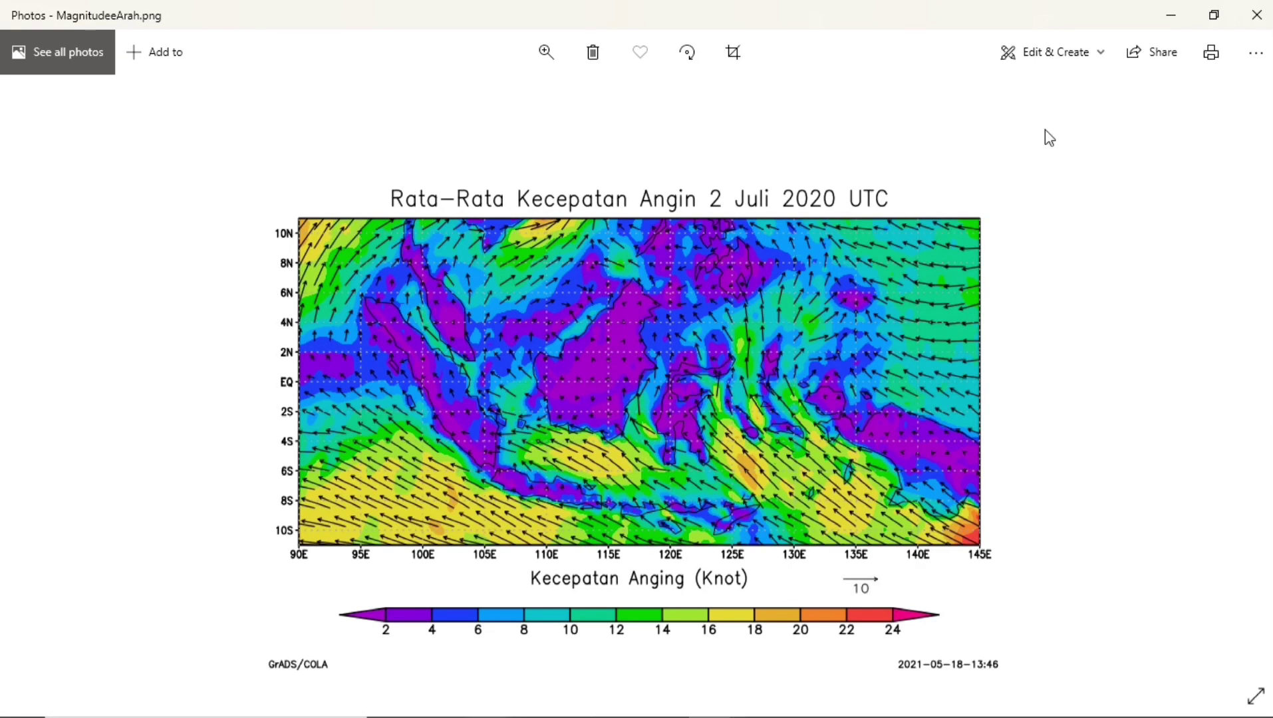